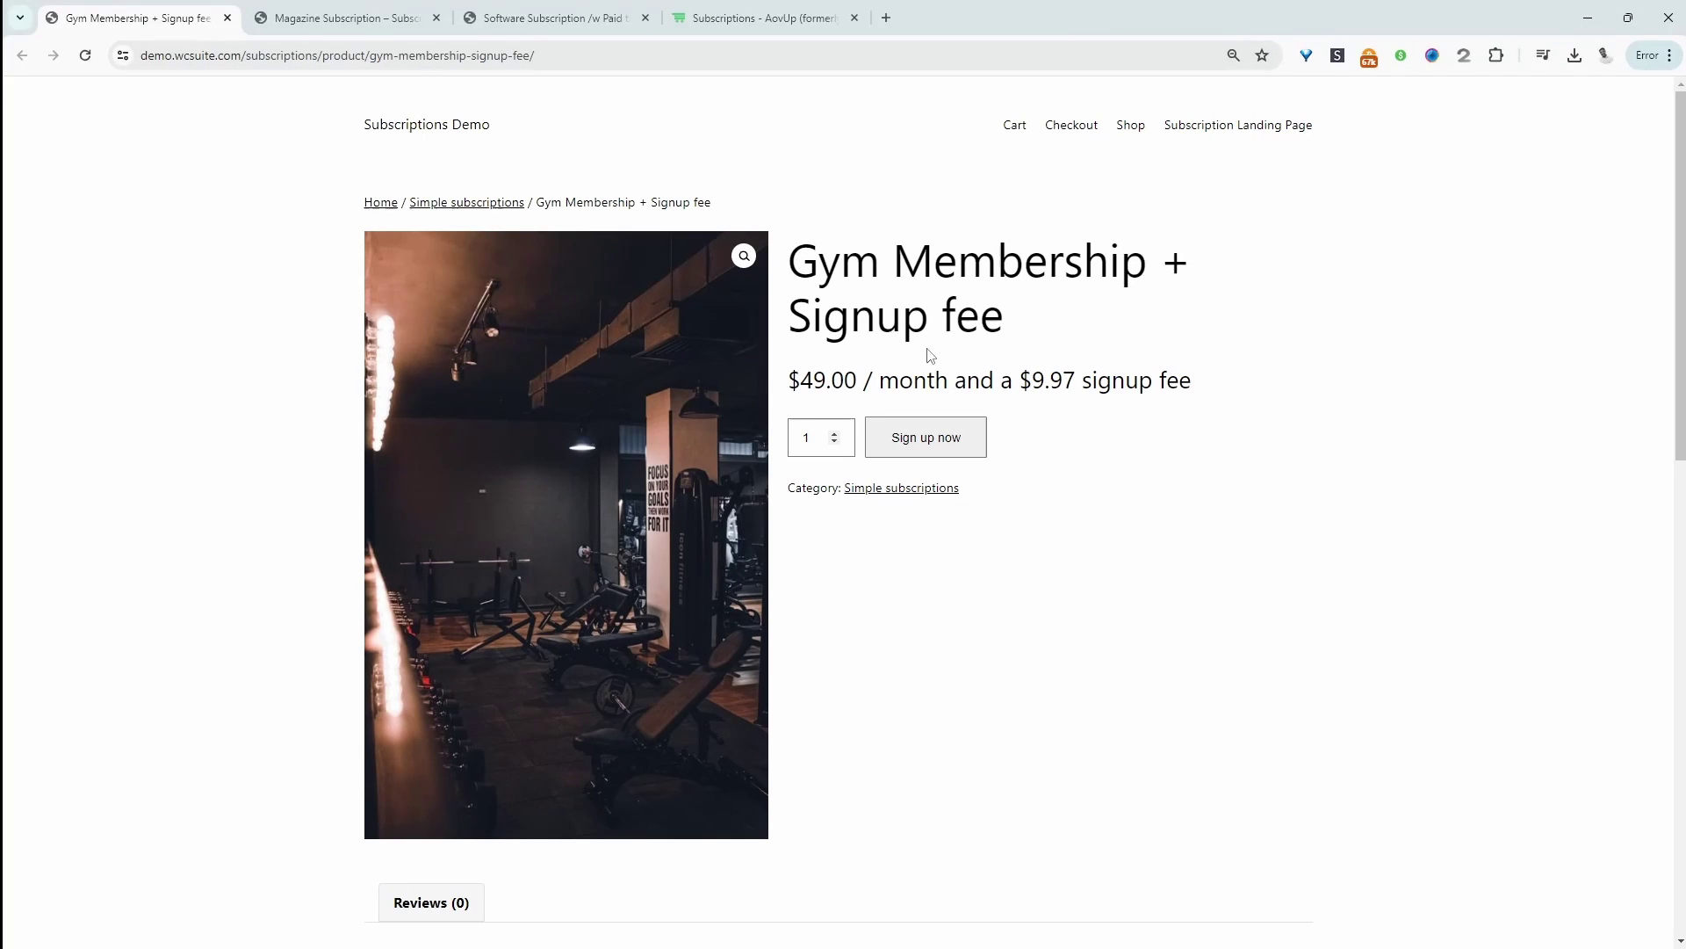
Review the gym ($49.00 monthly), magazine and software ($1.00 trial) pages, then go to AovUp Subscriptions
double_click(808, 379)
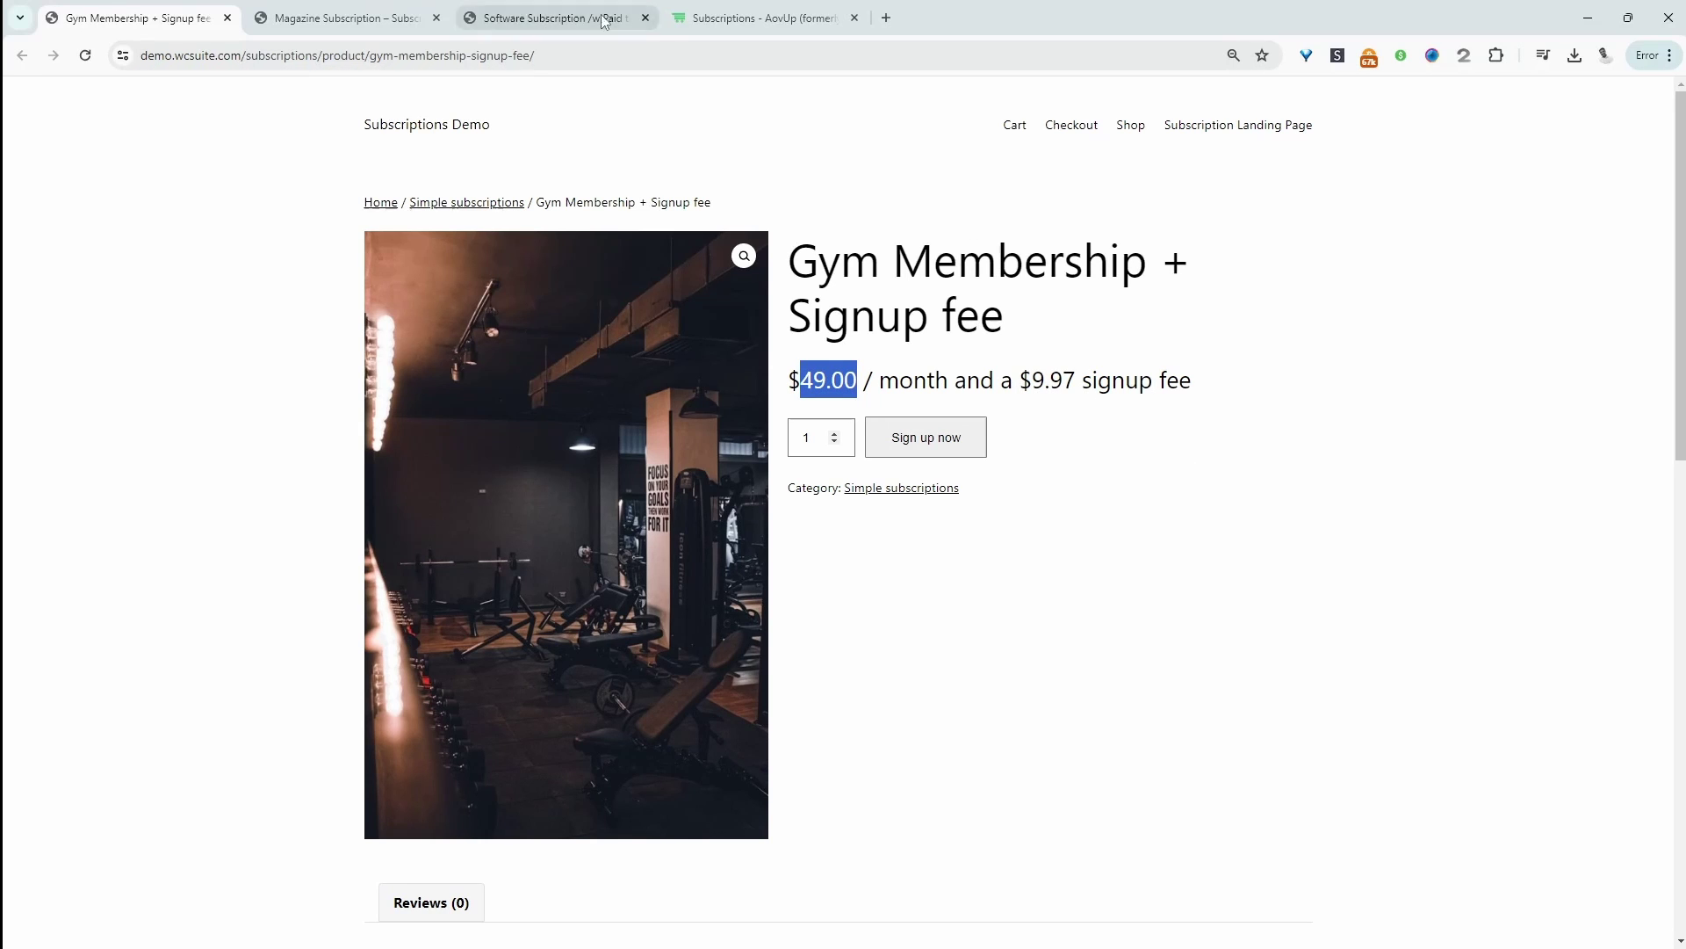
key(ctrl+Tab)
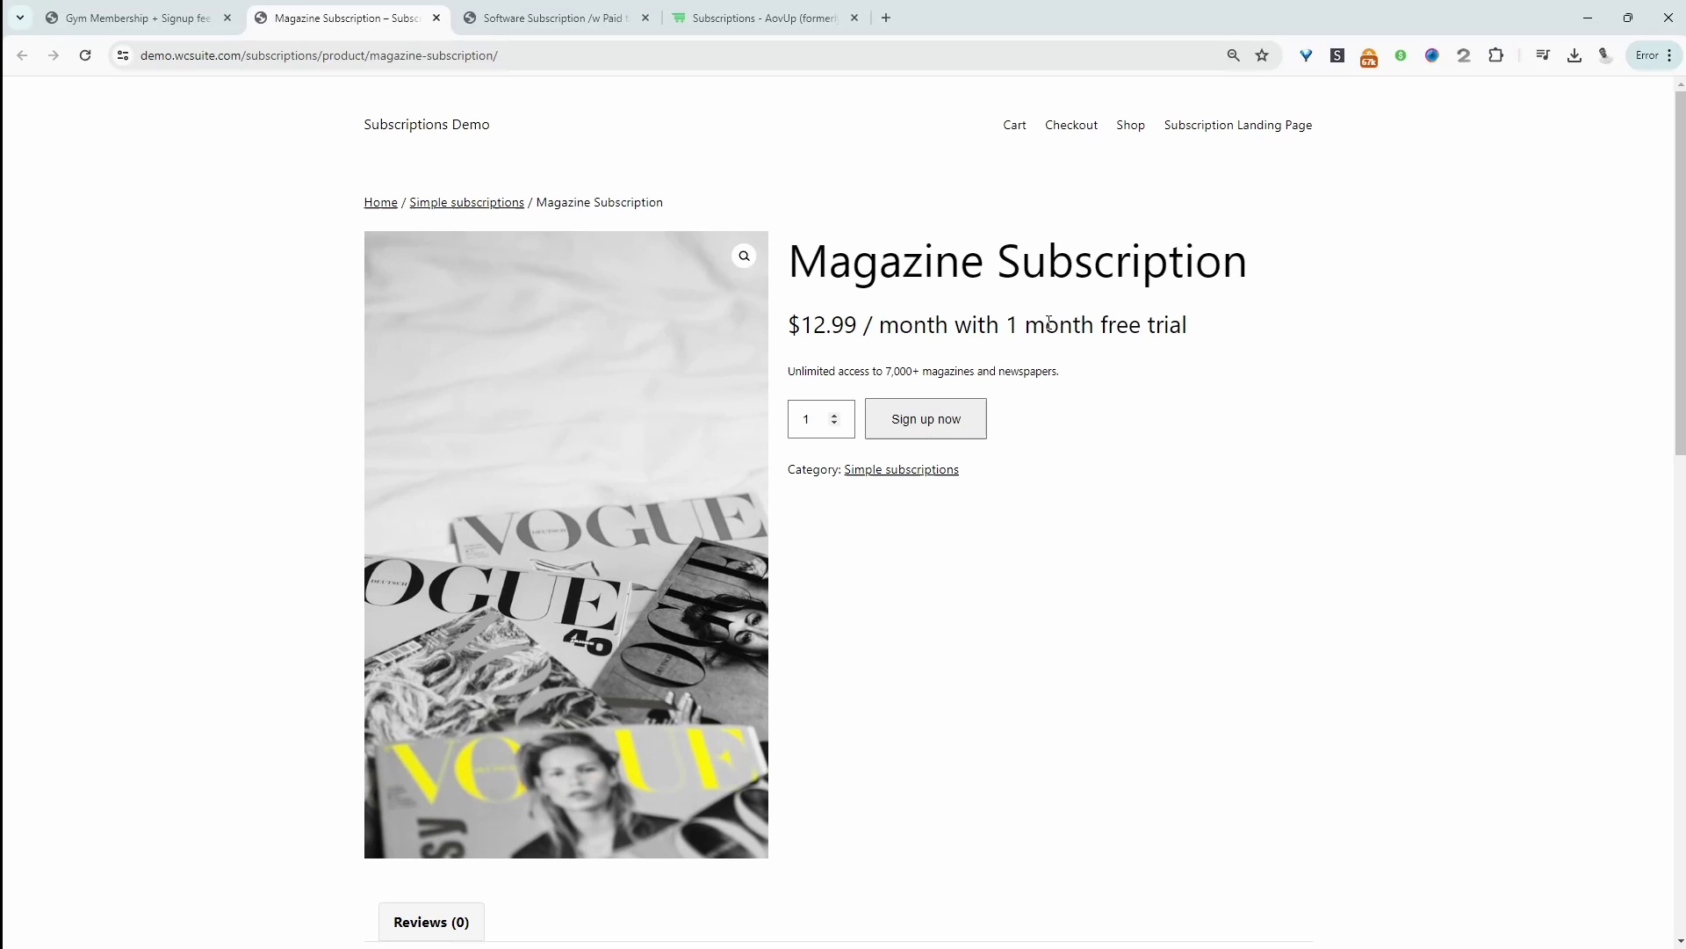
click(599, 19)
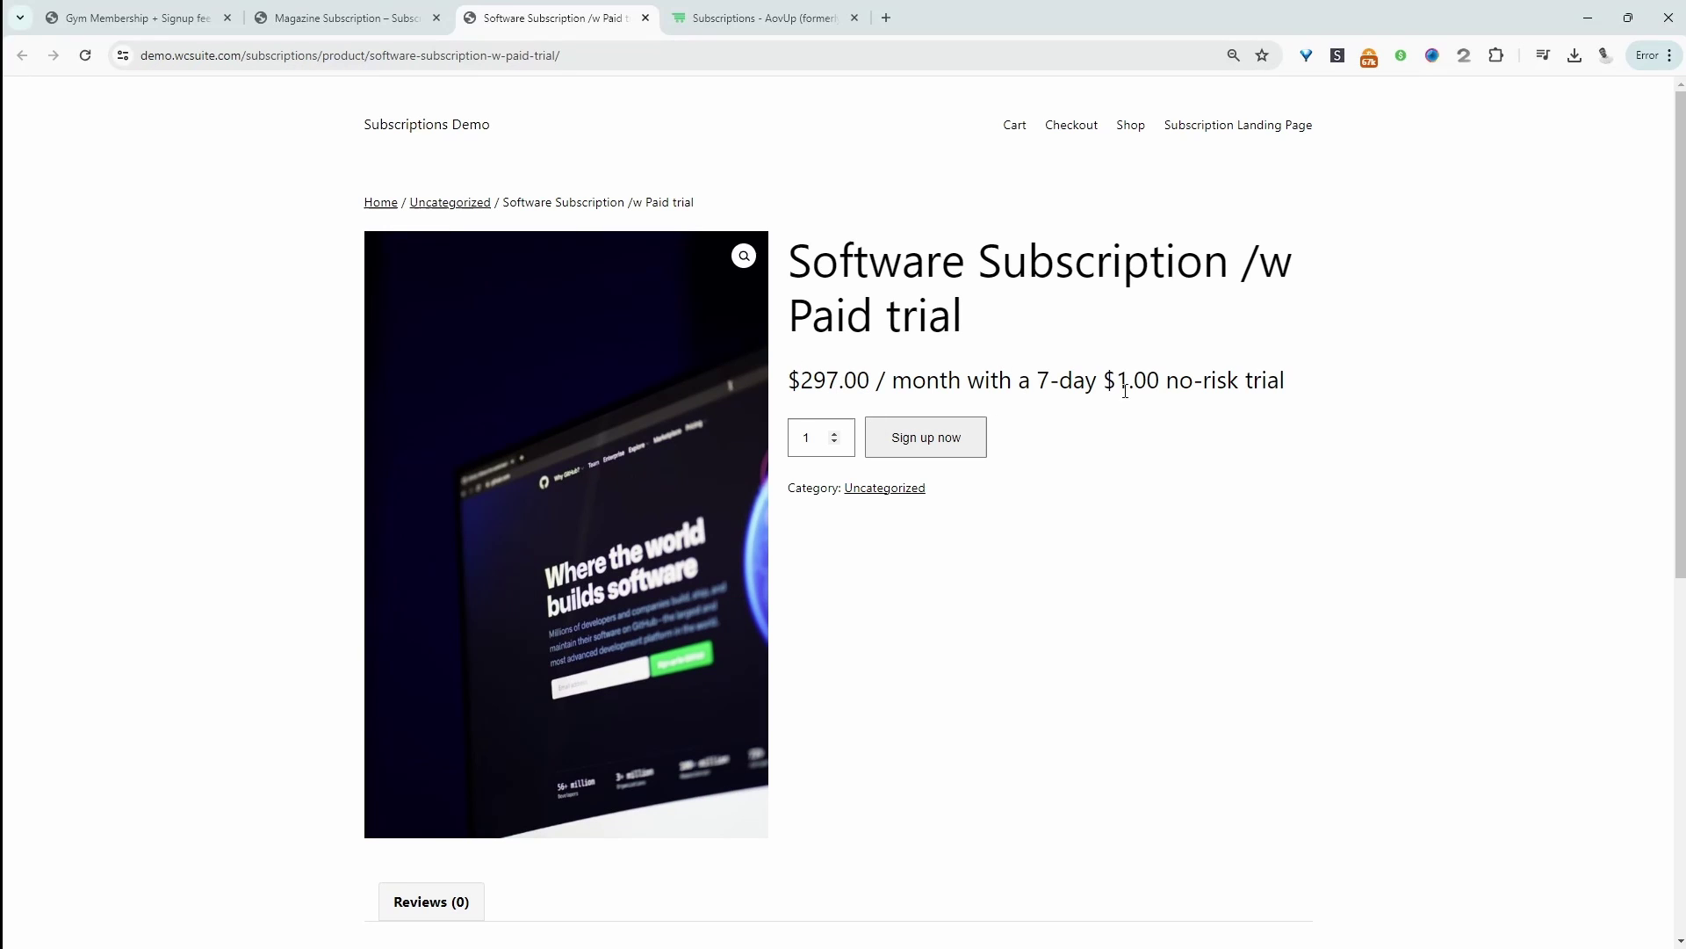
drag(1121, 392, 1246, 387)
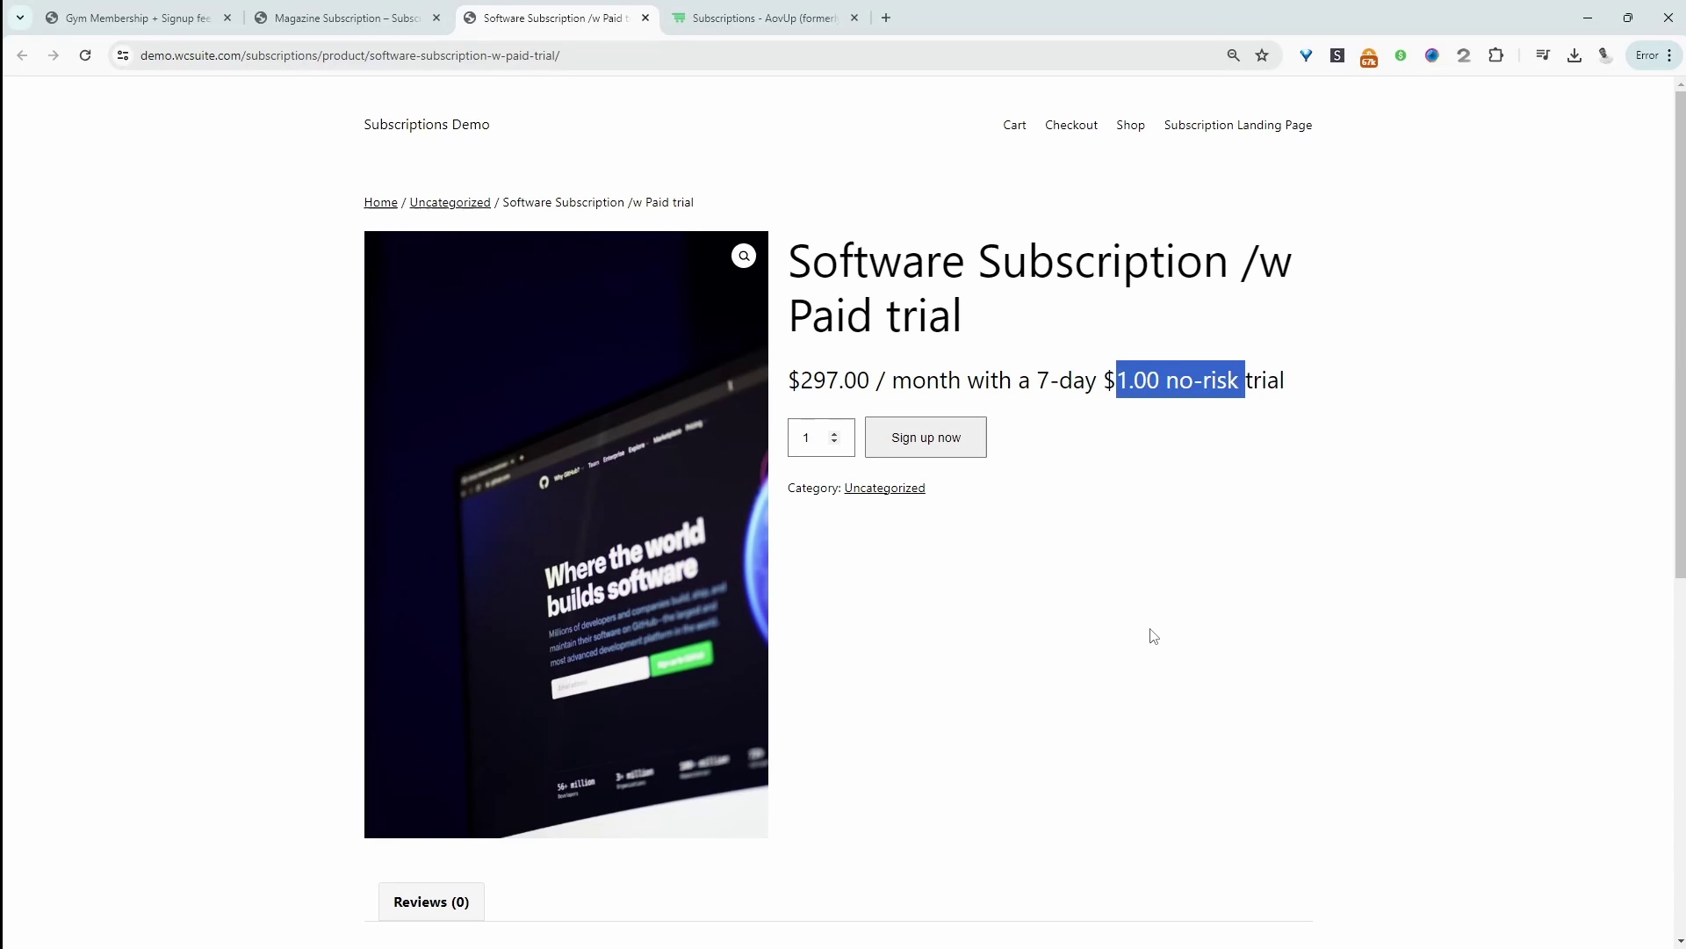
click(810, 18)
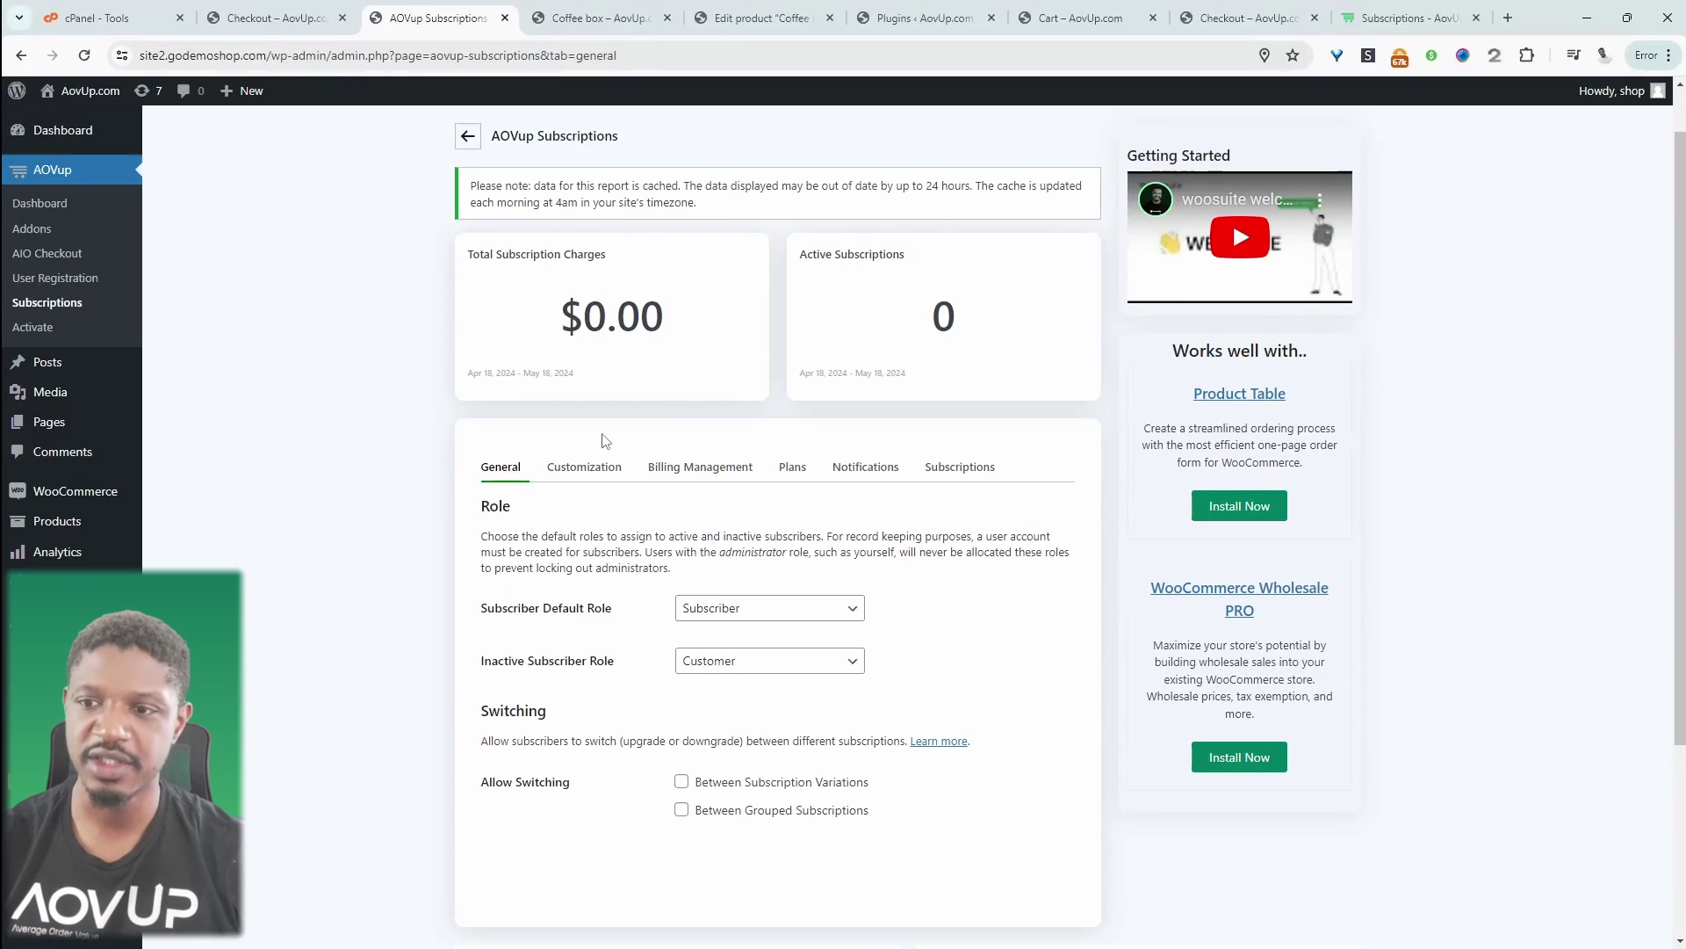
Scroll through the AOVup Subscriptions General tab's subscriber role and switching options
scroll(641, 527, down, 1)
scroll(627, 696, up, 2)
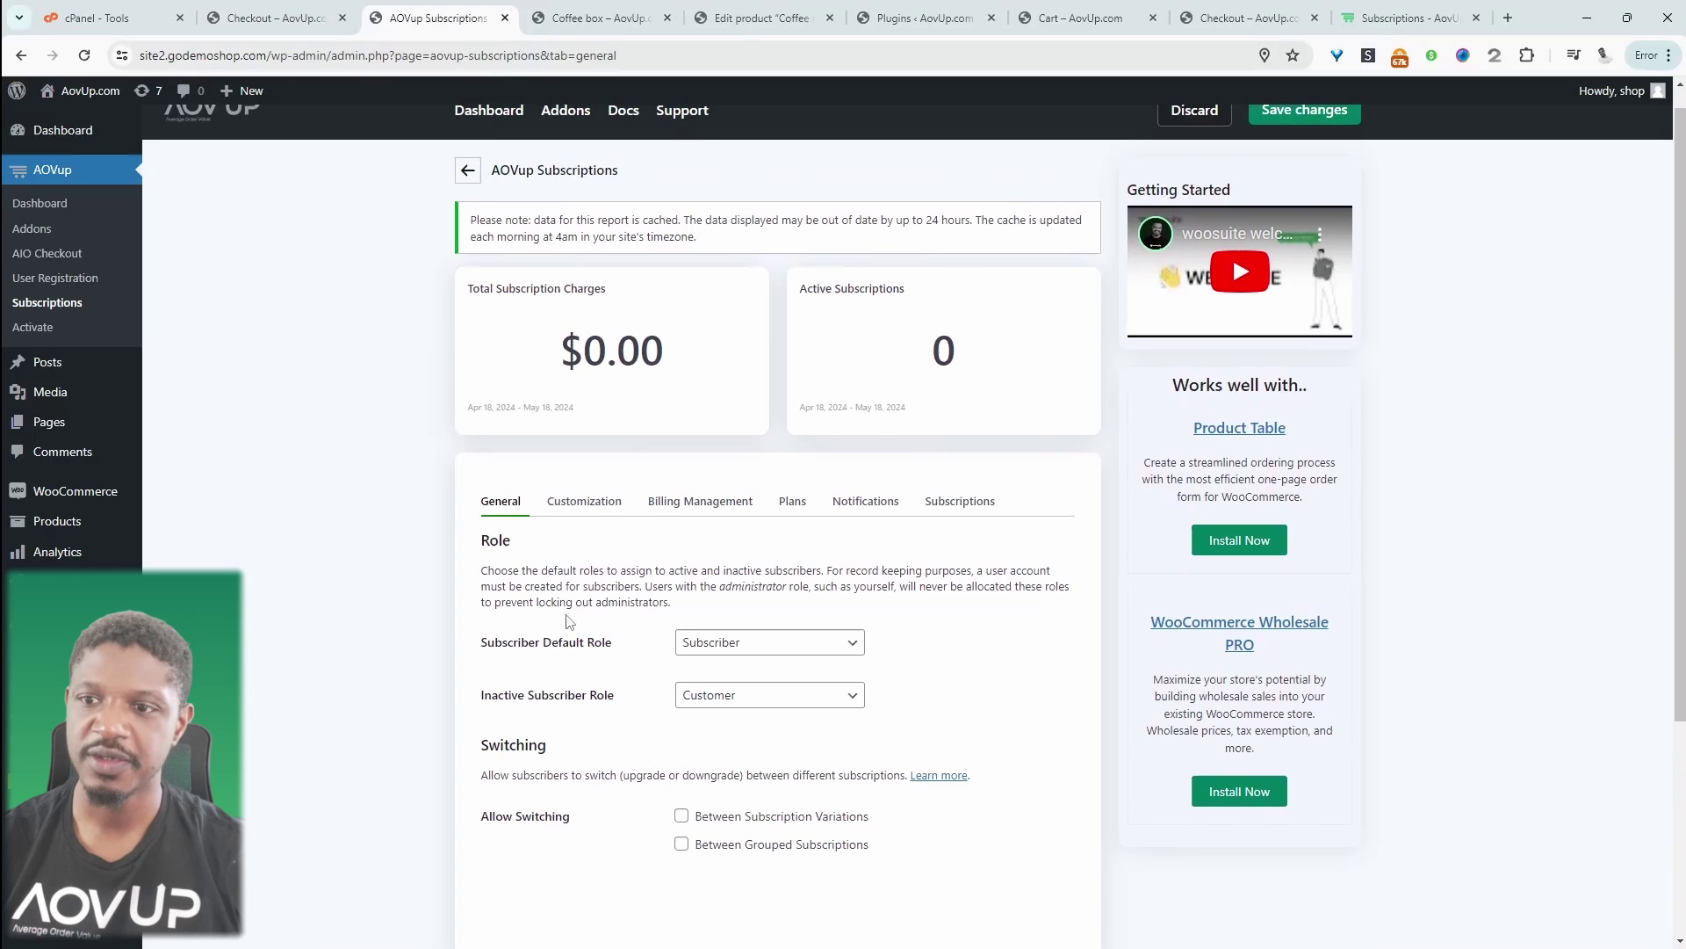
On the Customization tab, highlight the 'Subscribe' add-to-cart and 'Join Now' place-order button texts
click(586, 513)
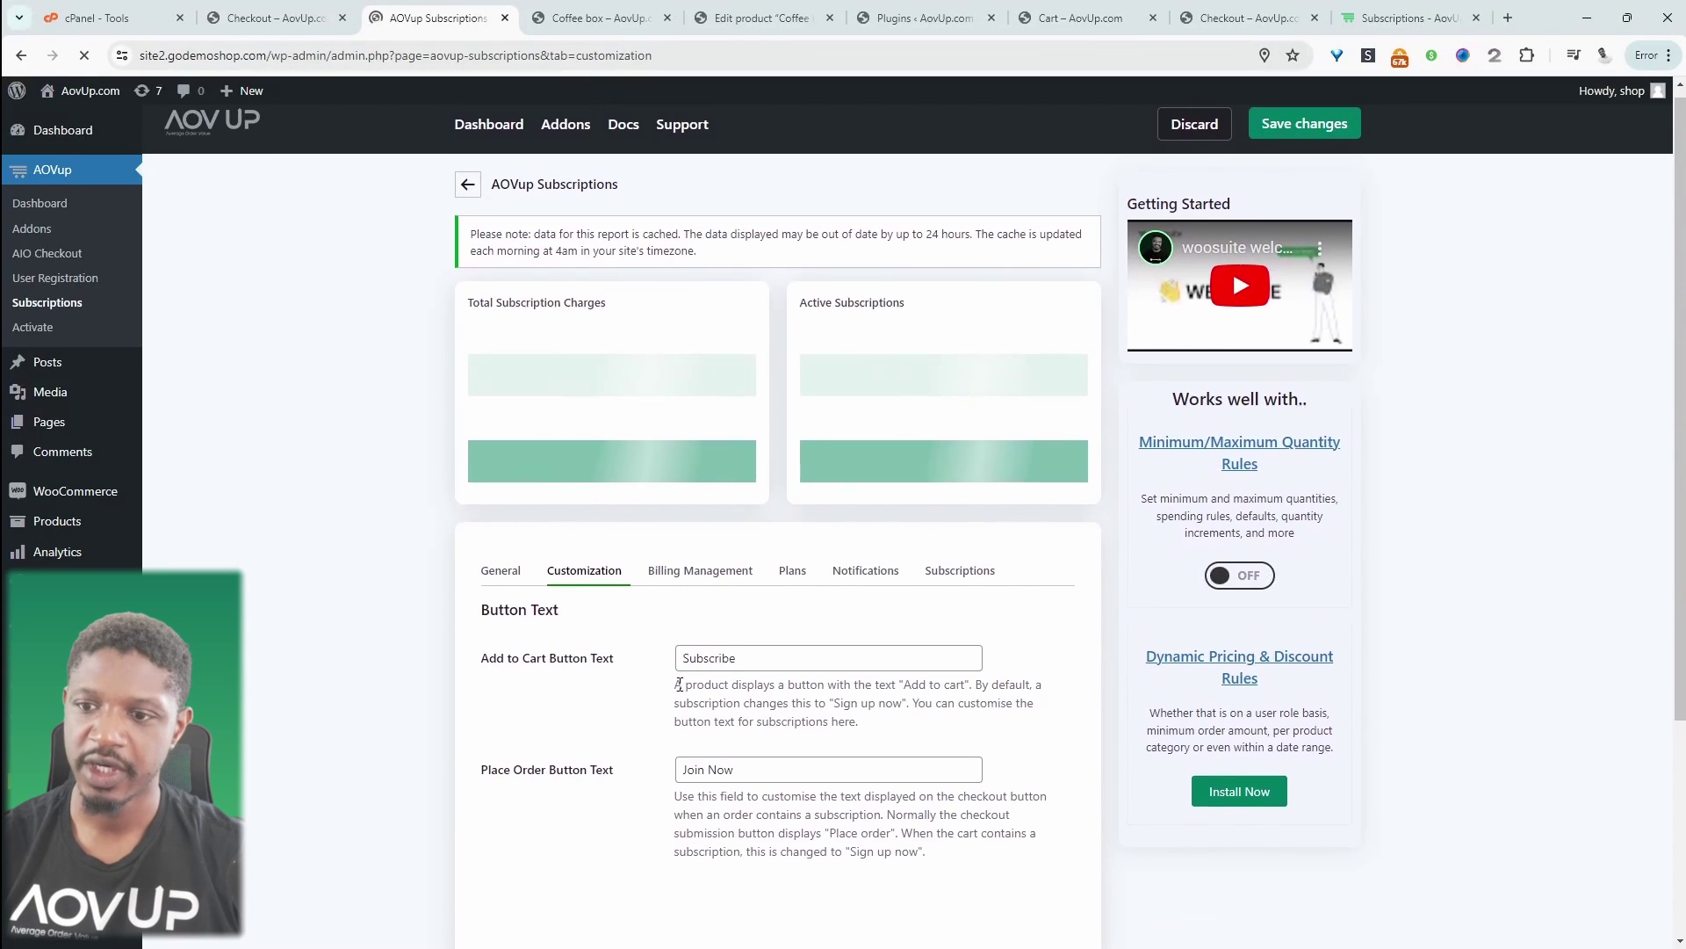
double_click(783, 658)
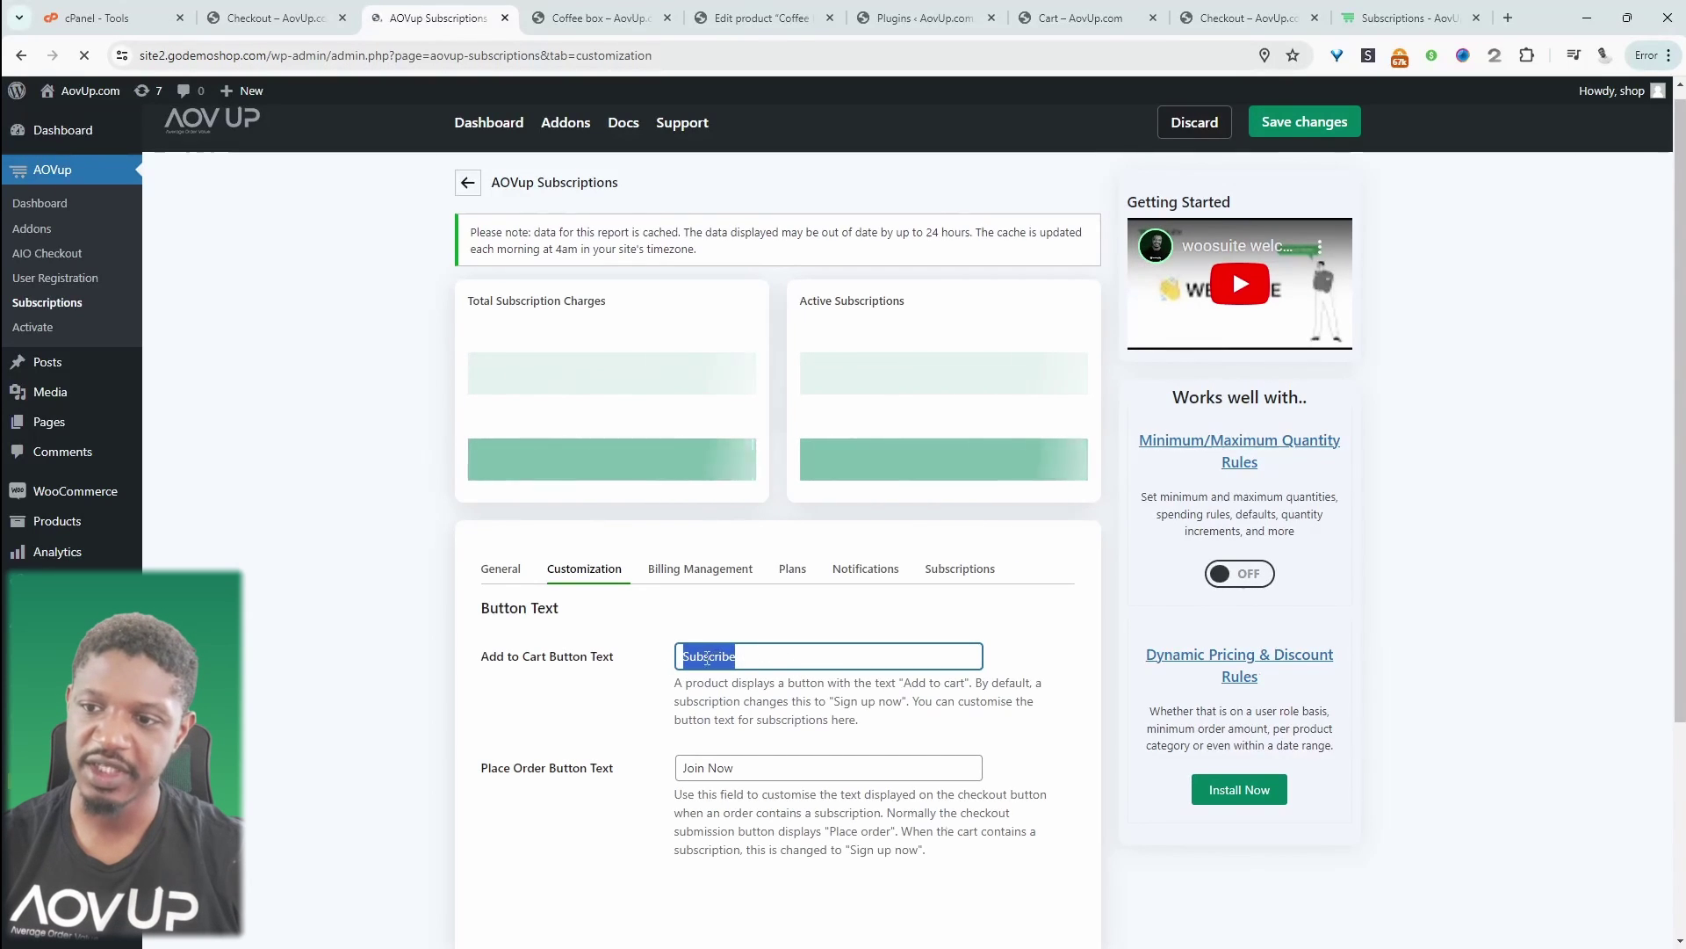
click(764, 657)
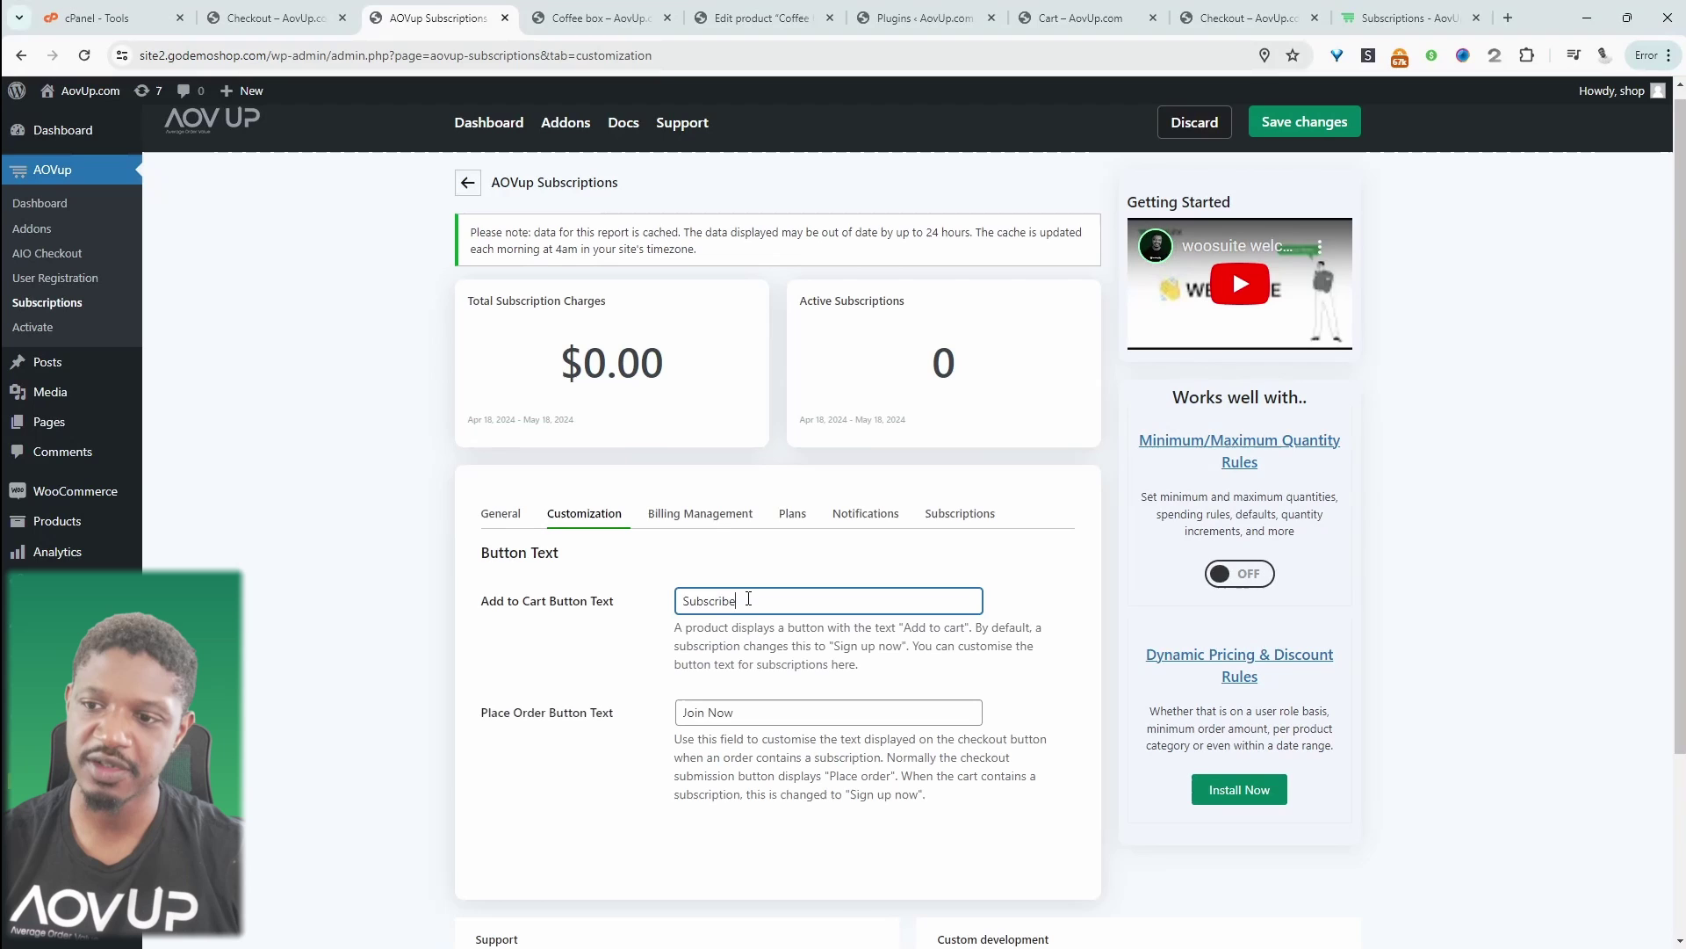
drag(749, 599, 677, 602)
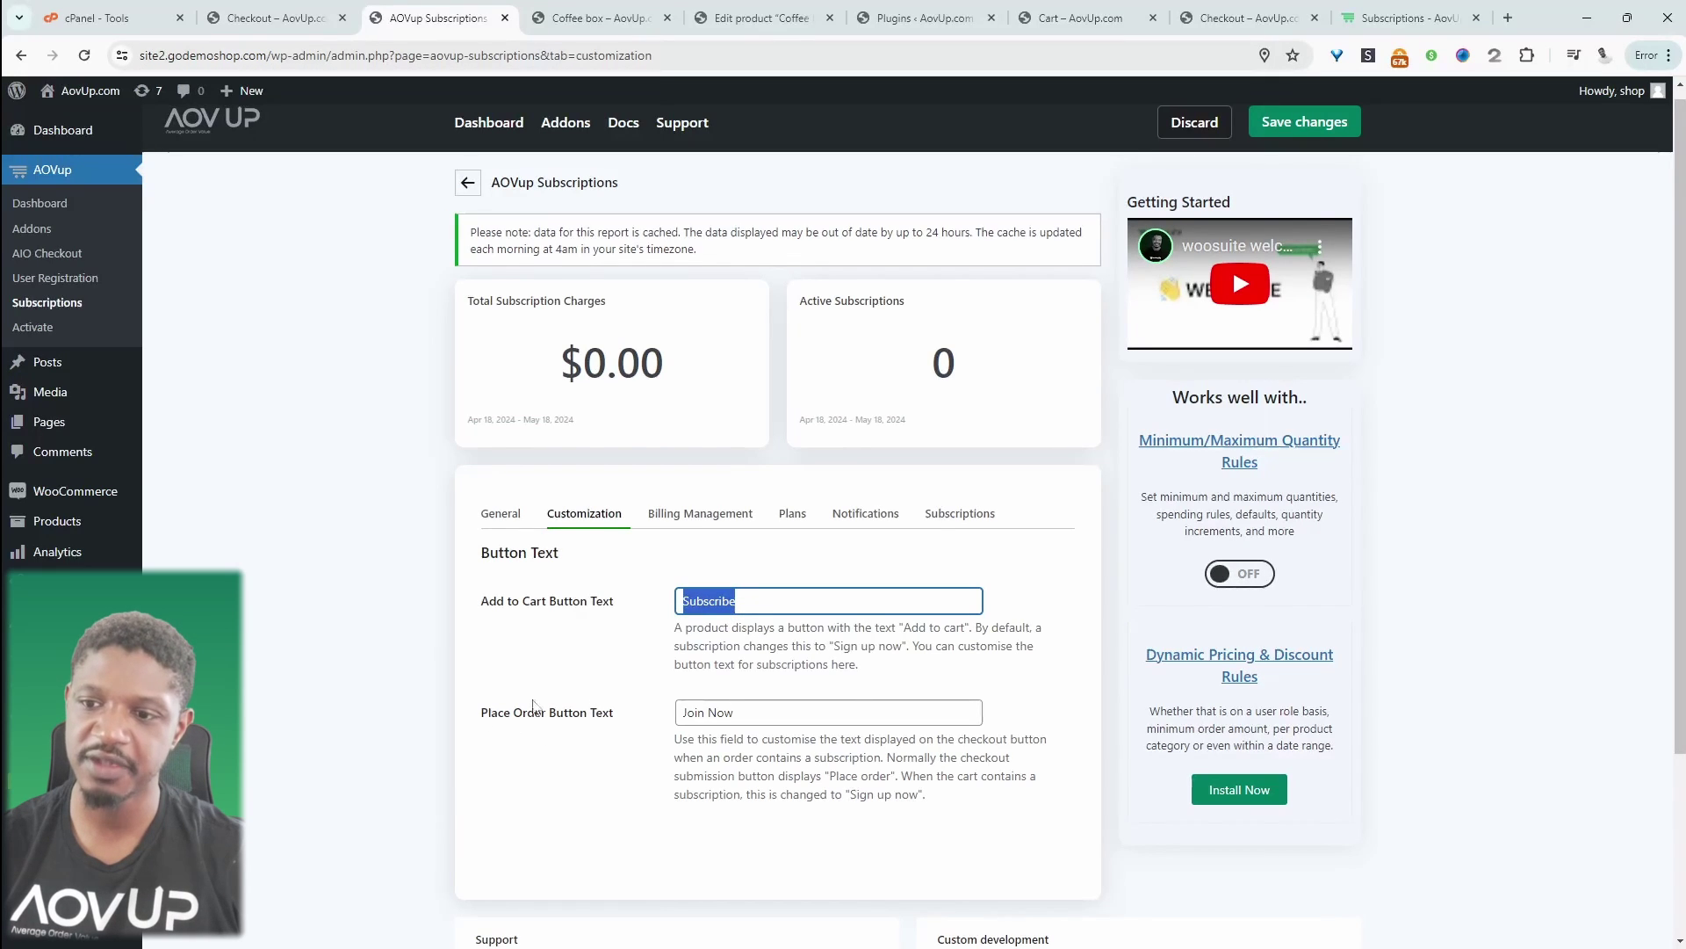
click(763, 713)
drag(762, 713, 676, 713)
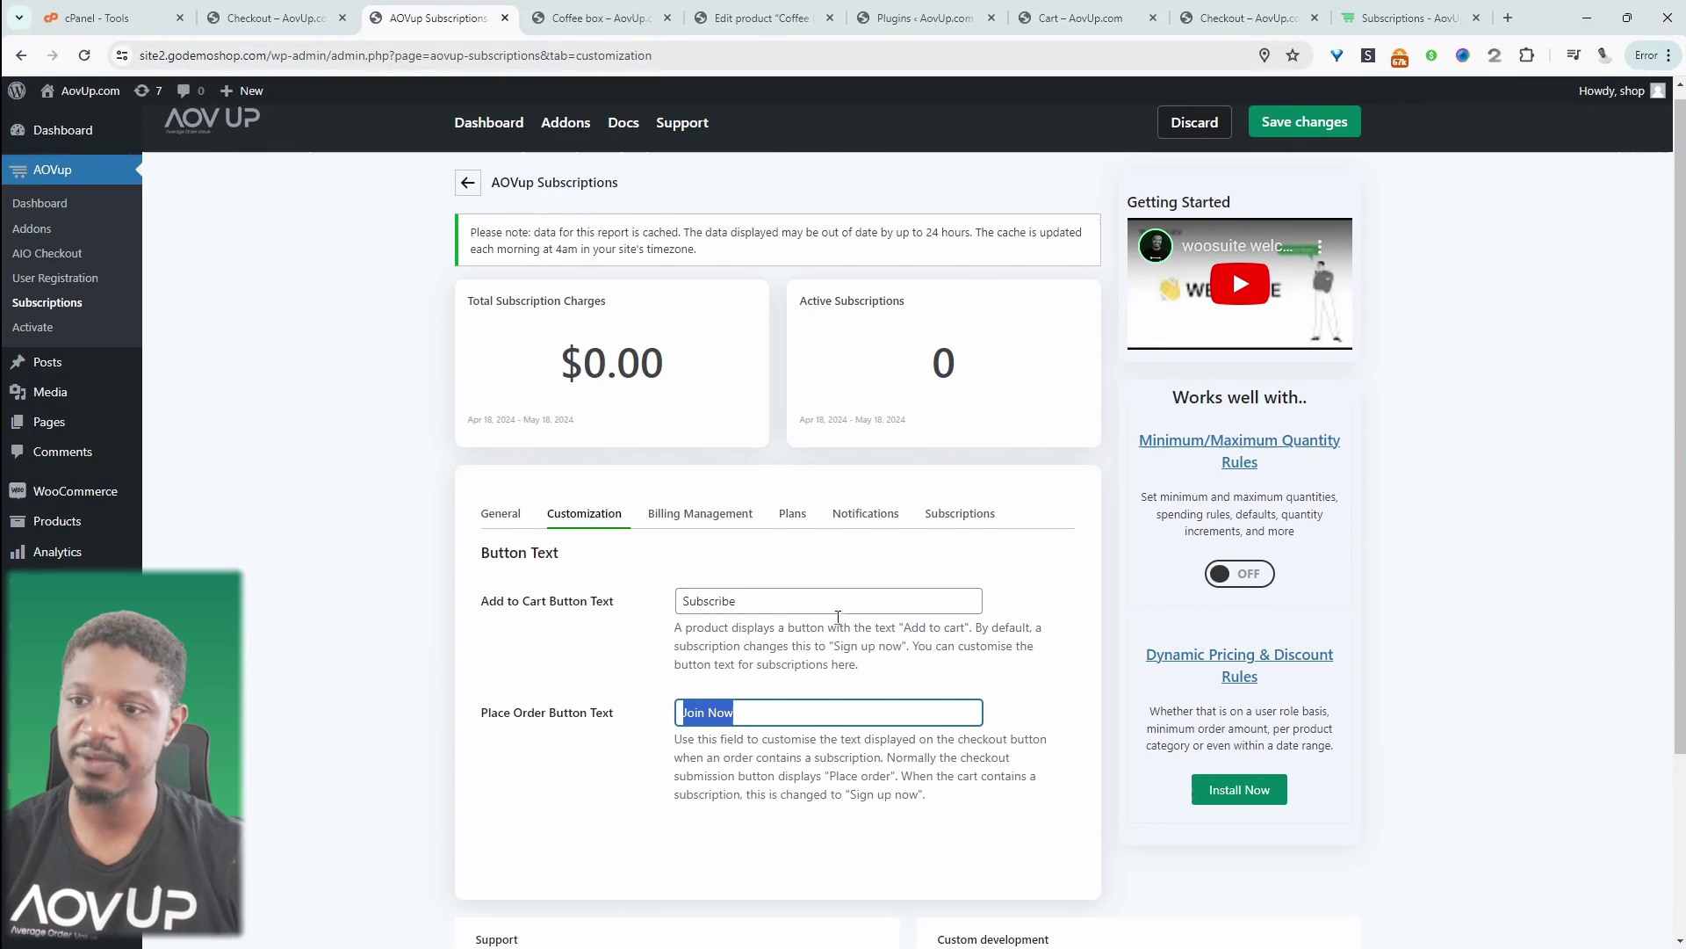
In Billing Management, try 'Display the auto renewal toggle' and leave it unchecked
click(700, 524)
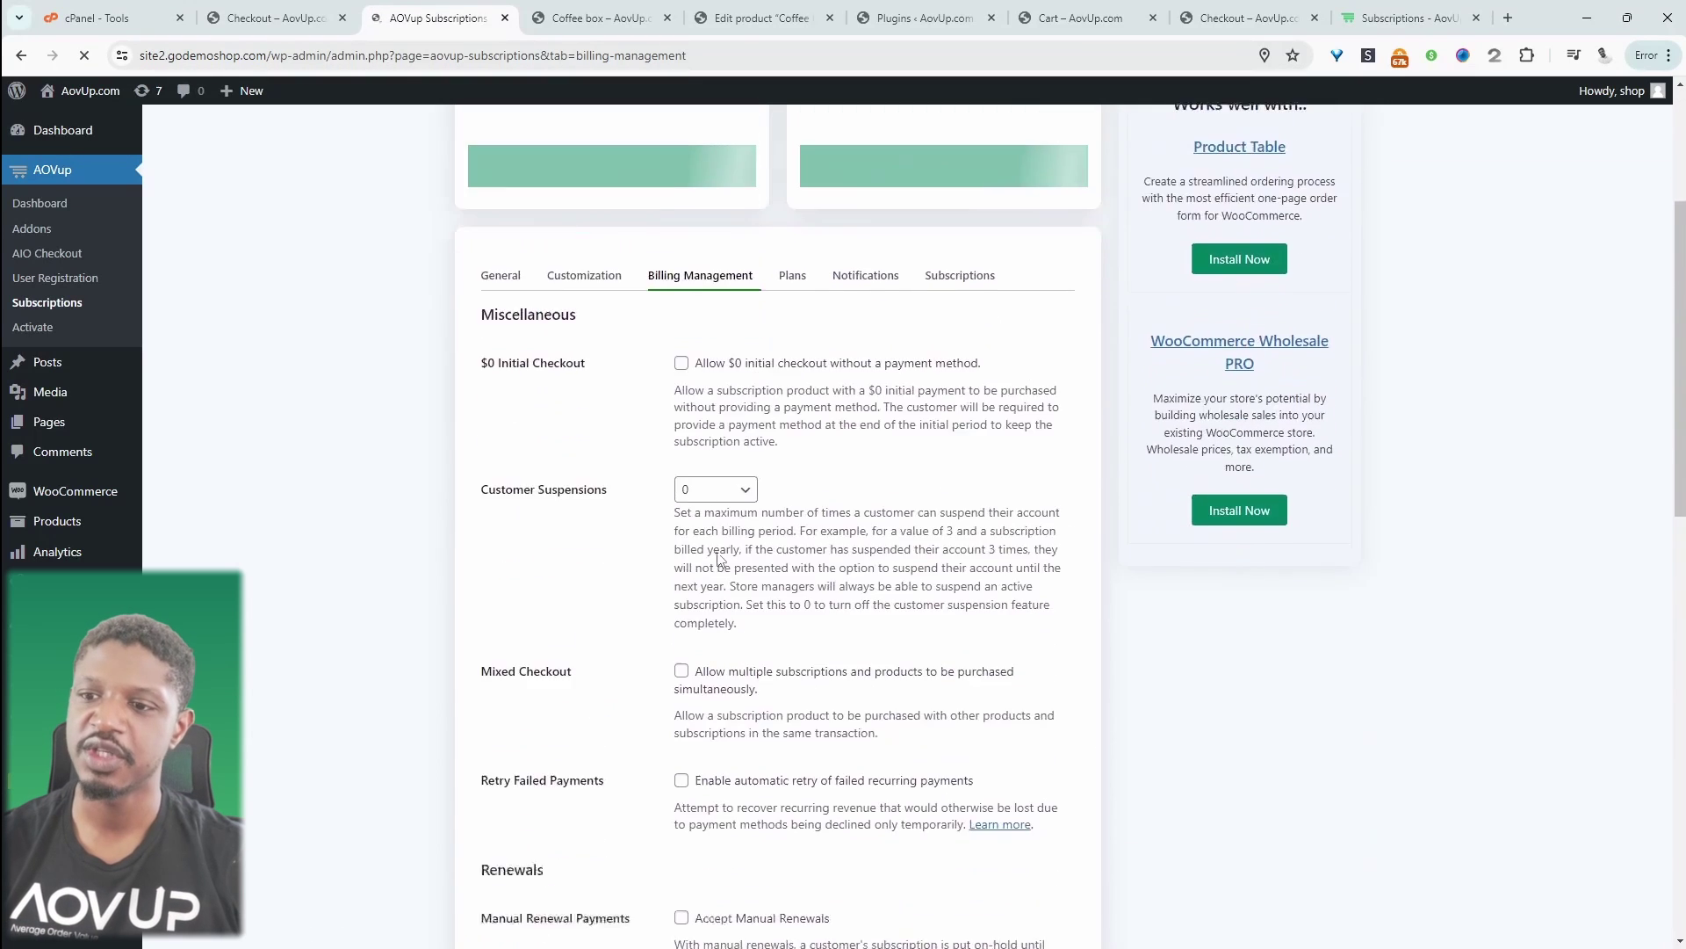
scroll(719, 559, down, 3)
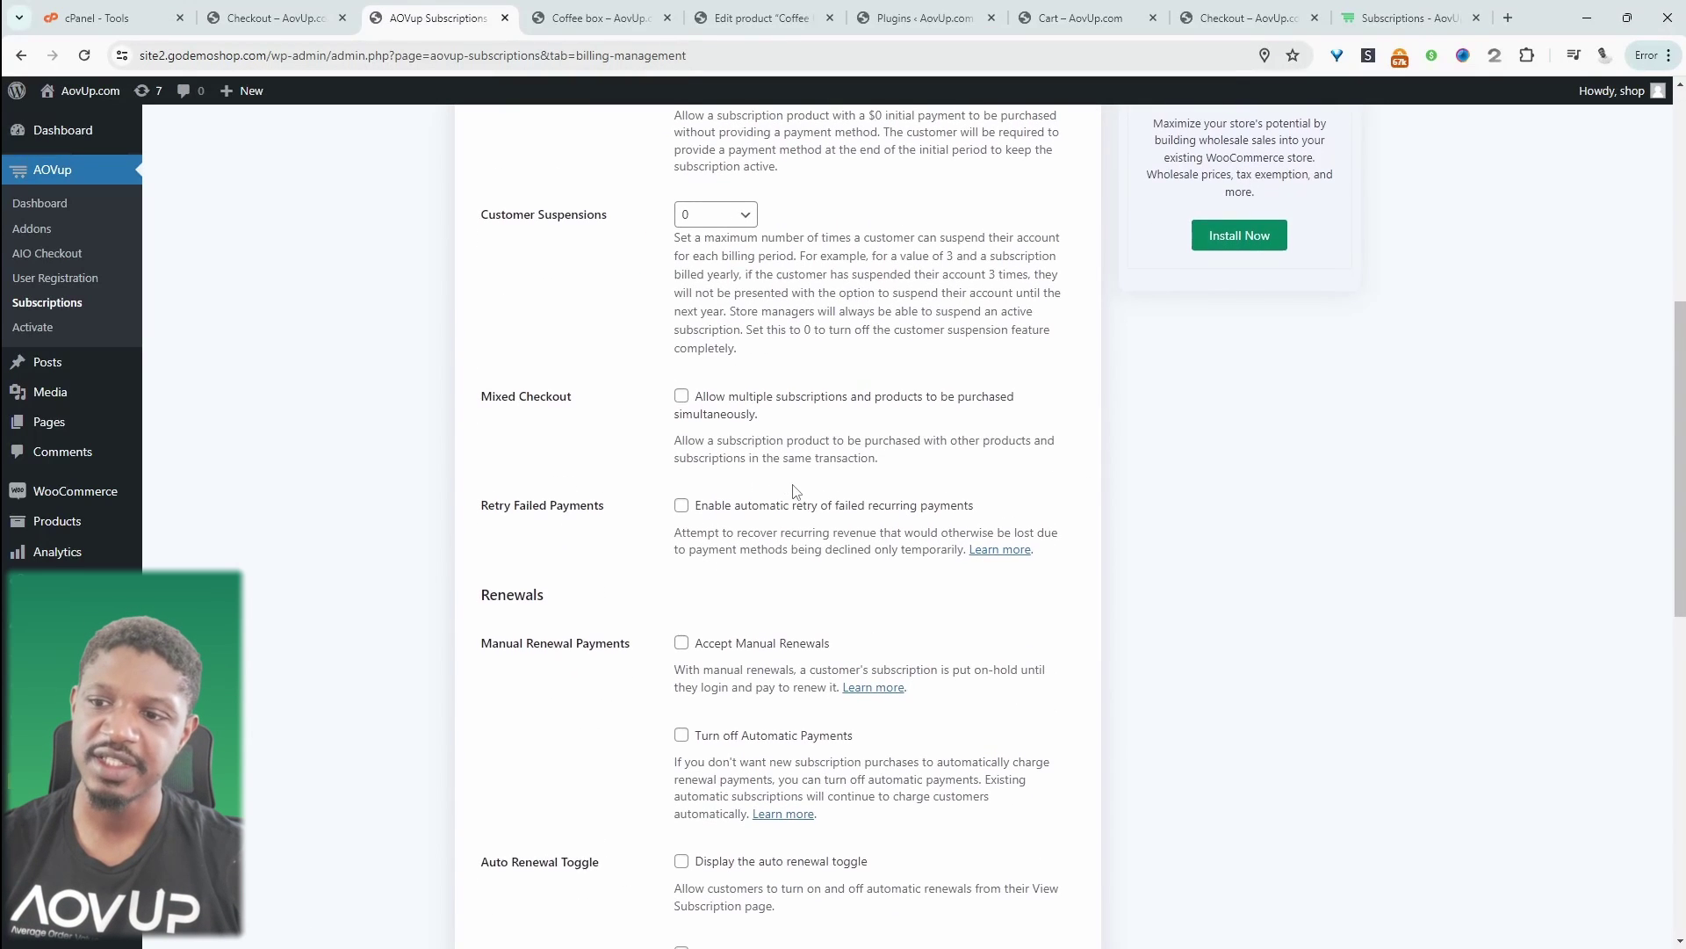
scroll(795, 490, down, 2)
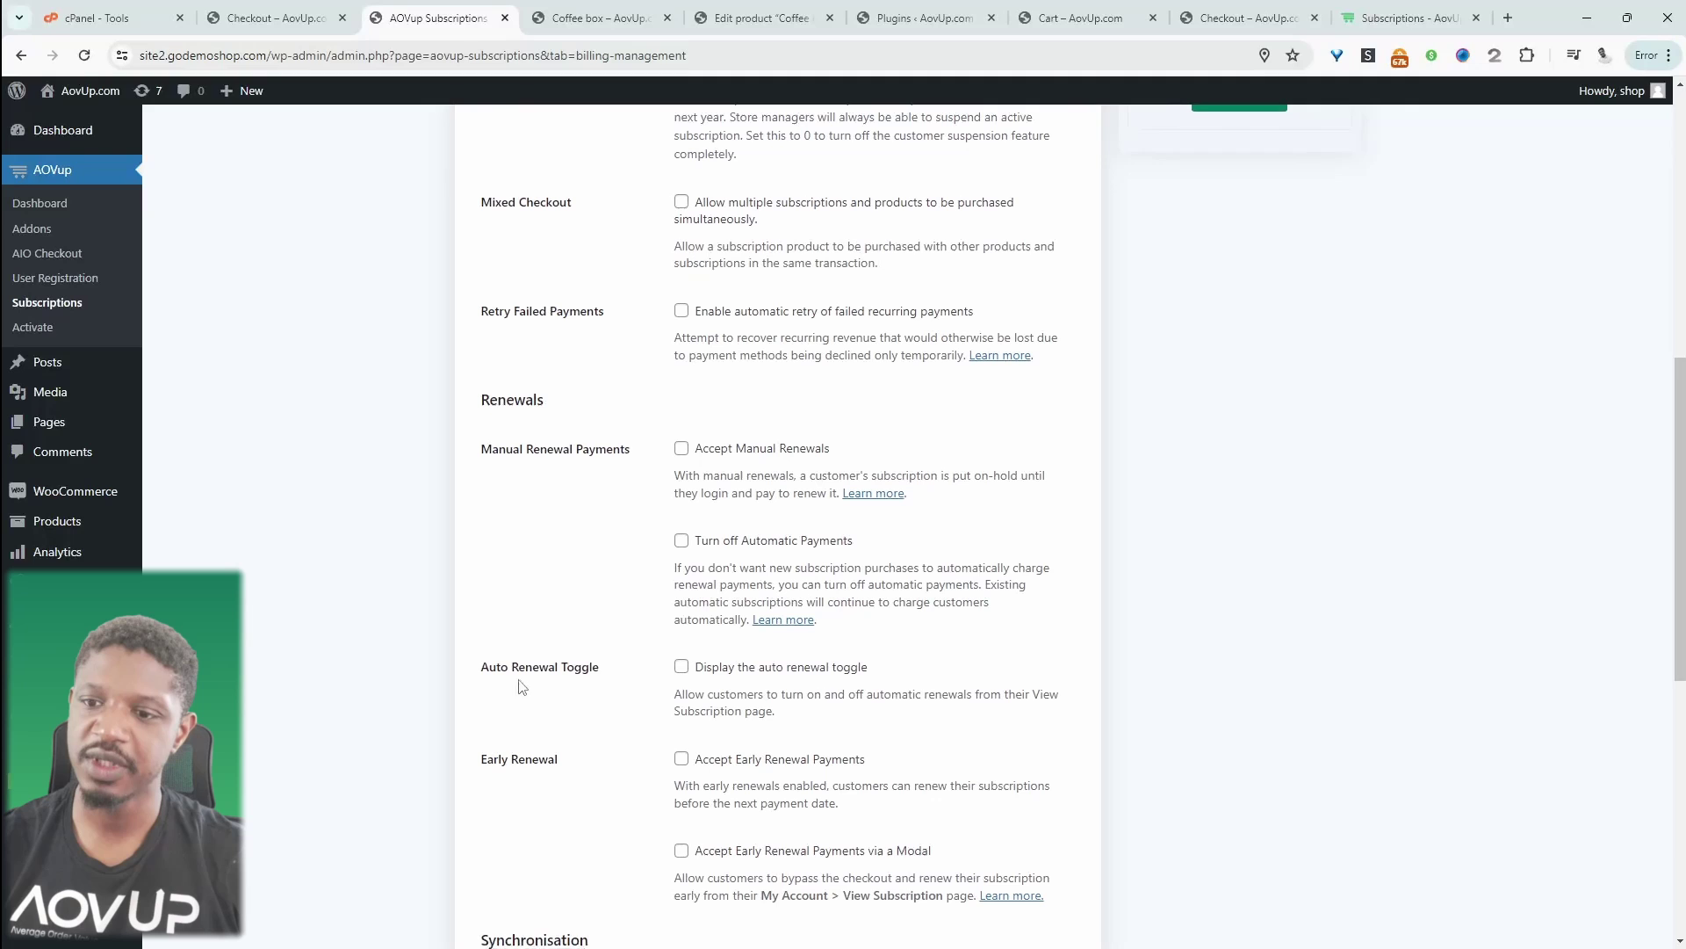
click(681, 667)
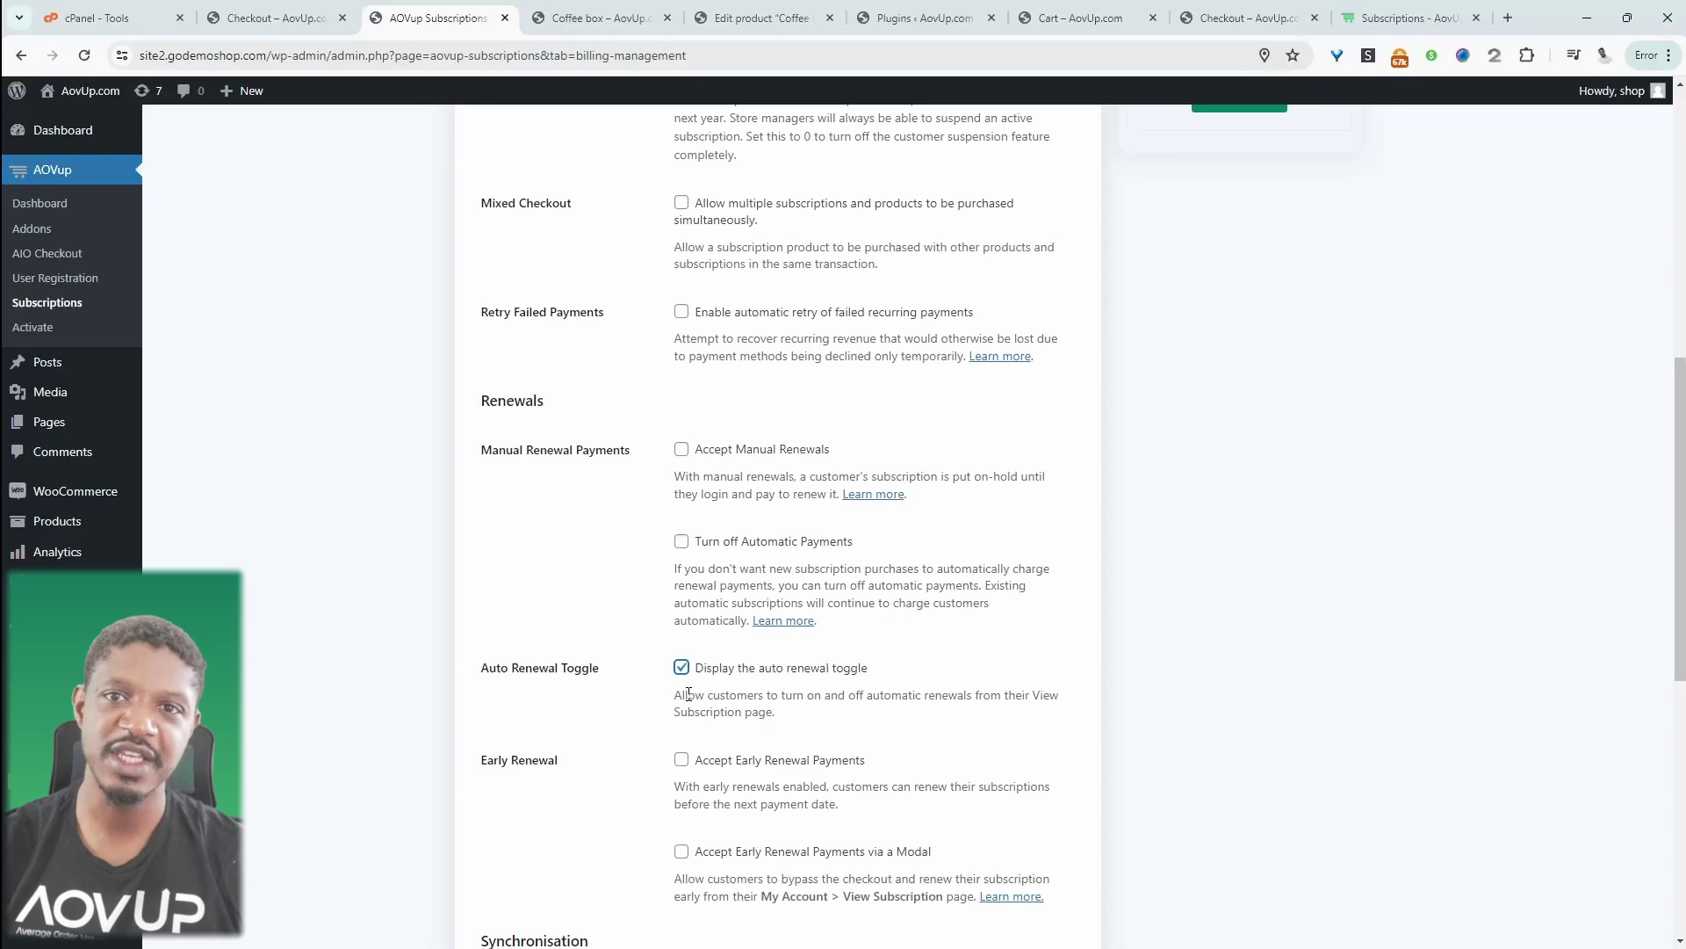
click(694, 670)
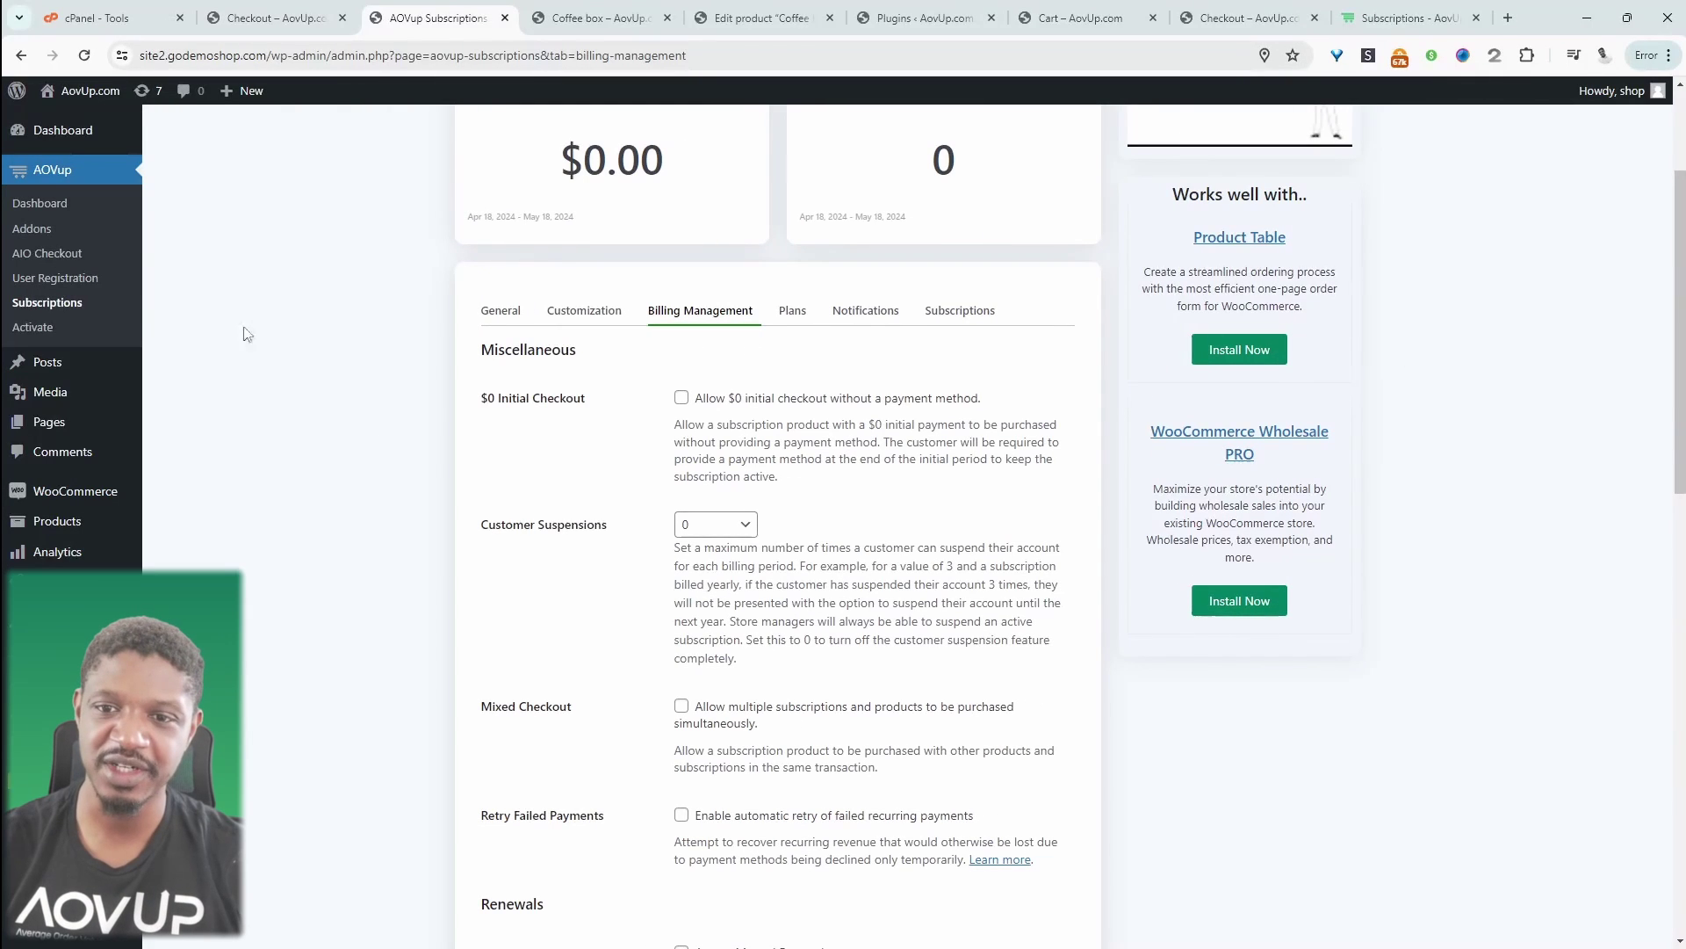
Start a new product named 'Coffee box'
mouse_move(108, 533)
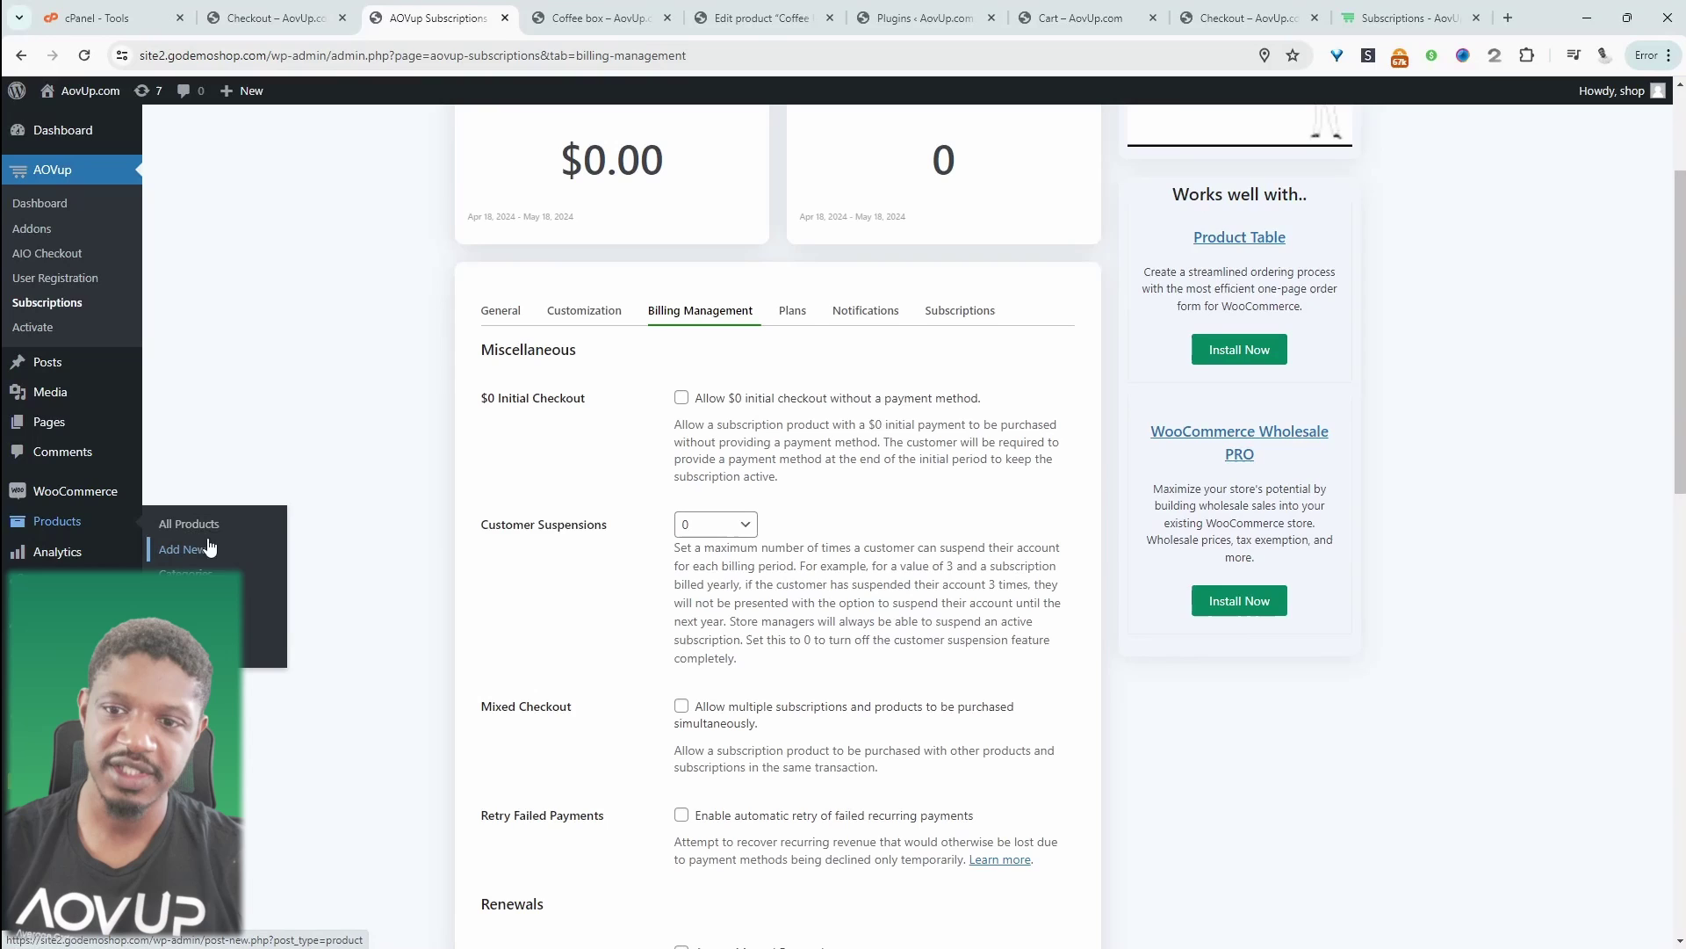
click(182, 549)
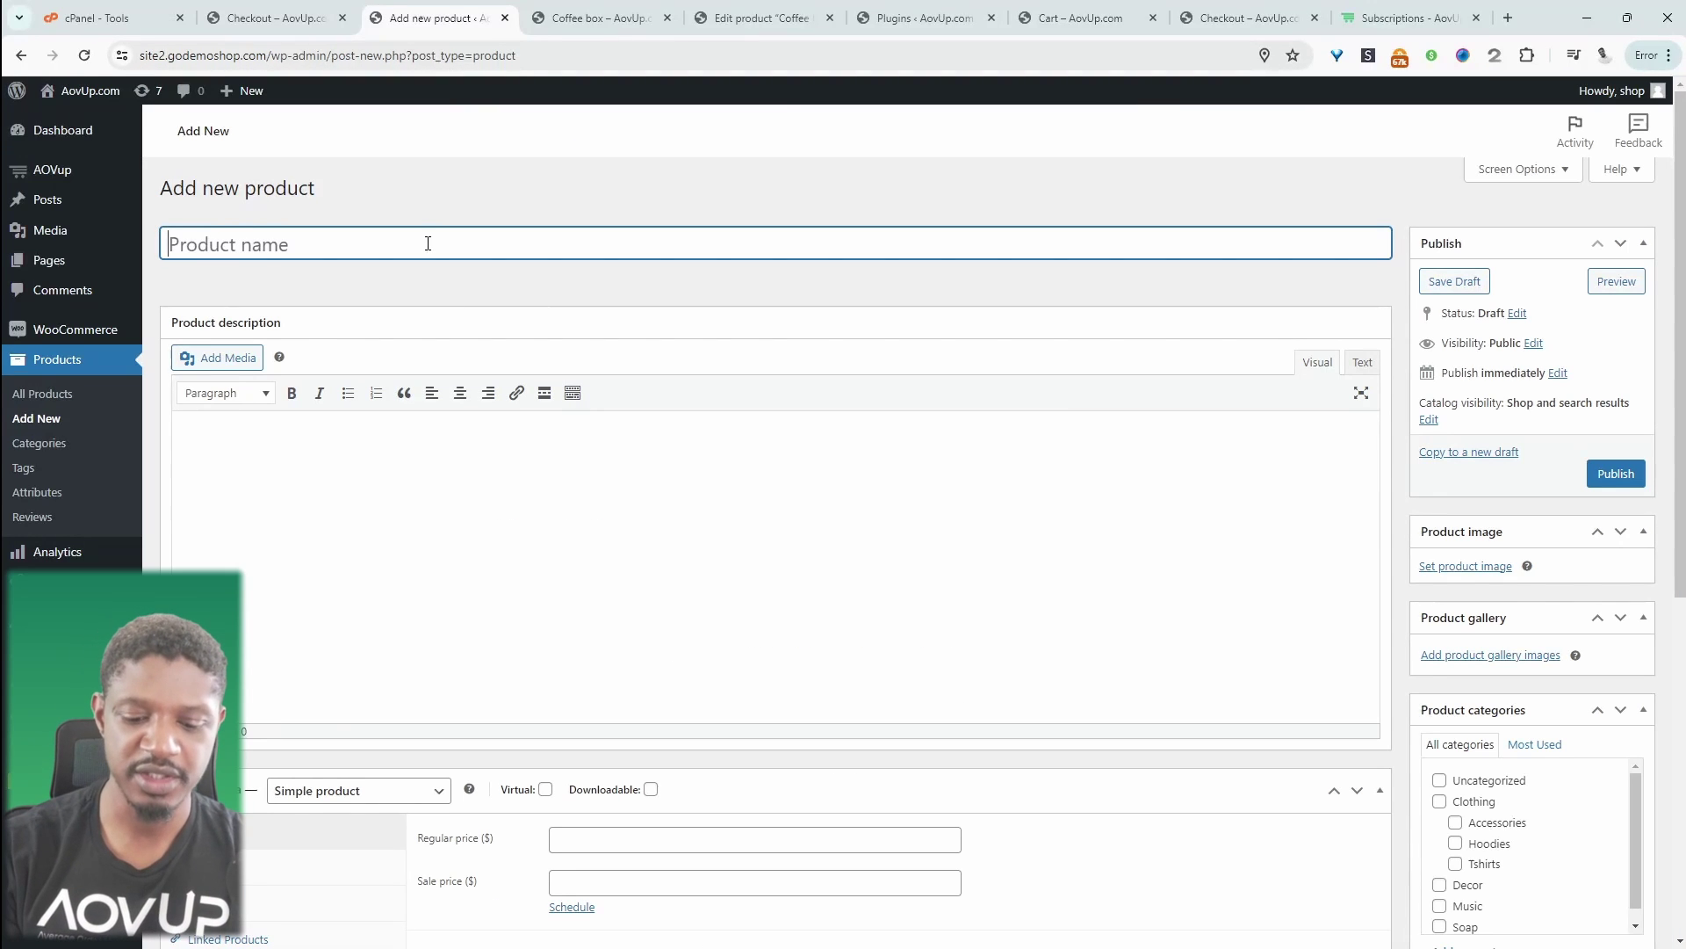
text(Coffee box)
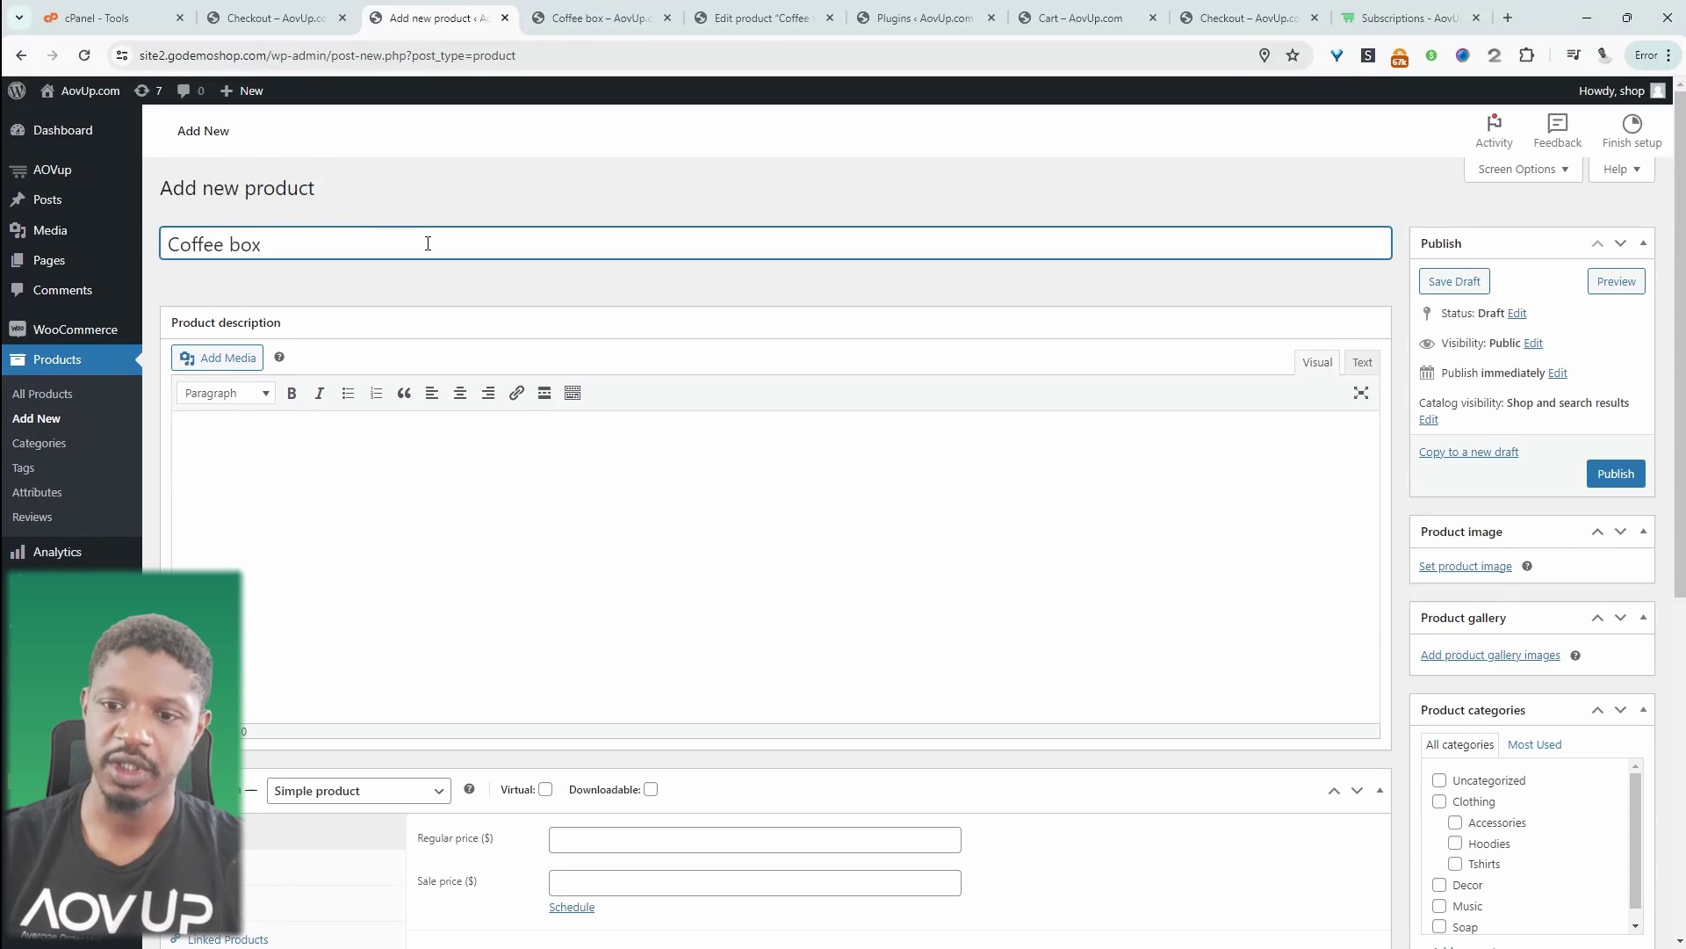
Set the product data type to Simple subscription
scroll(282, 369, down, 5)
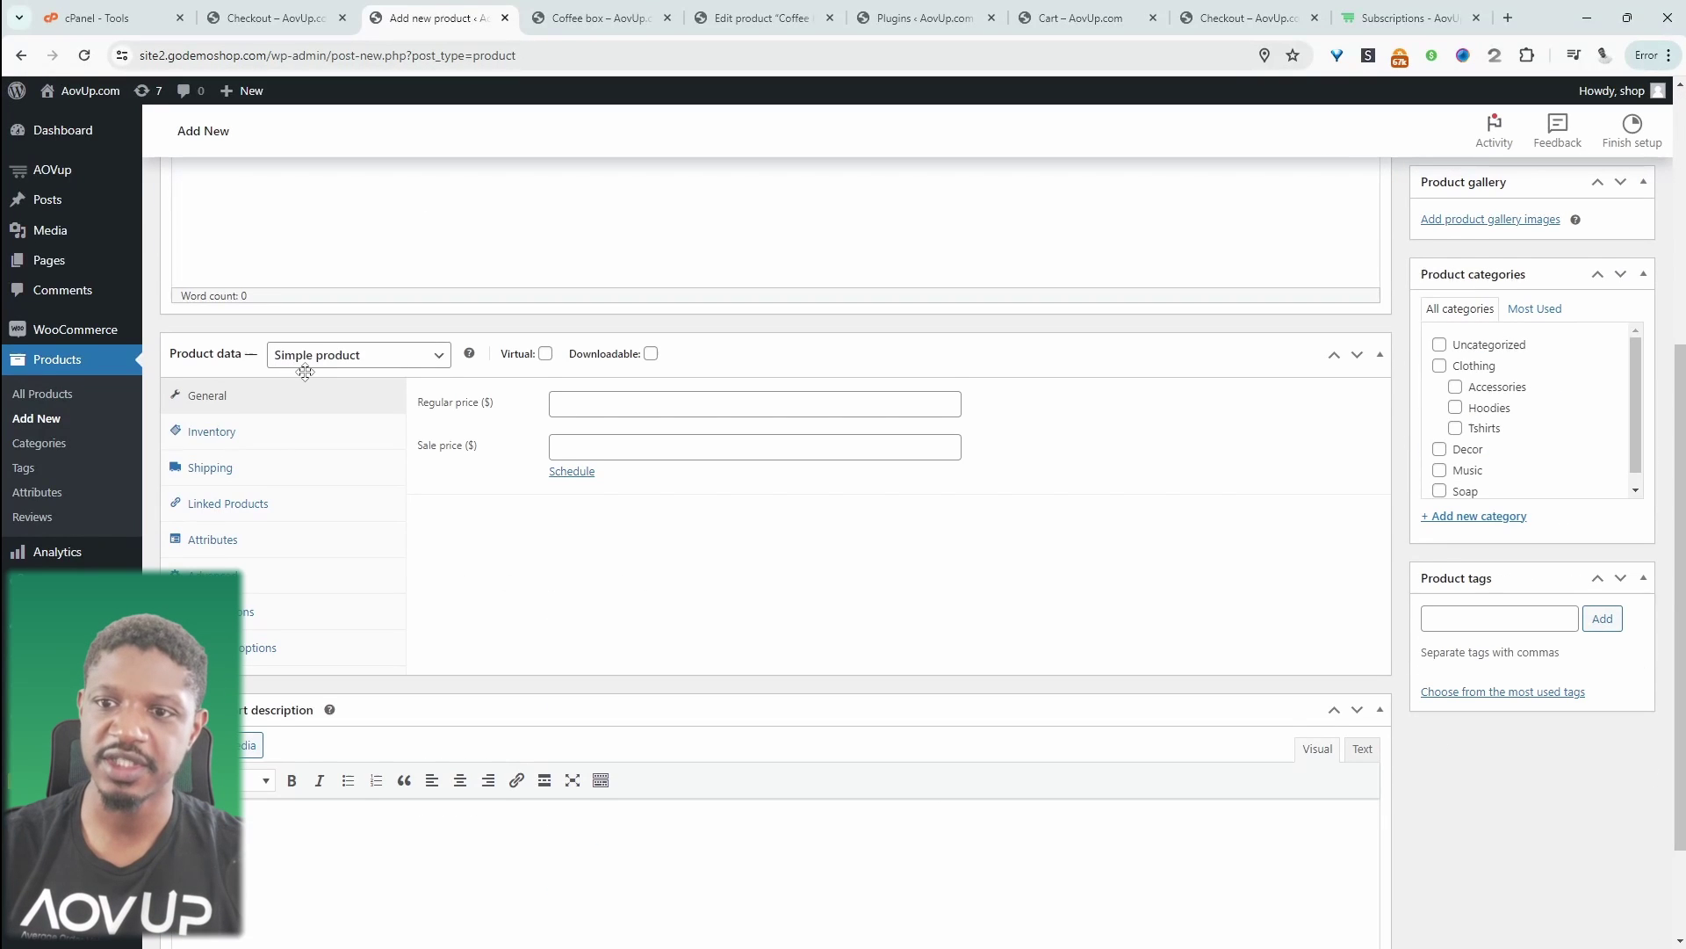
click(303, 359)
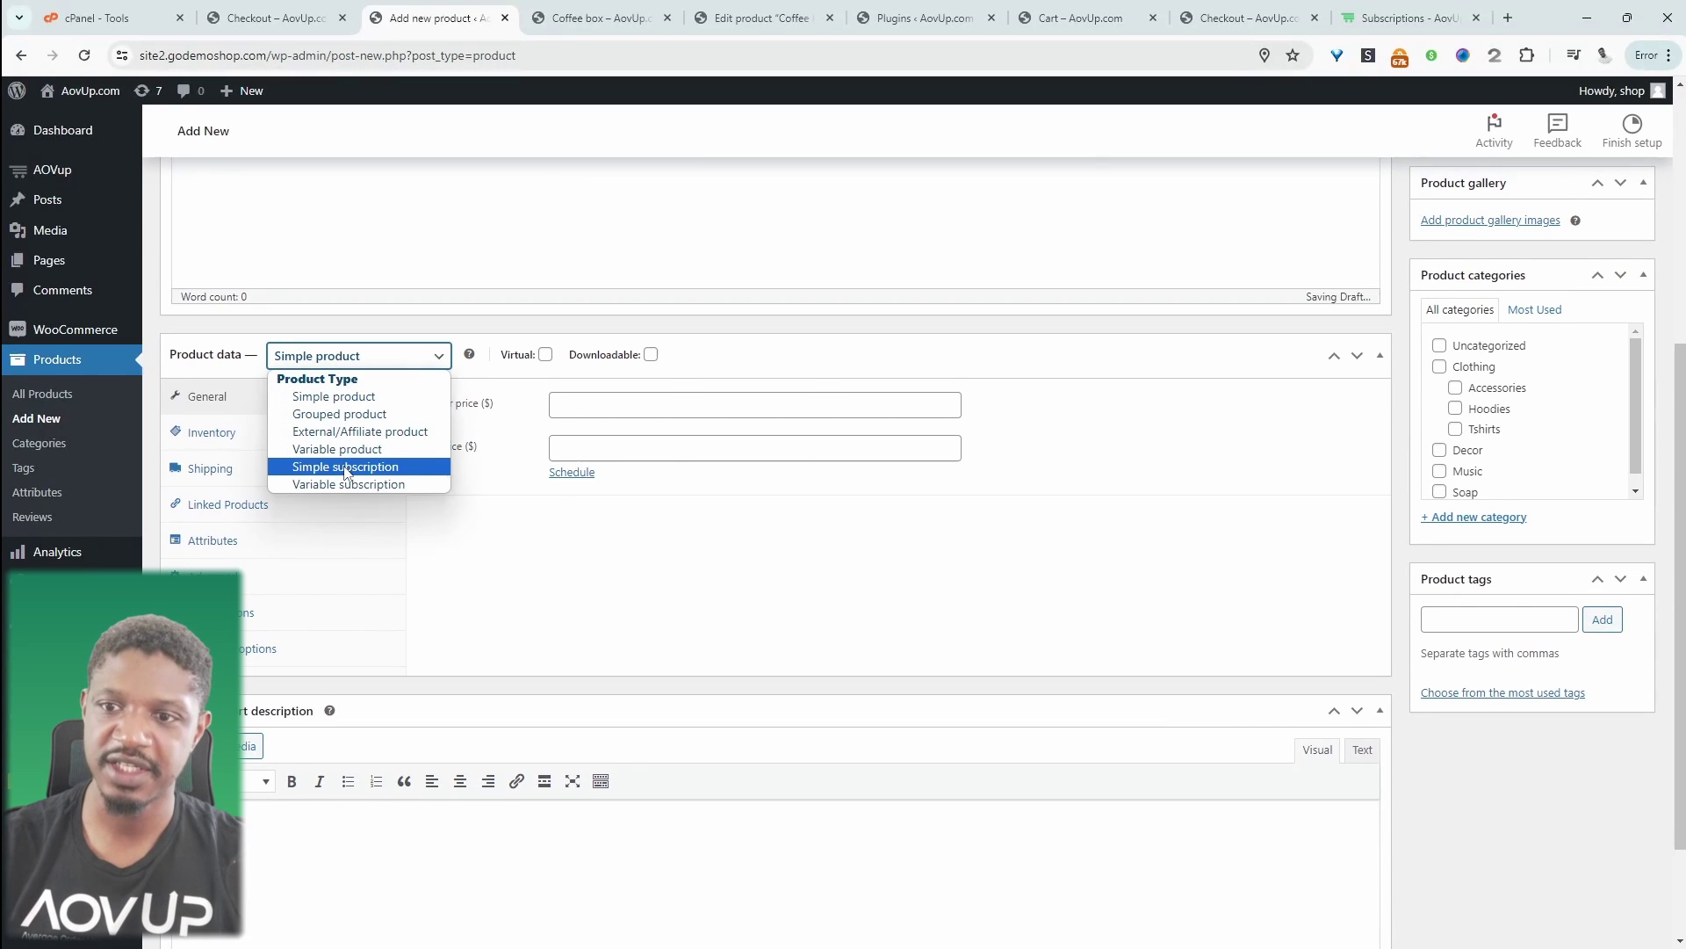
click(345, 467)
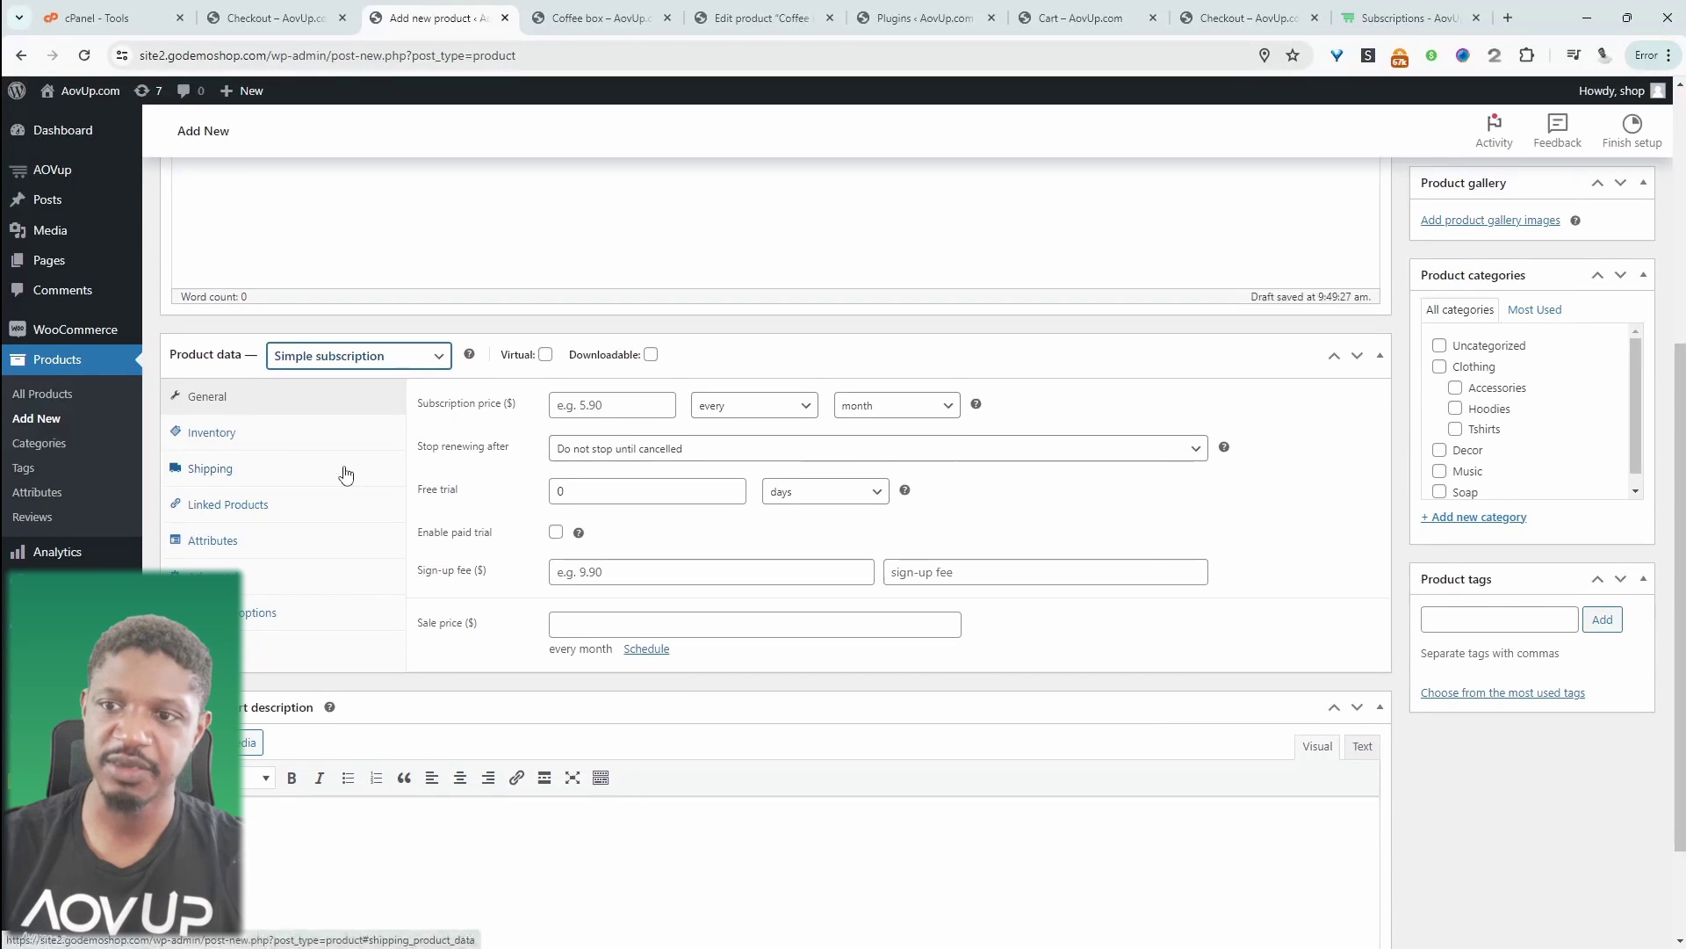
click(354, 361)
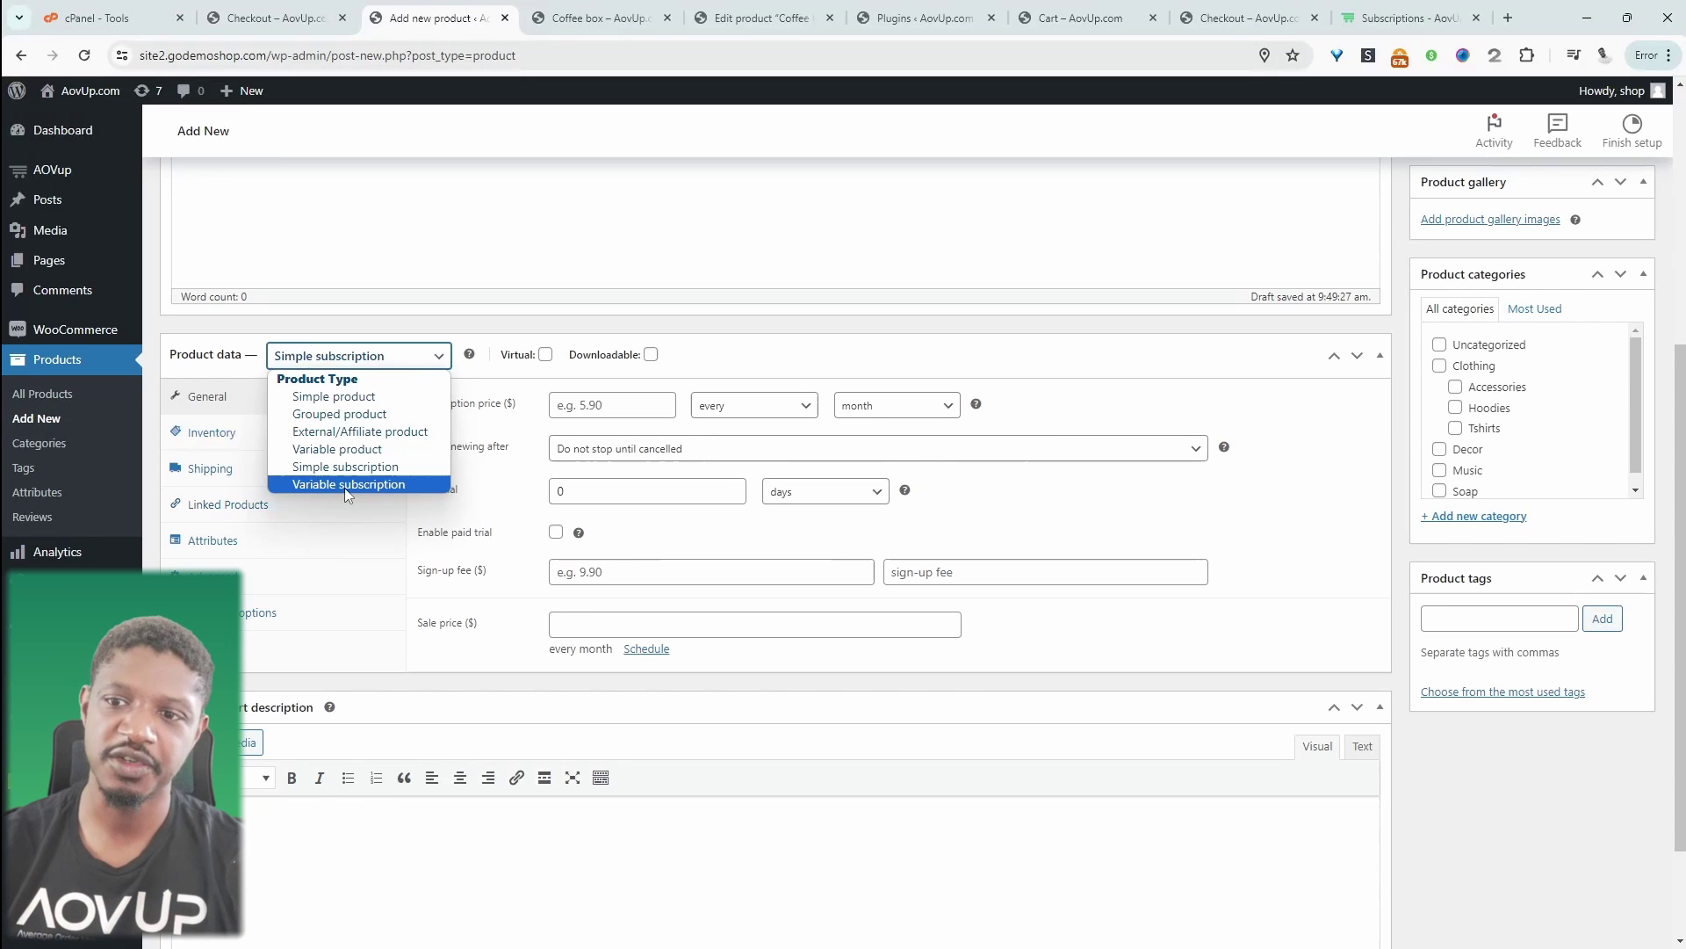
Enter a subscription price of 25, keeping the billing at every month
click(546, 500)
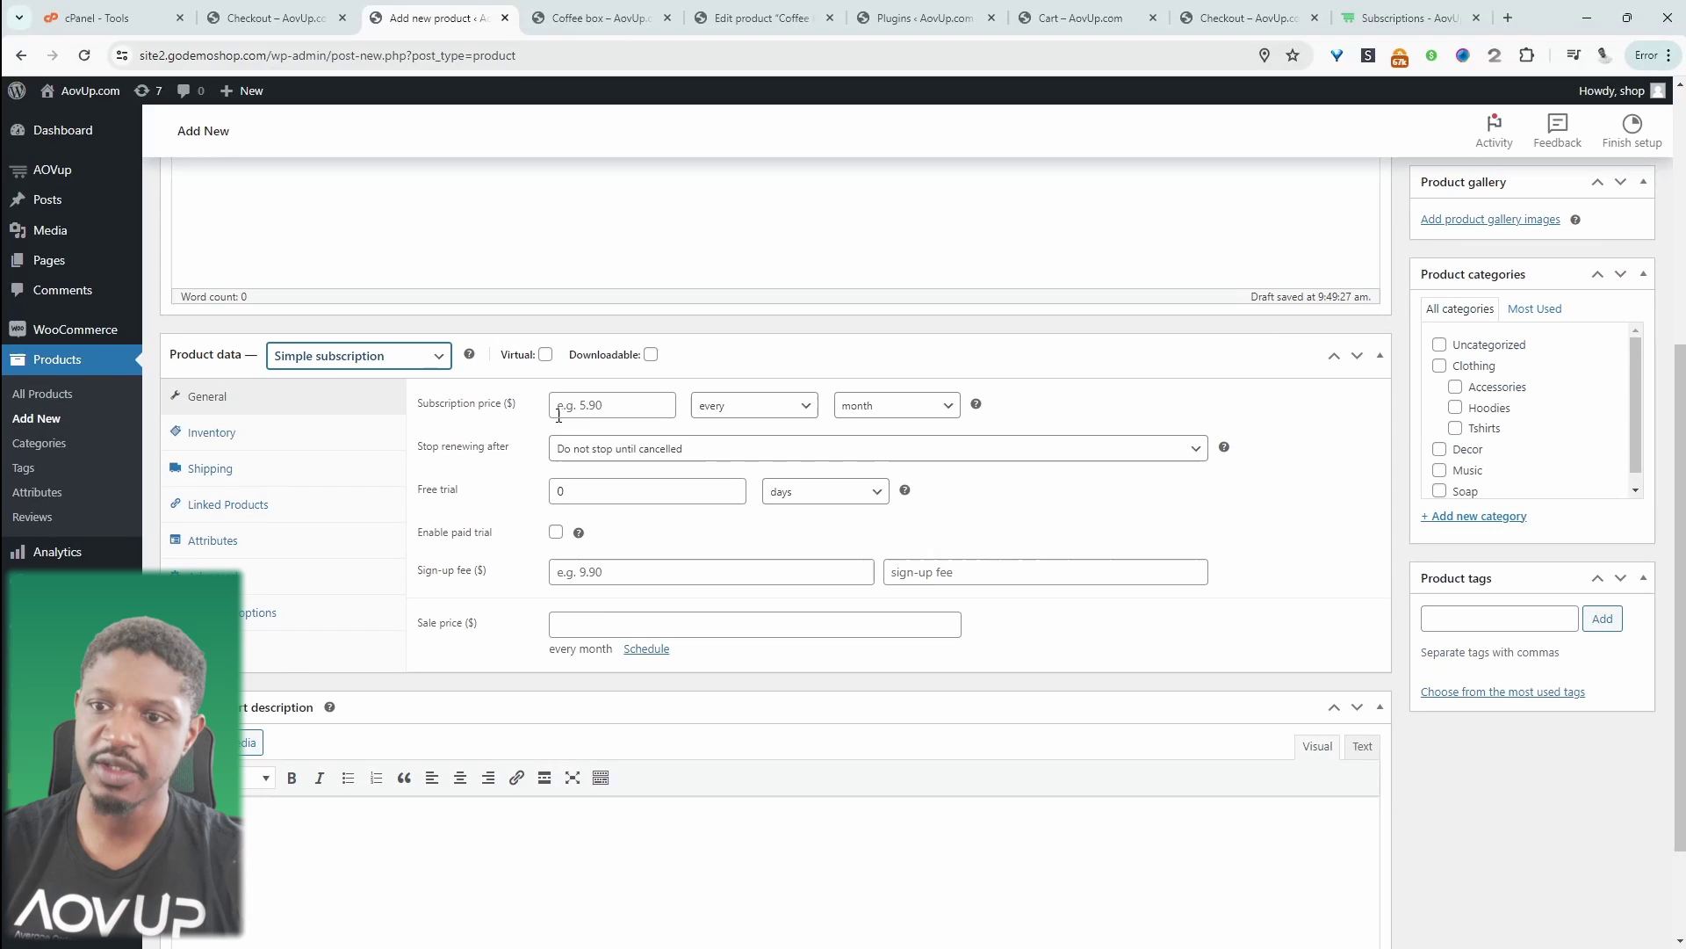
click(608, 406)
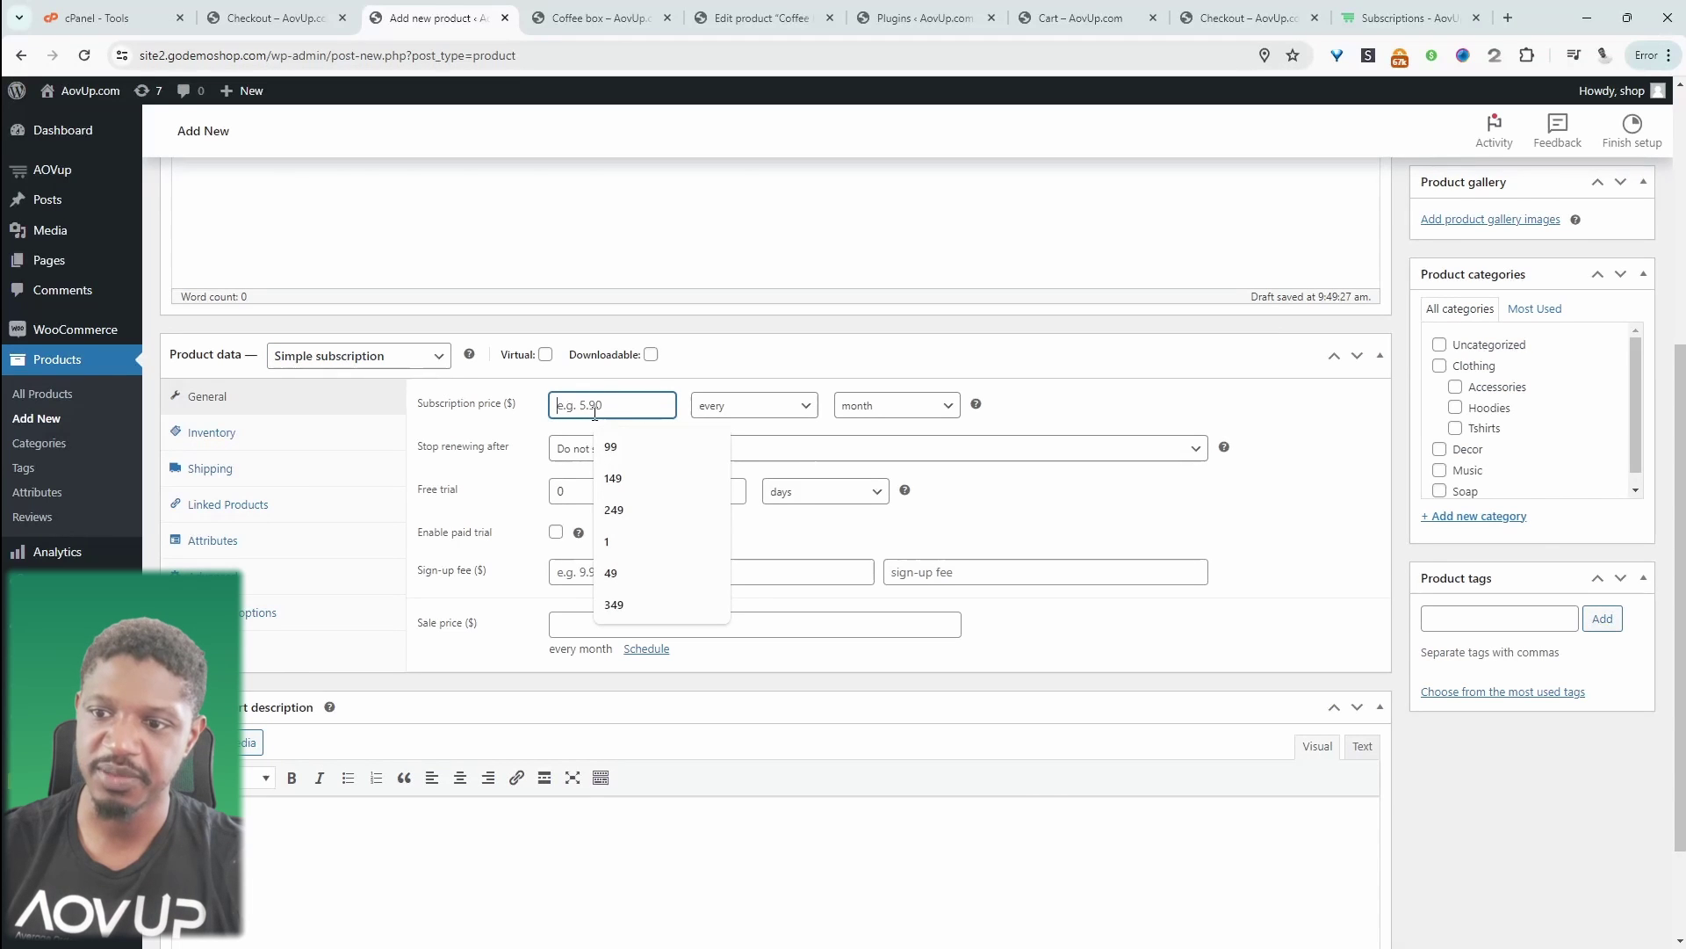
text(25)
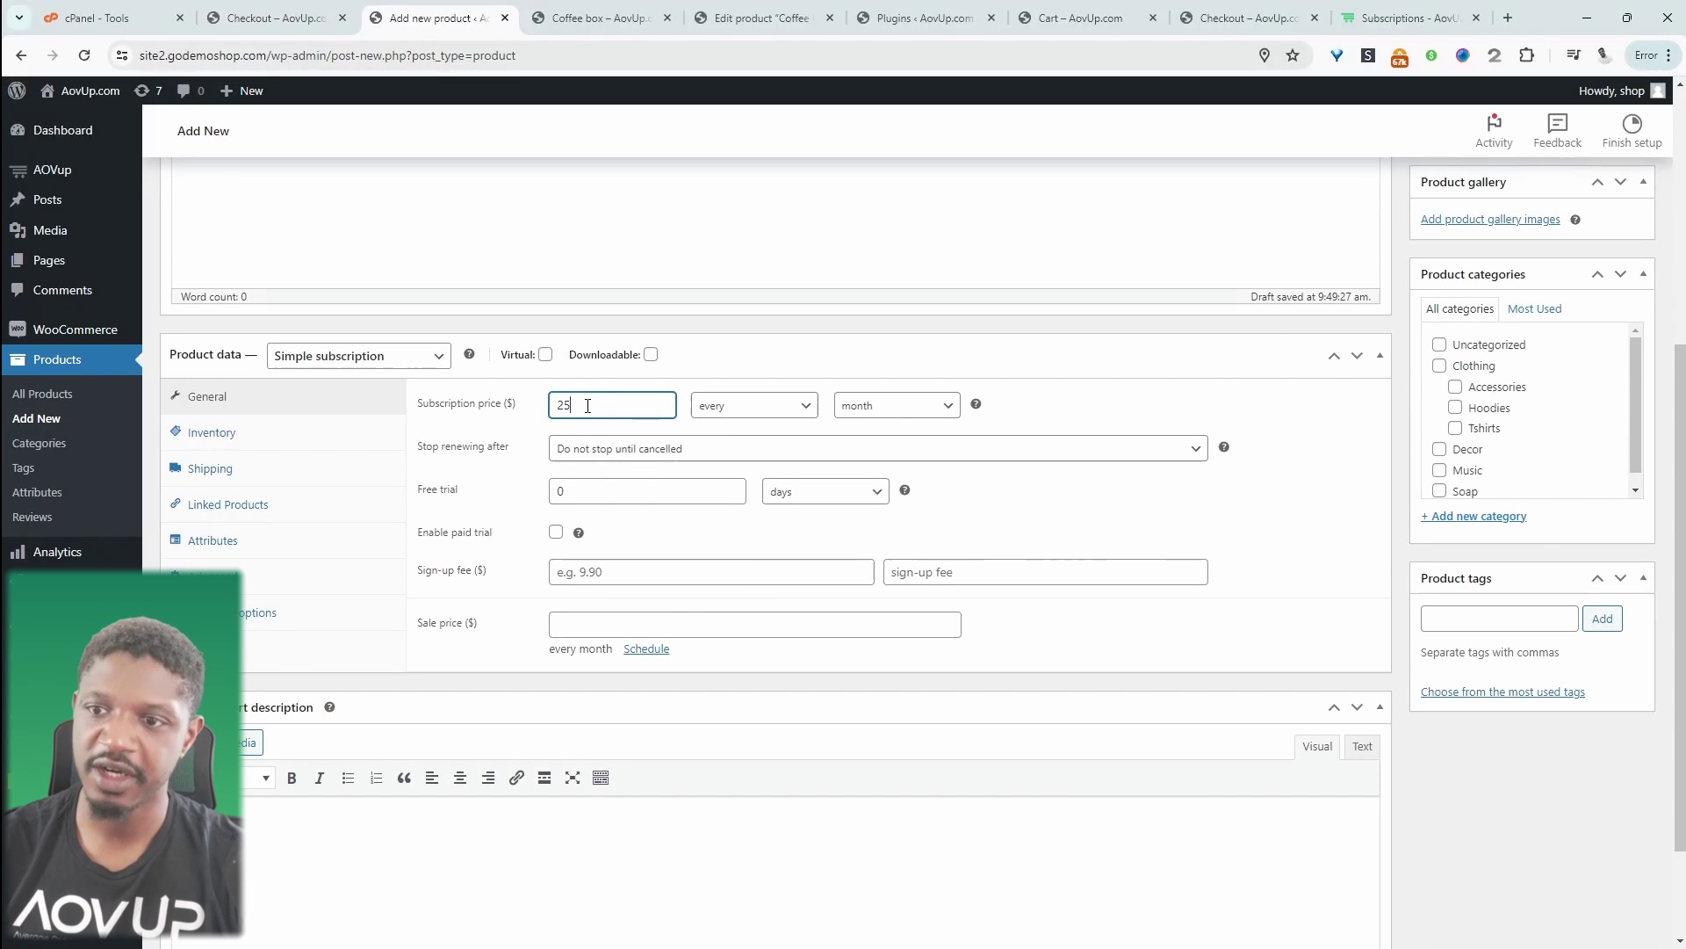
drag(584, 406, 545, 409)
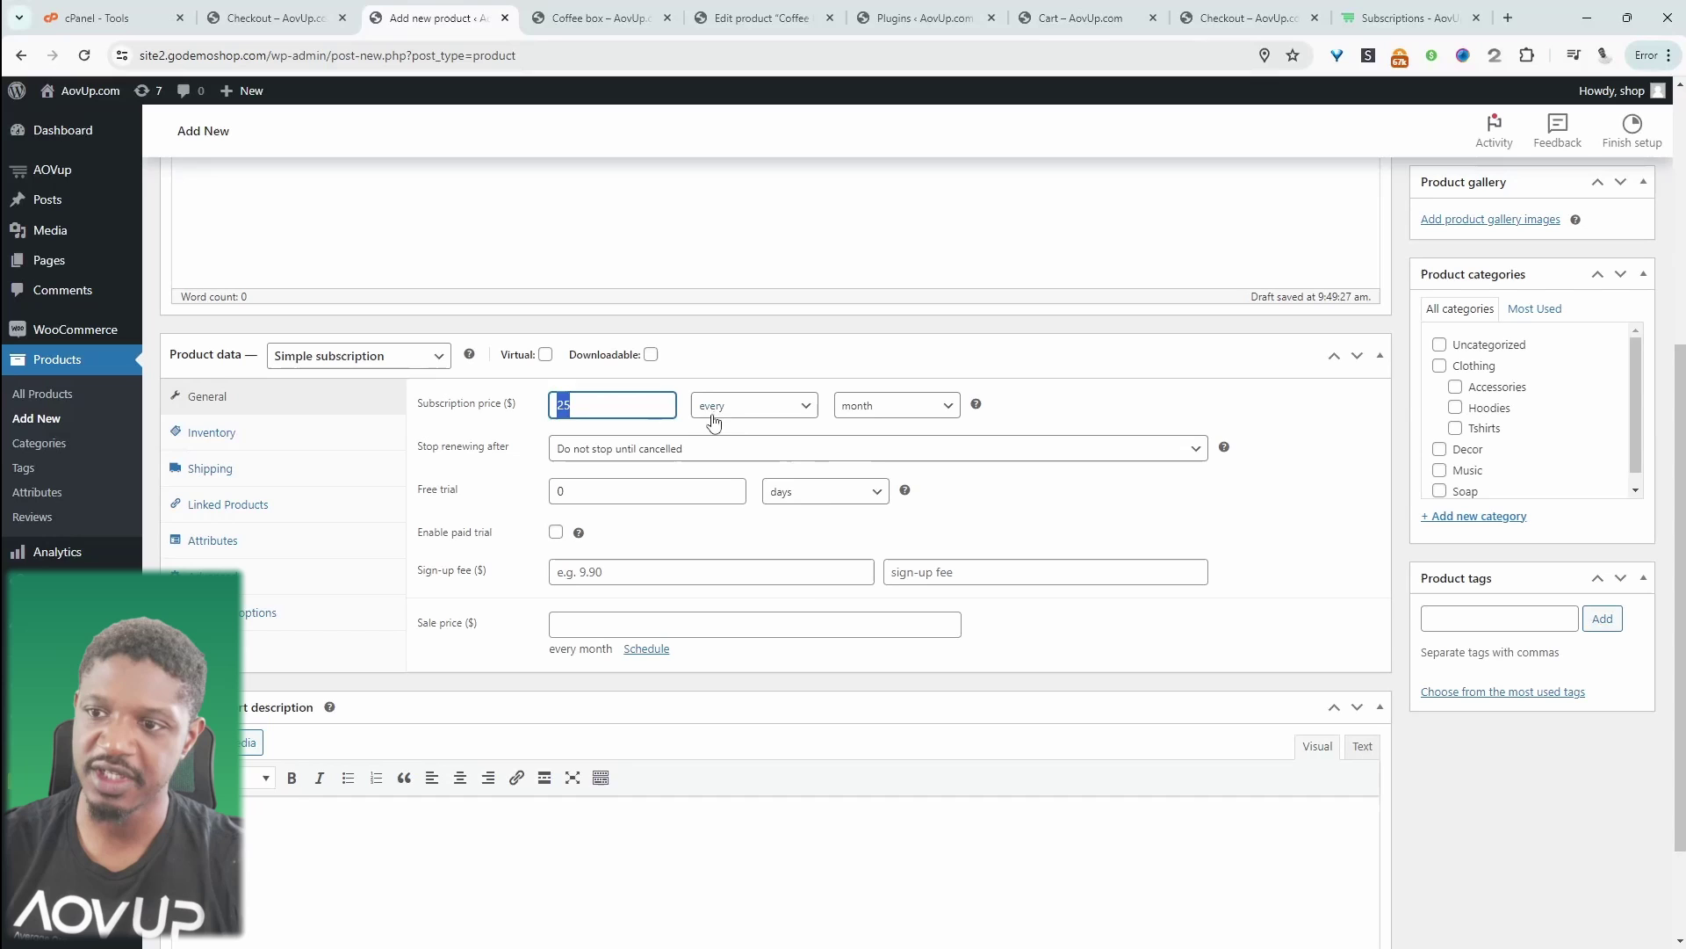
click(742, 411)
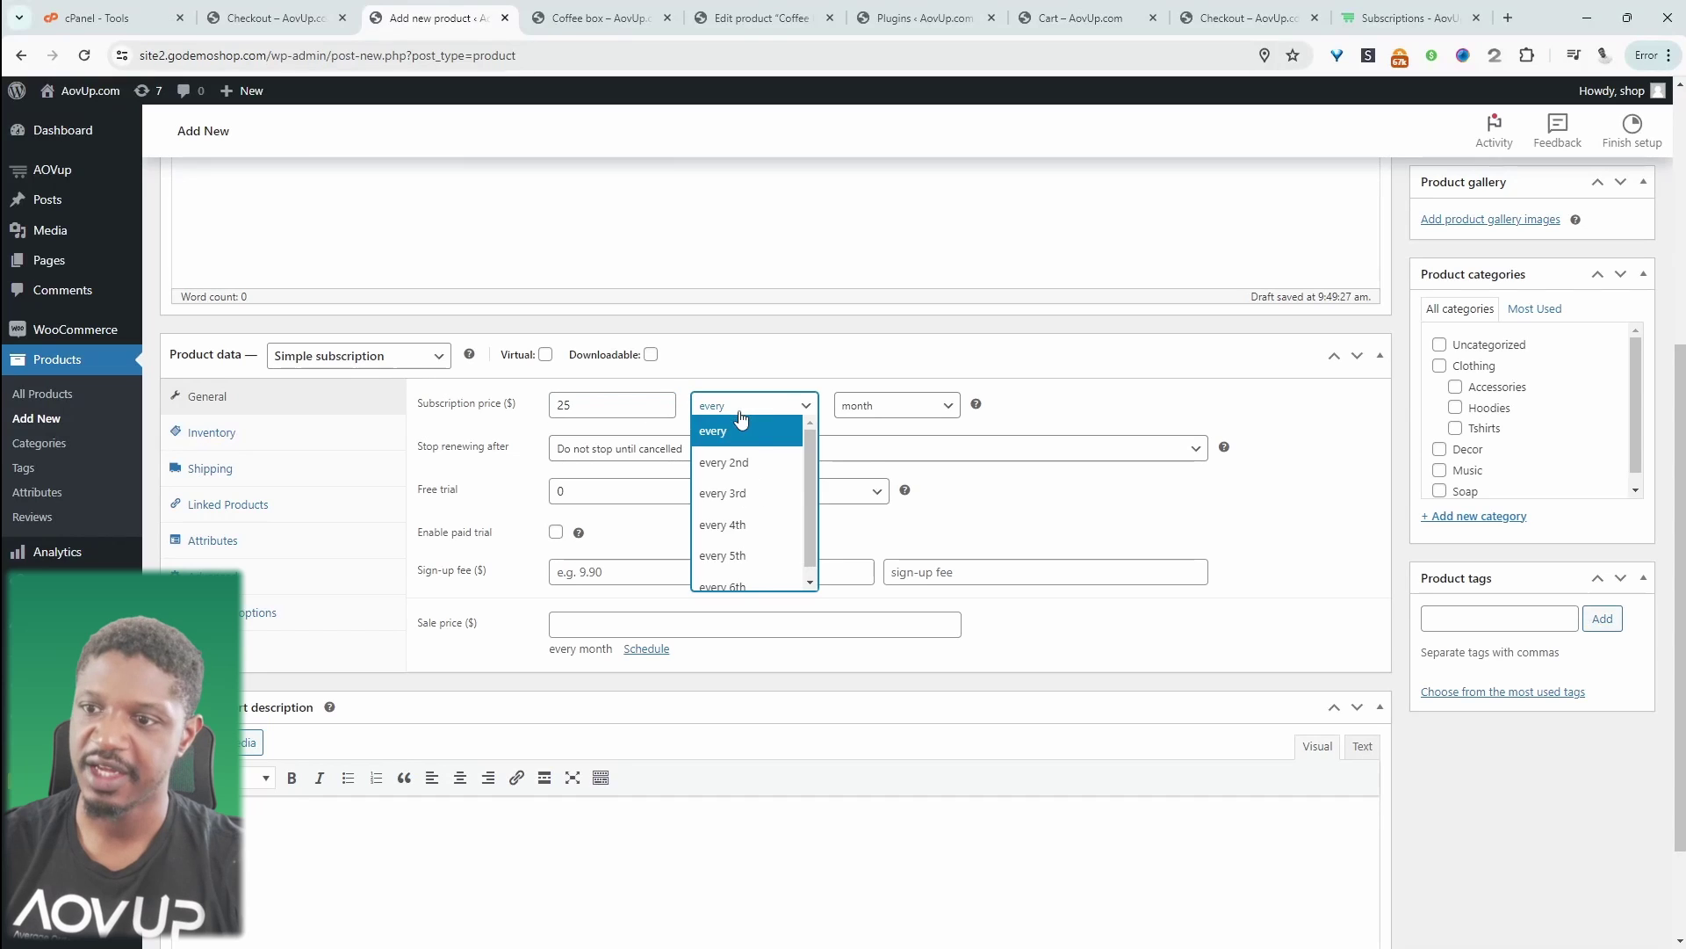
click(901, 411)
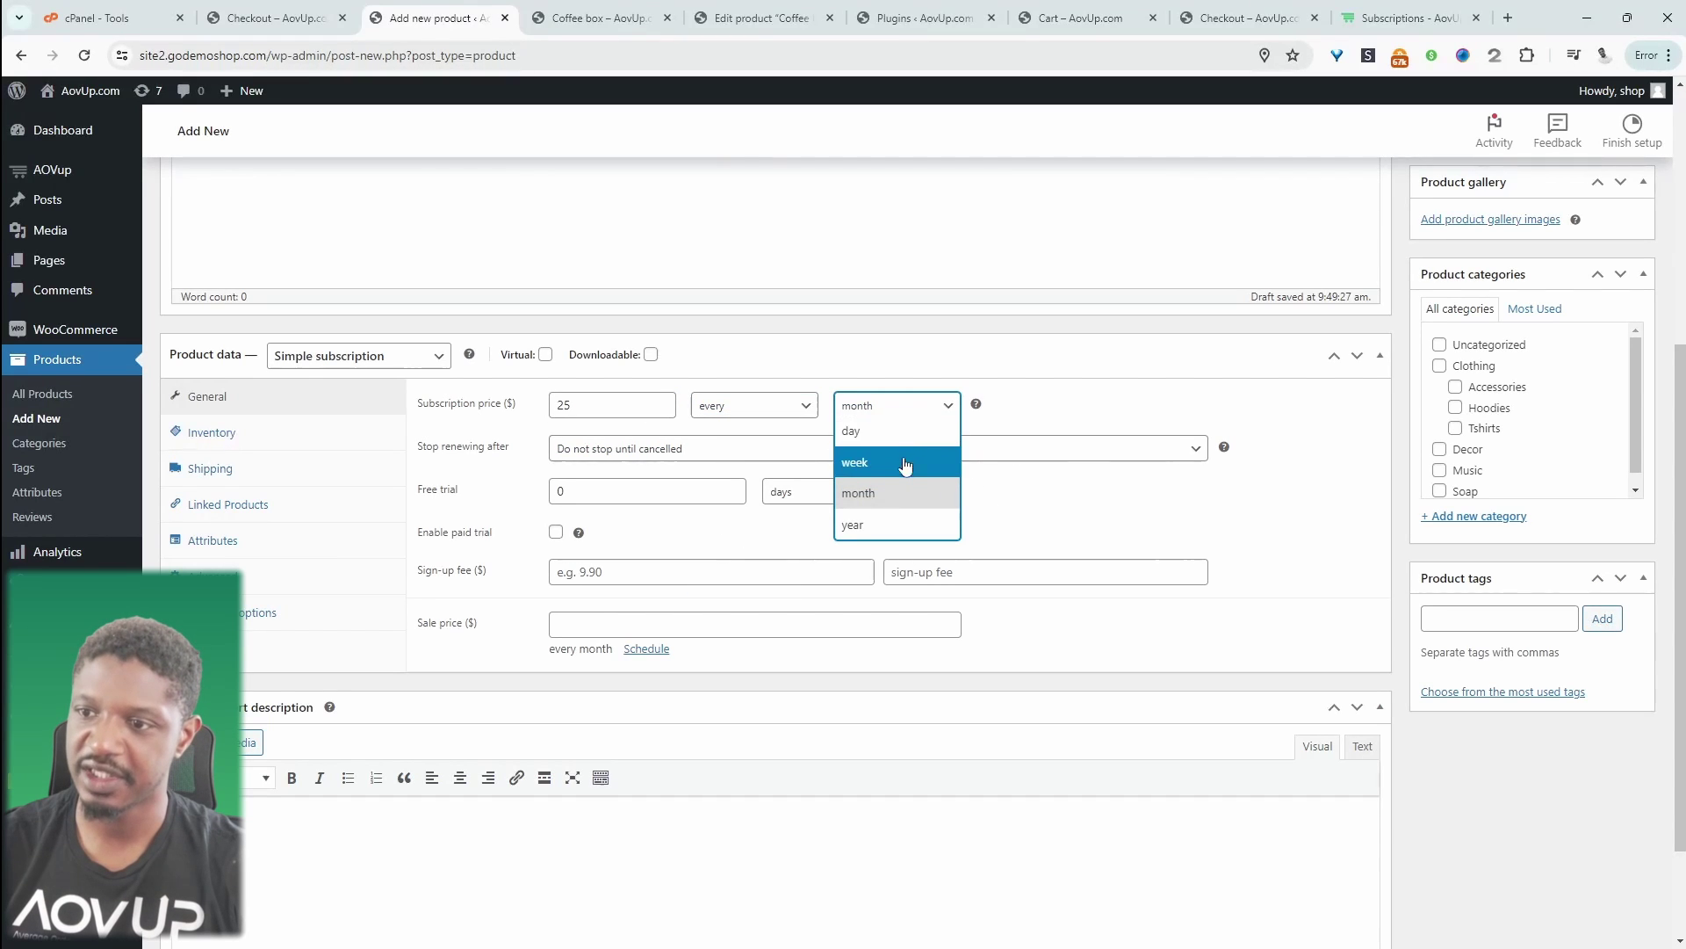
click(777, 411)
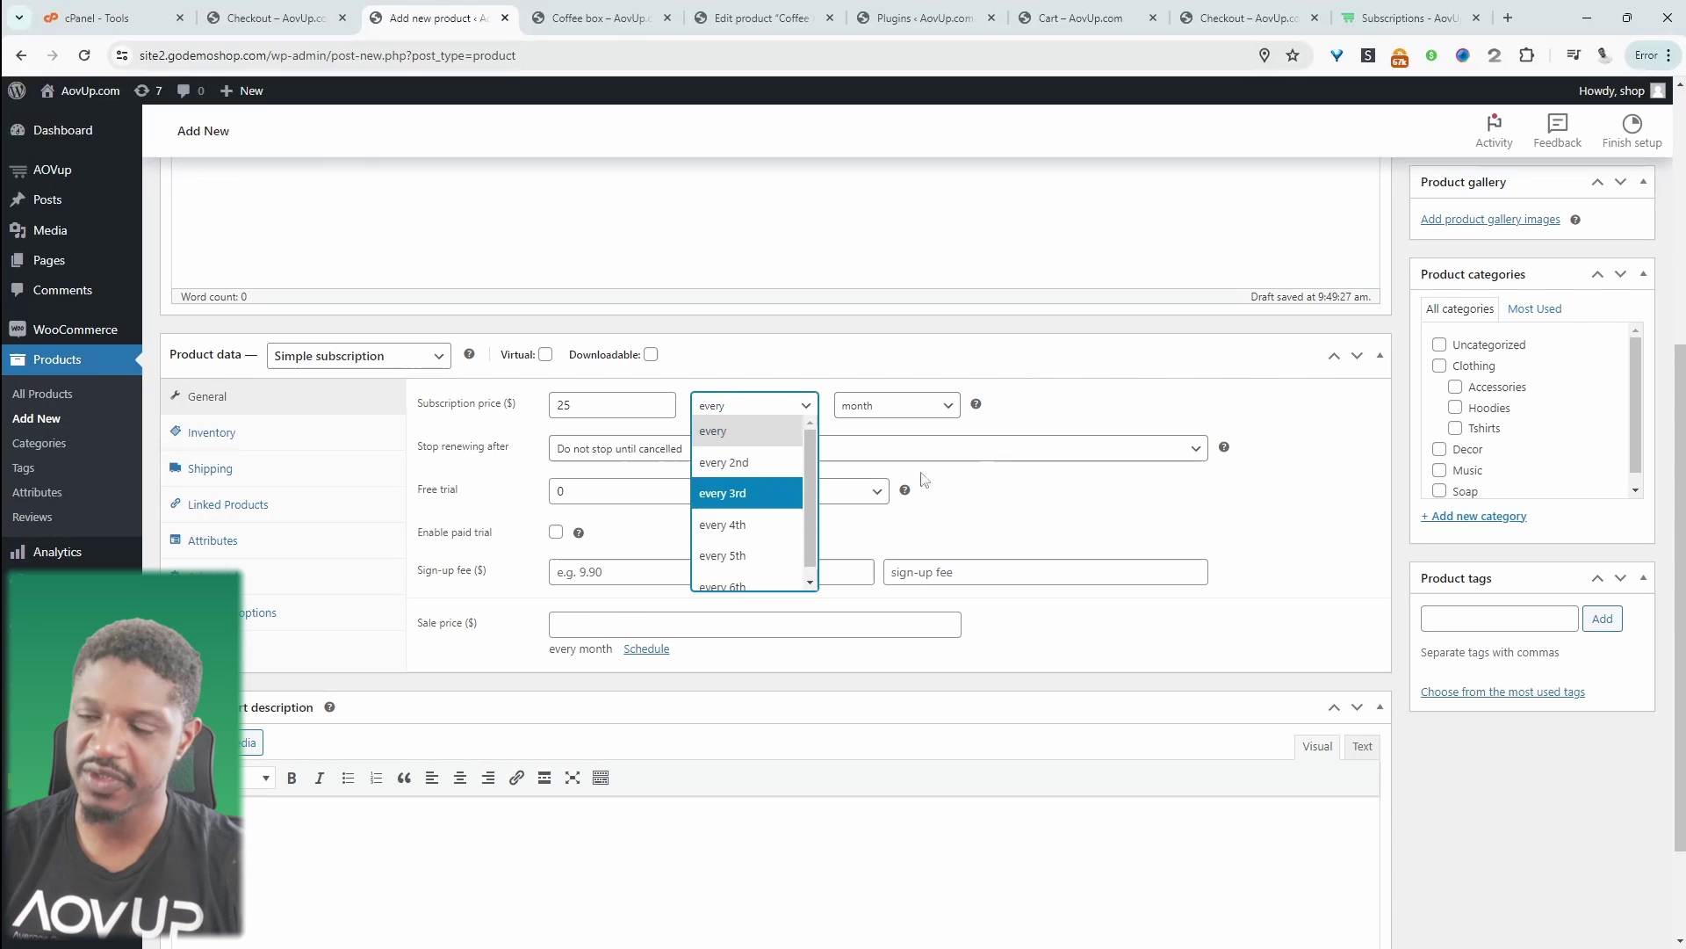
click(1271, 431)
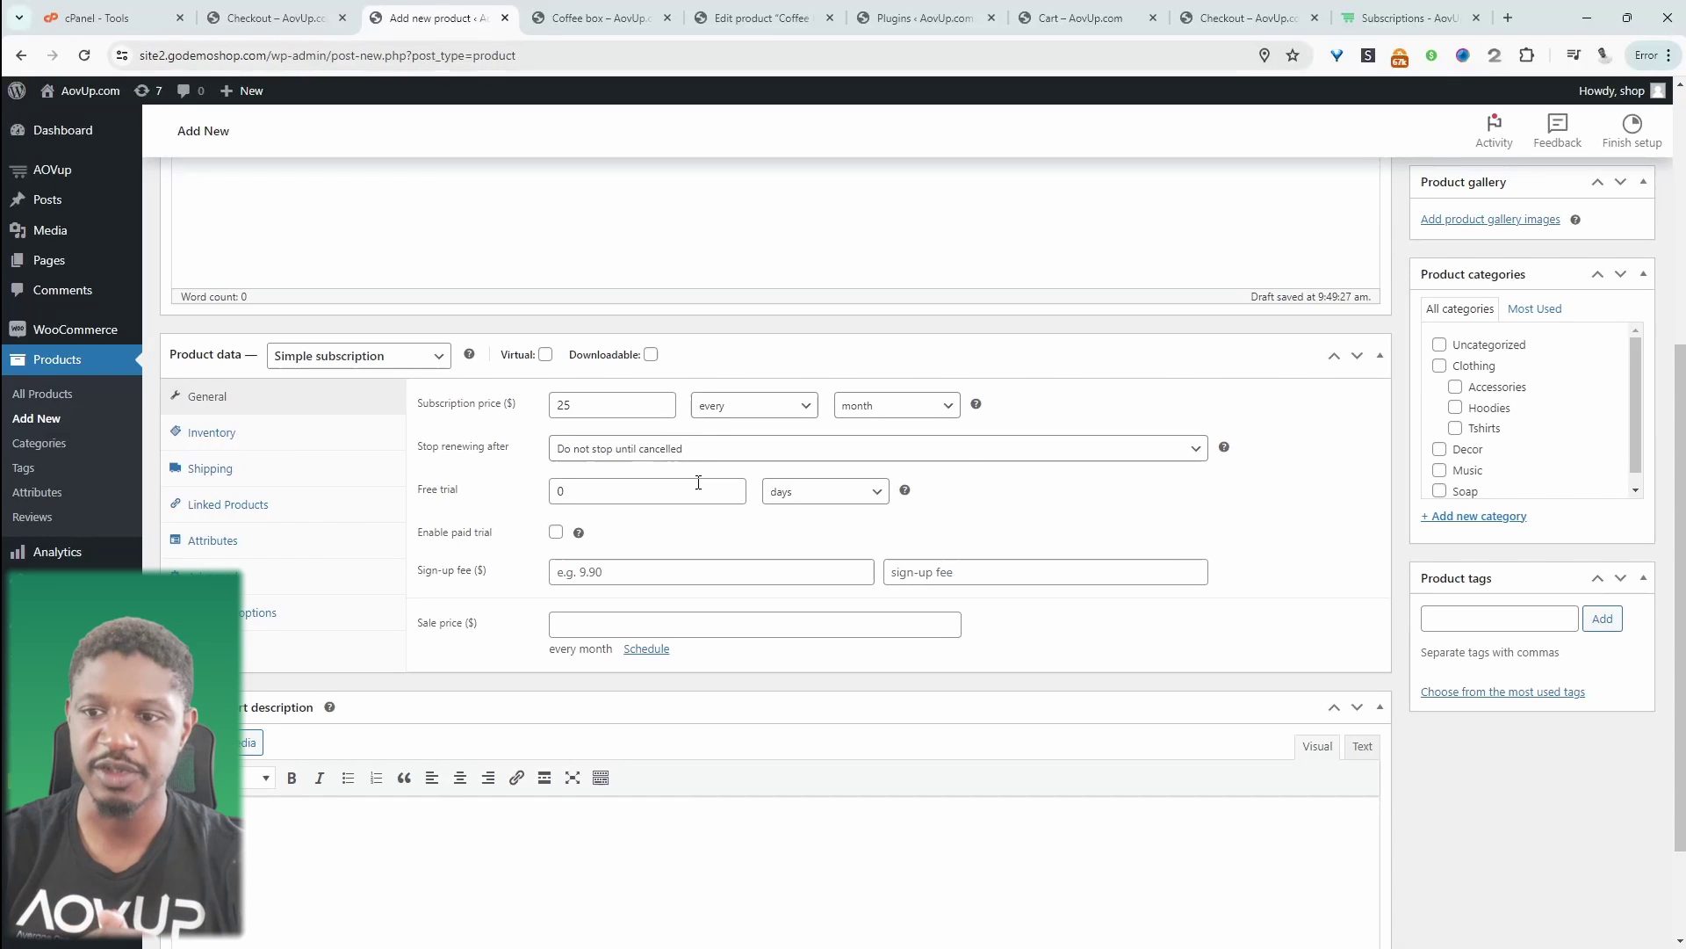
Clear the free trial and add a sign-up fee of 5 labelled 'signup fee'
drag(698, 481, 533, 499)
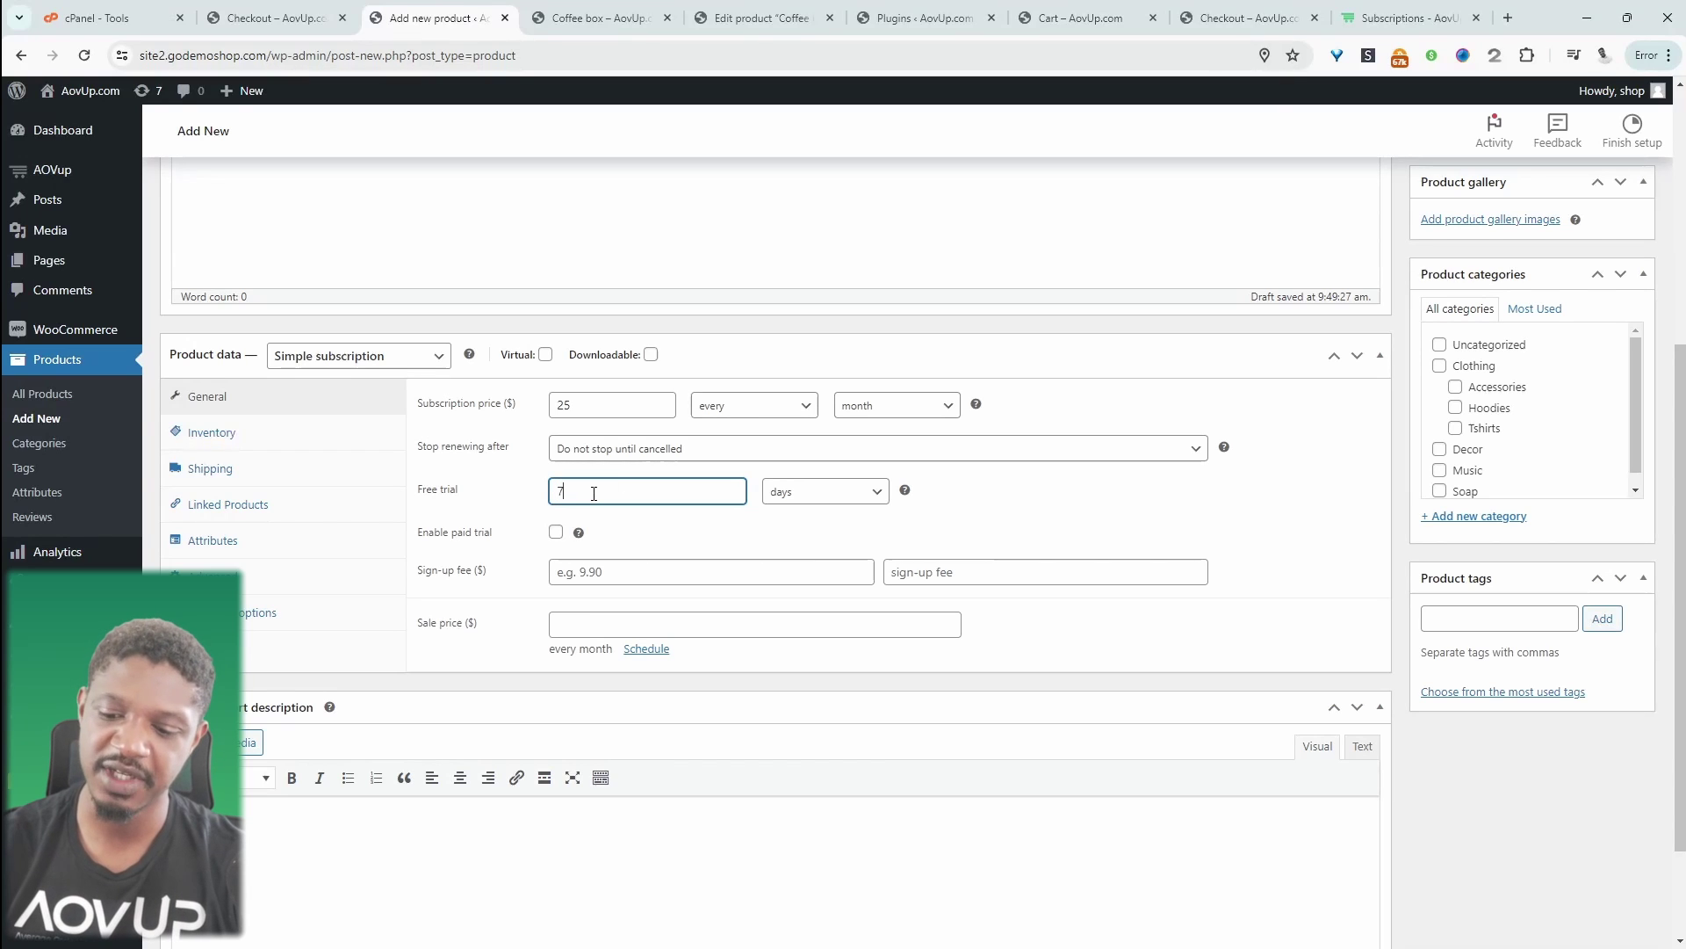
key(BackSpace)
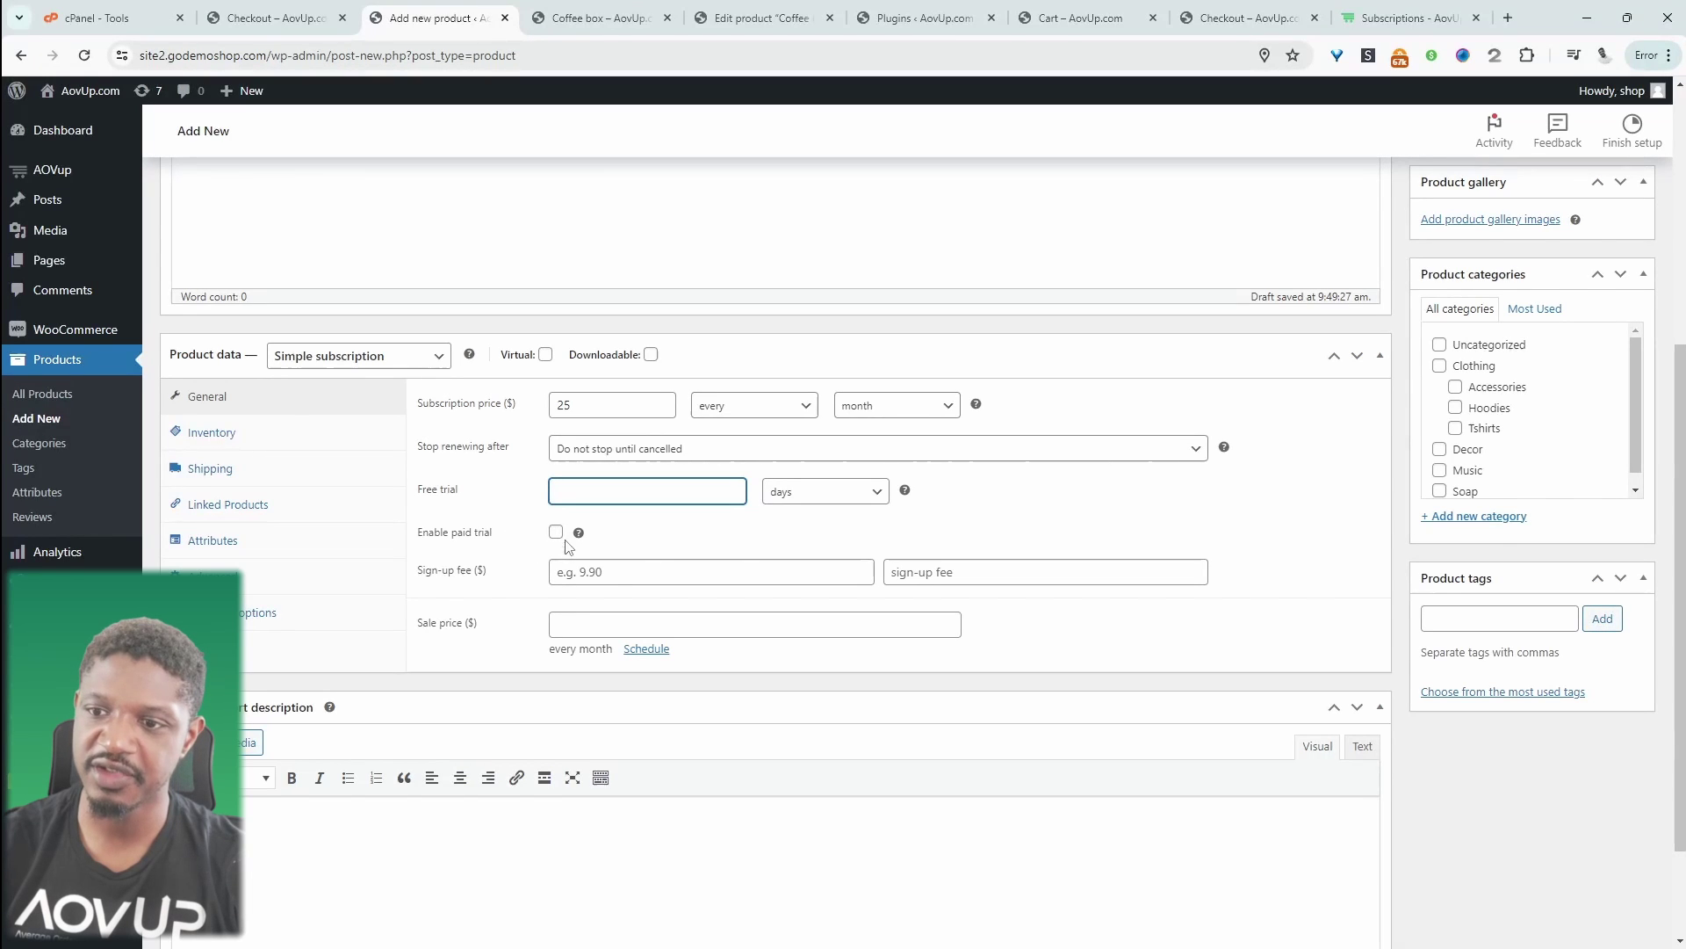
click(650, 578)
text(5)
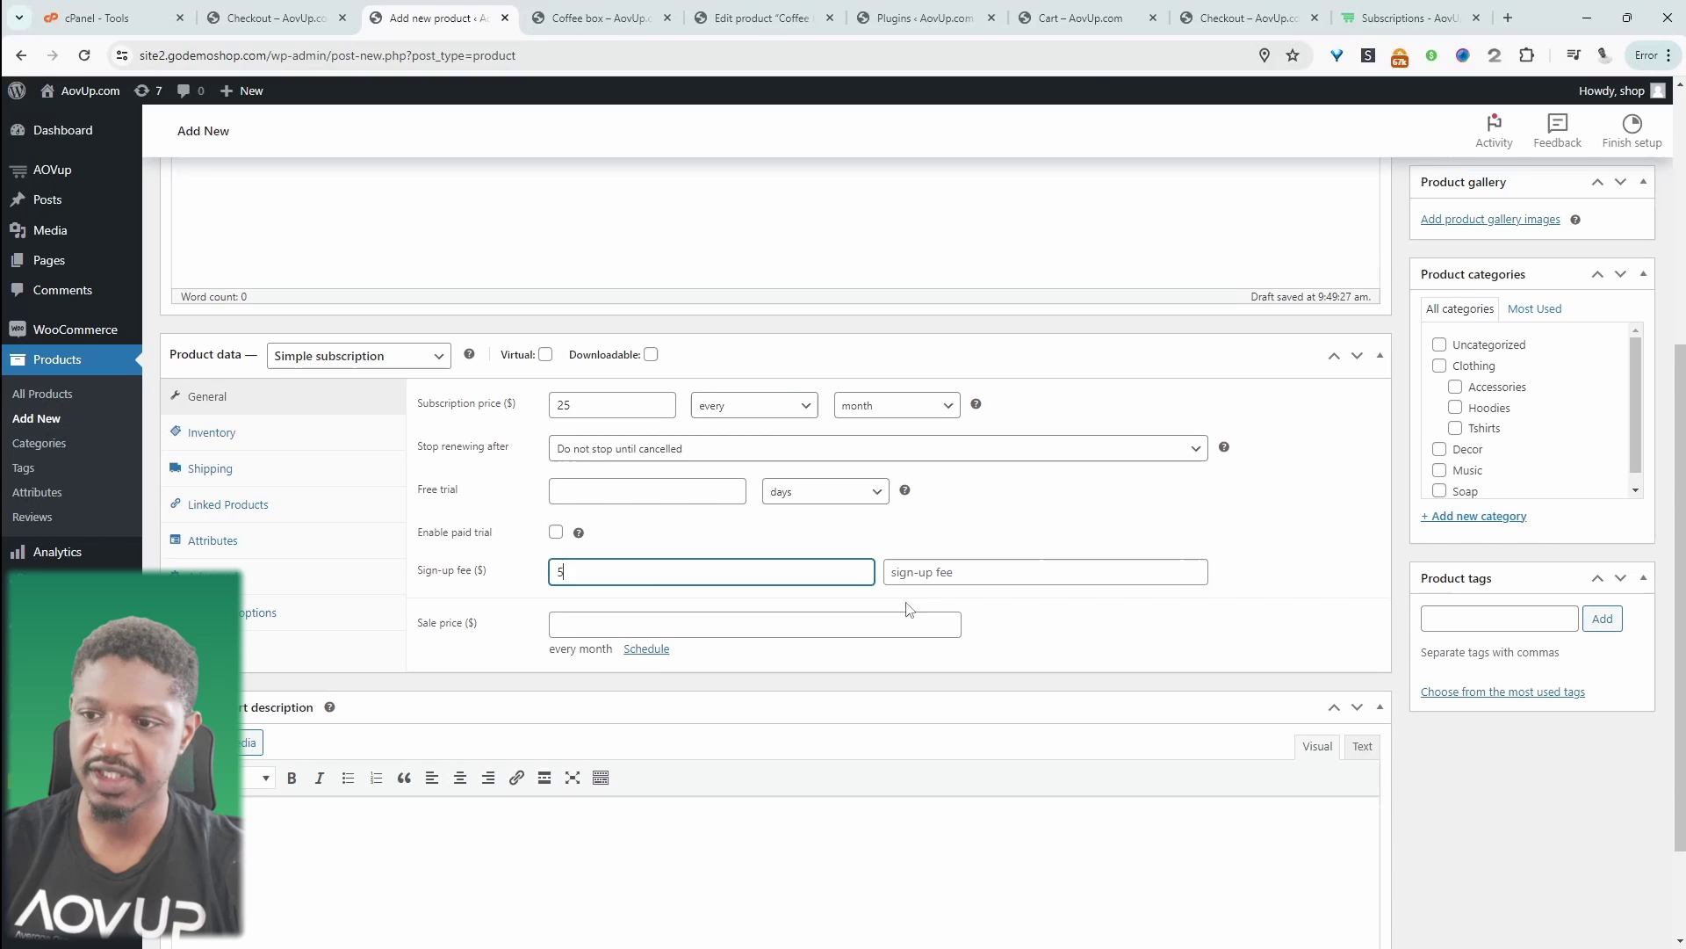
click(925, 573)
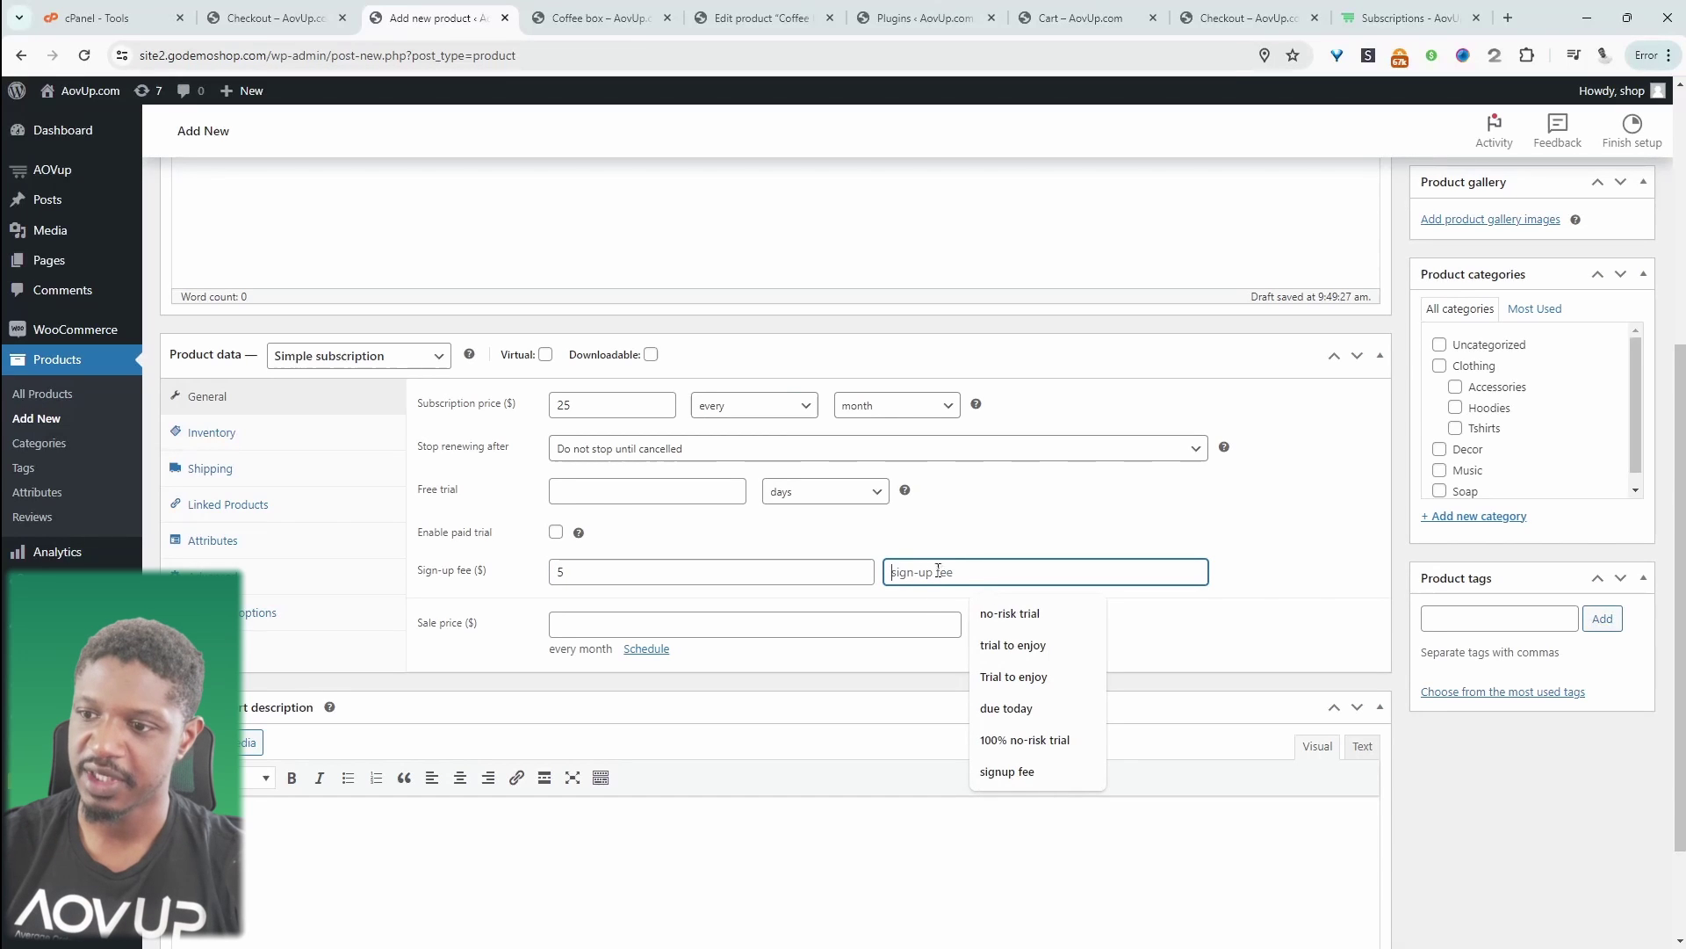
click(1008, 771)
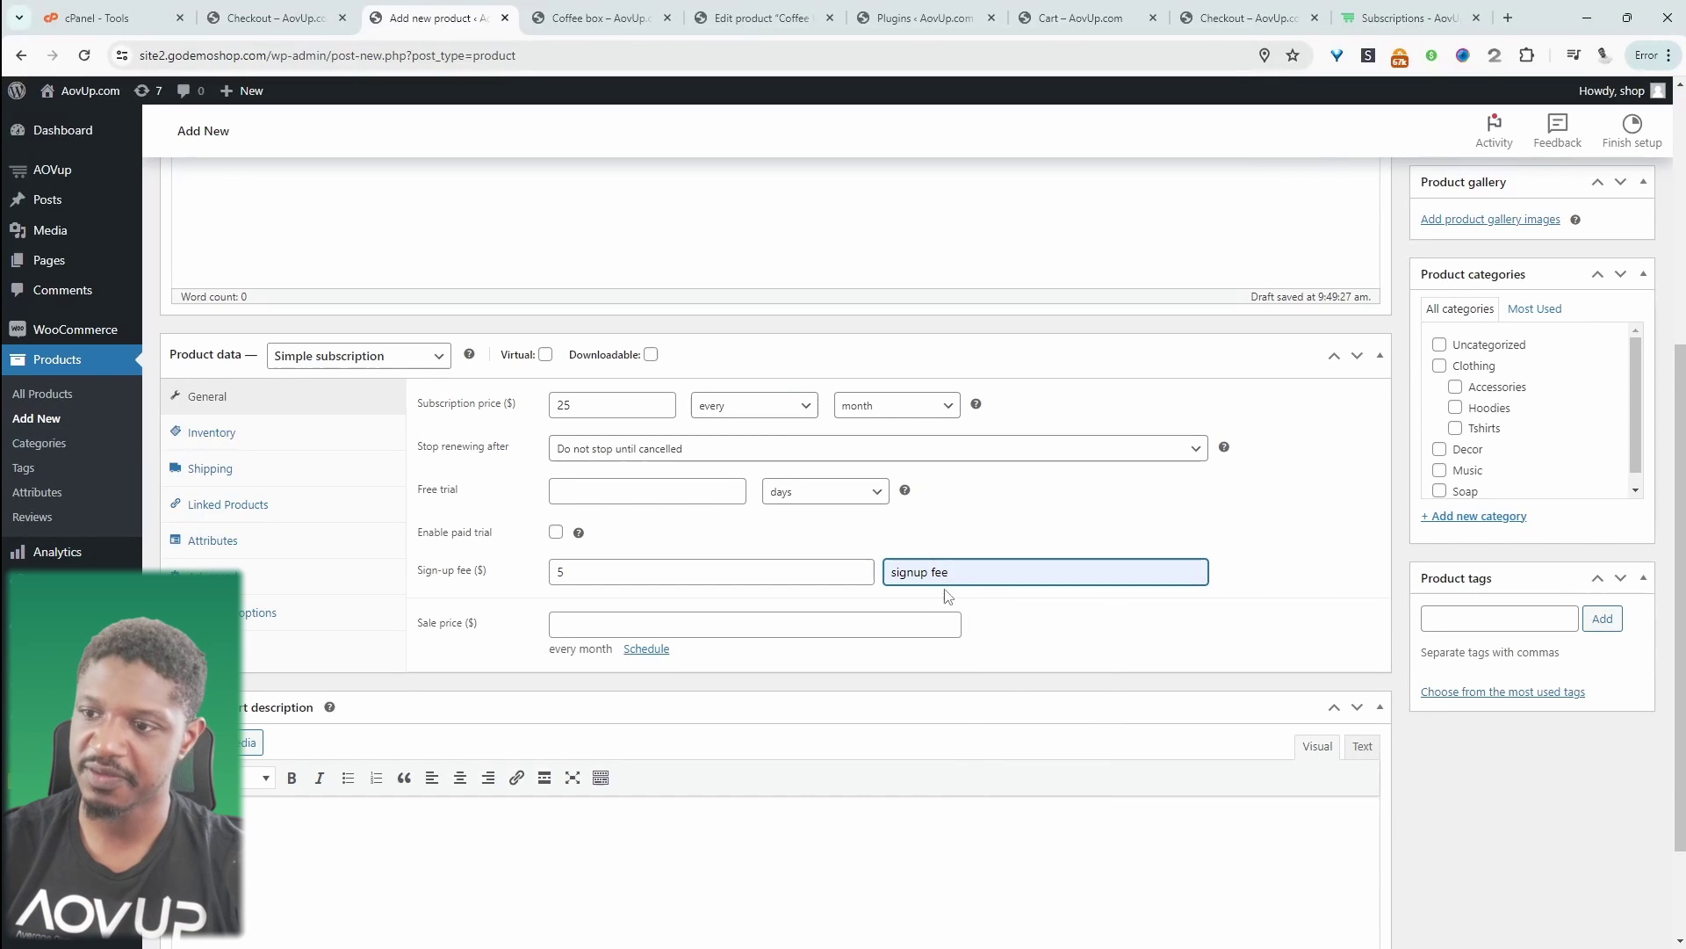
scroll(1057, 689, up, 2)
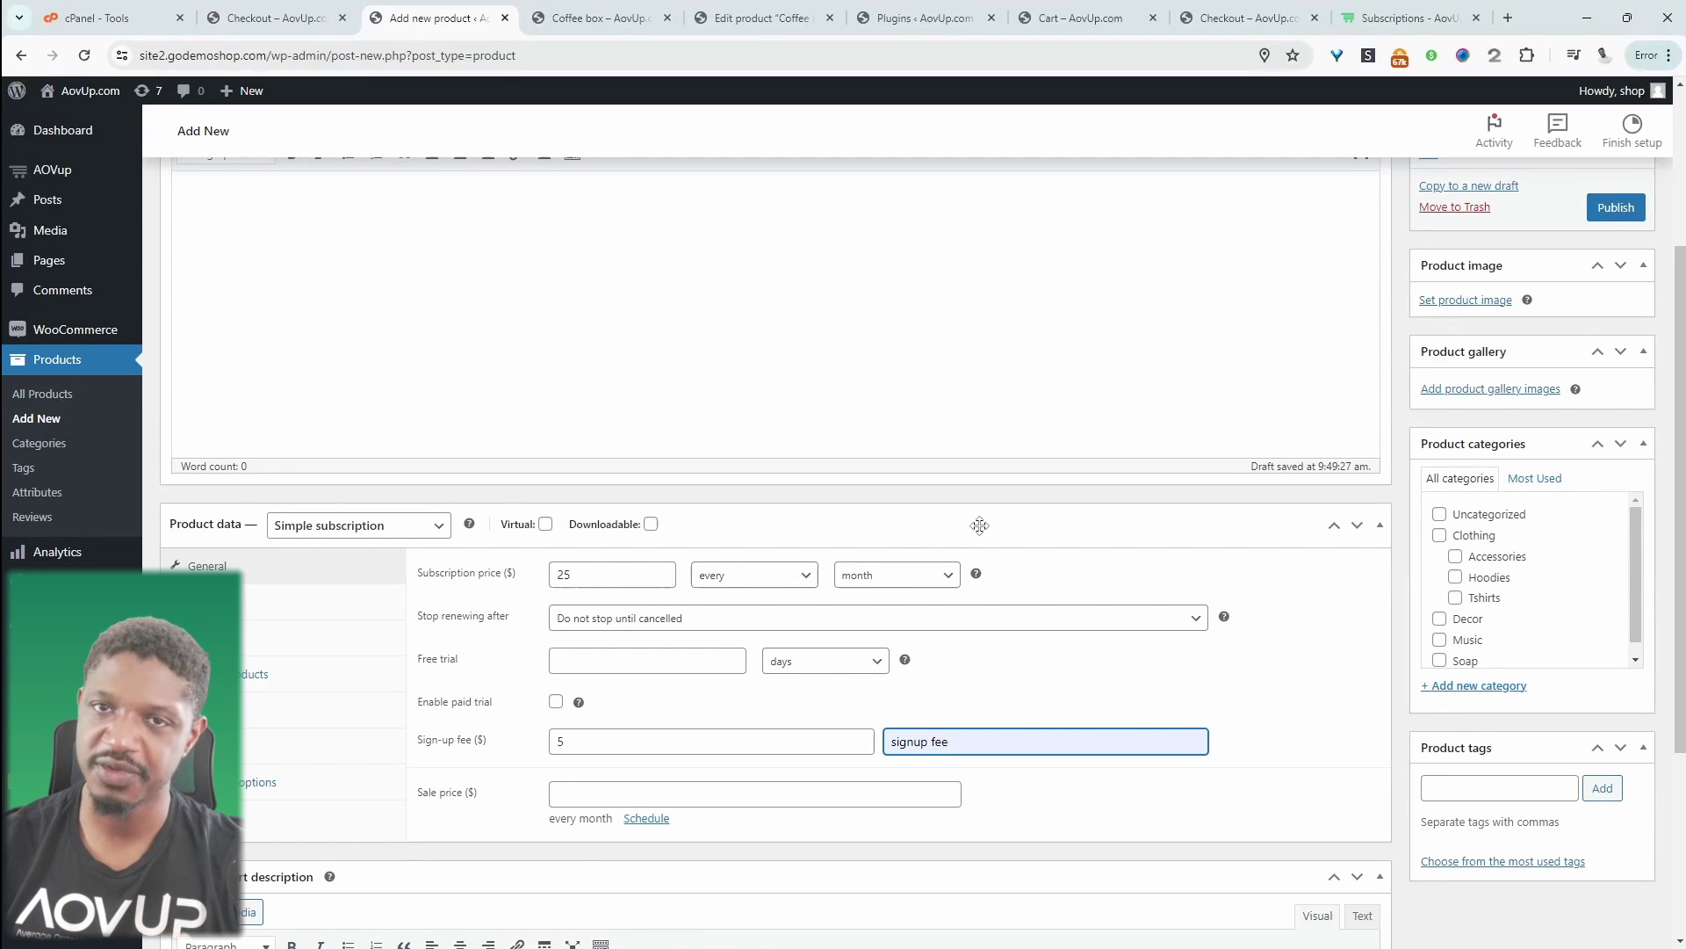
On the Inventory tab, try 'Track stock quantity', leaving stock tracking off and In stock
click(378, 602)
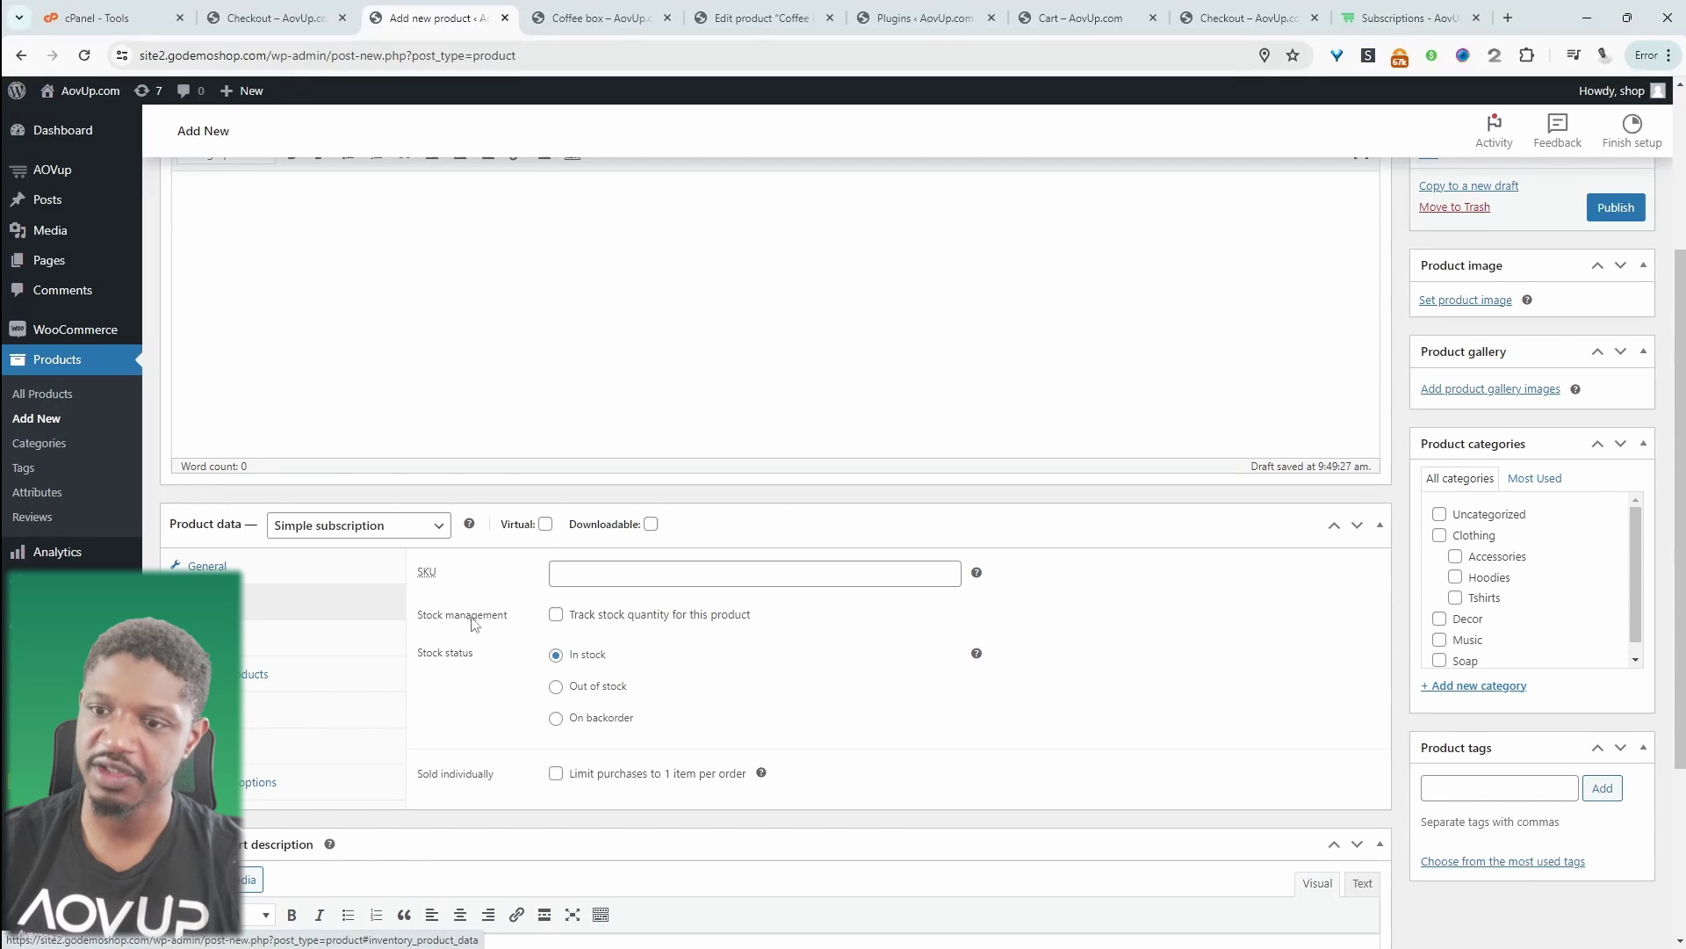
click(556, 615)
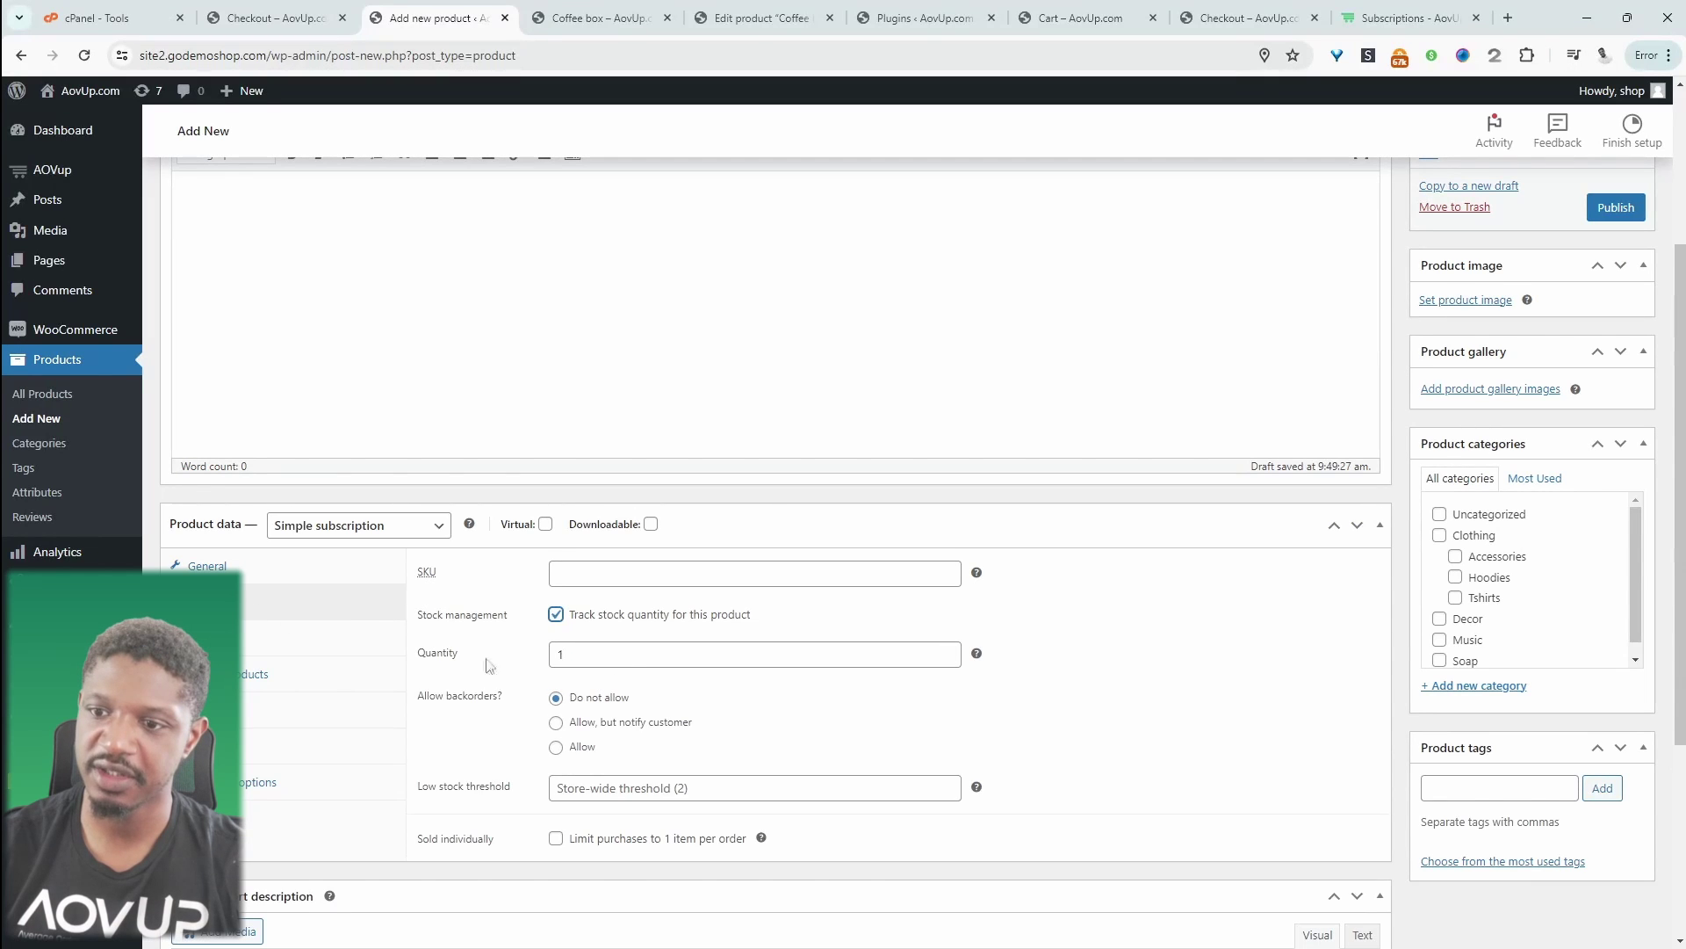
double_click(632, 659)
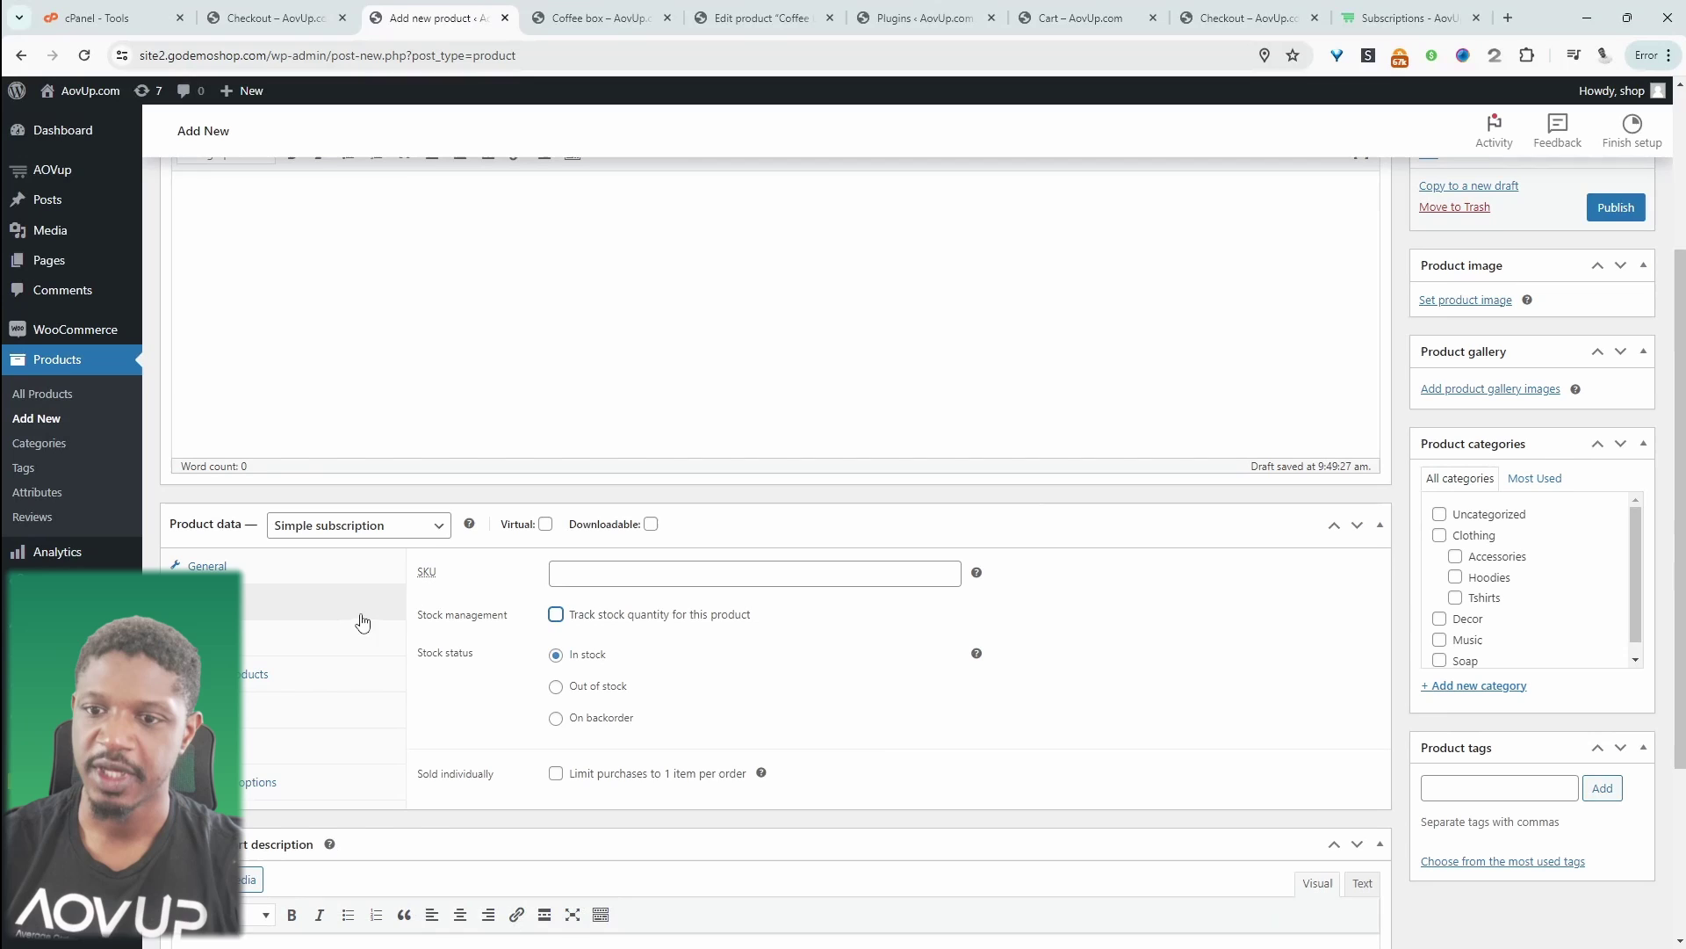
Mark the Coffee box subscription as virtual and downloadable
click(256, 576)
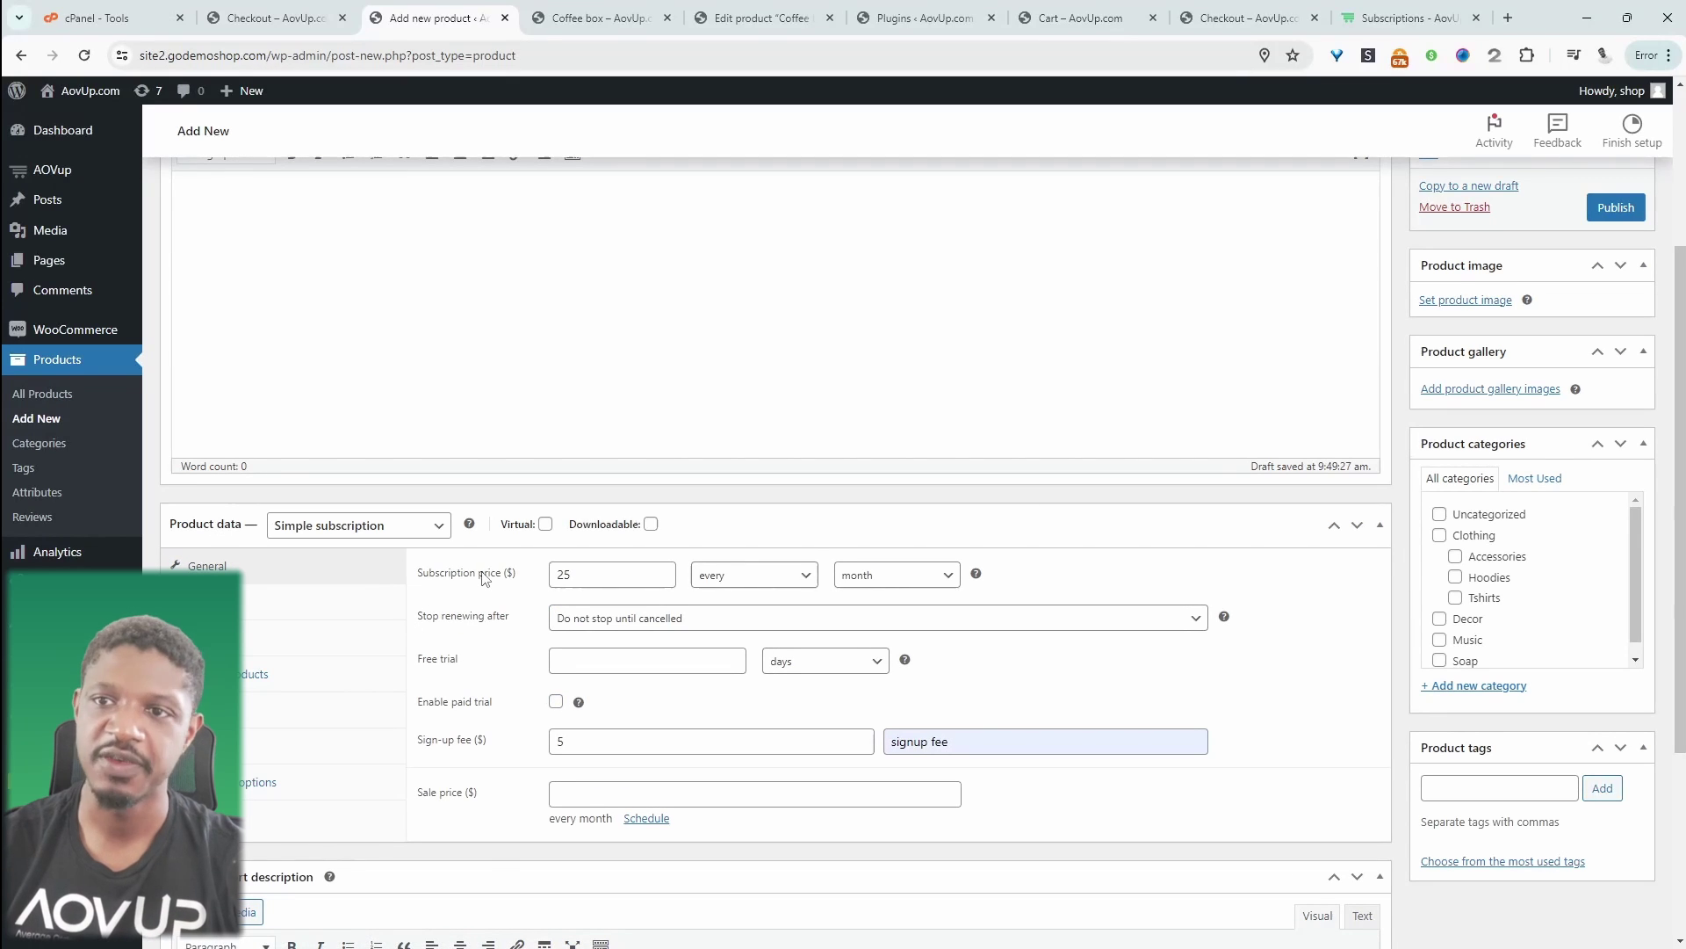
click(546, 523)
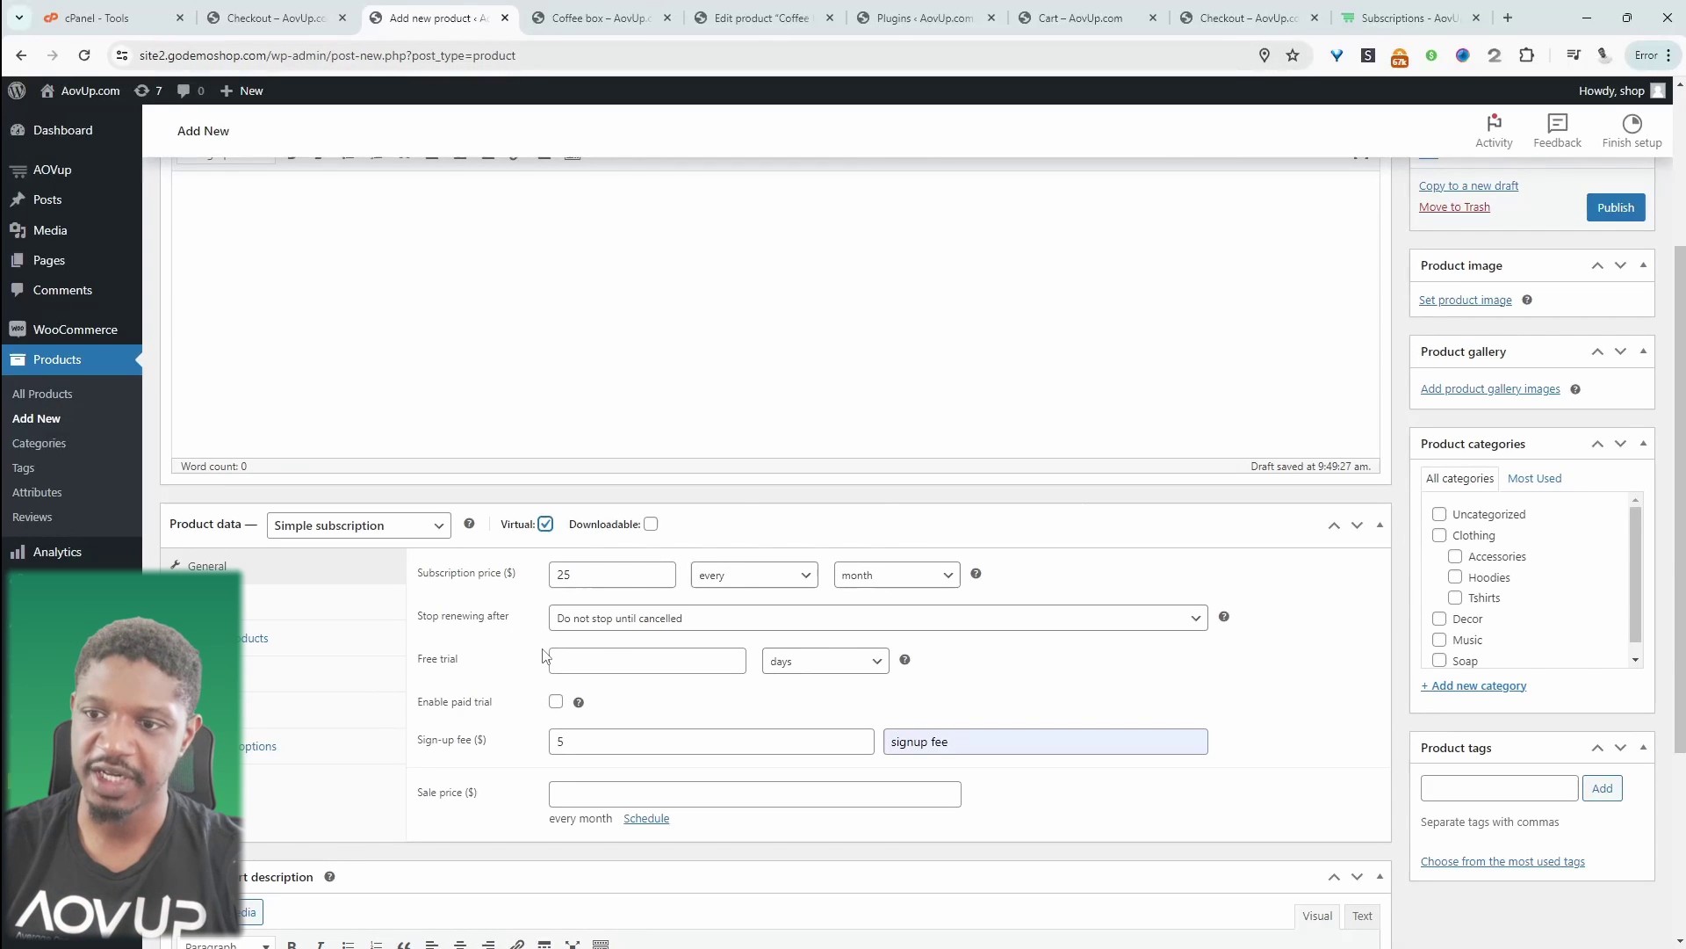
click(651, 523)
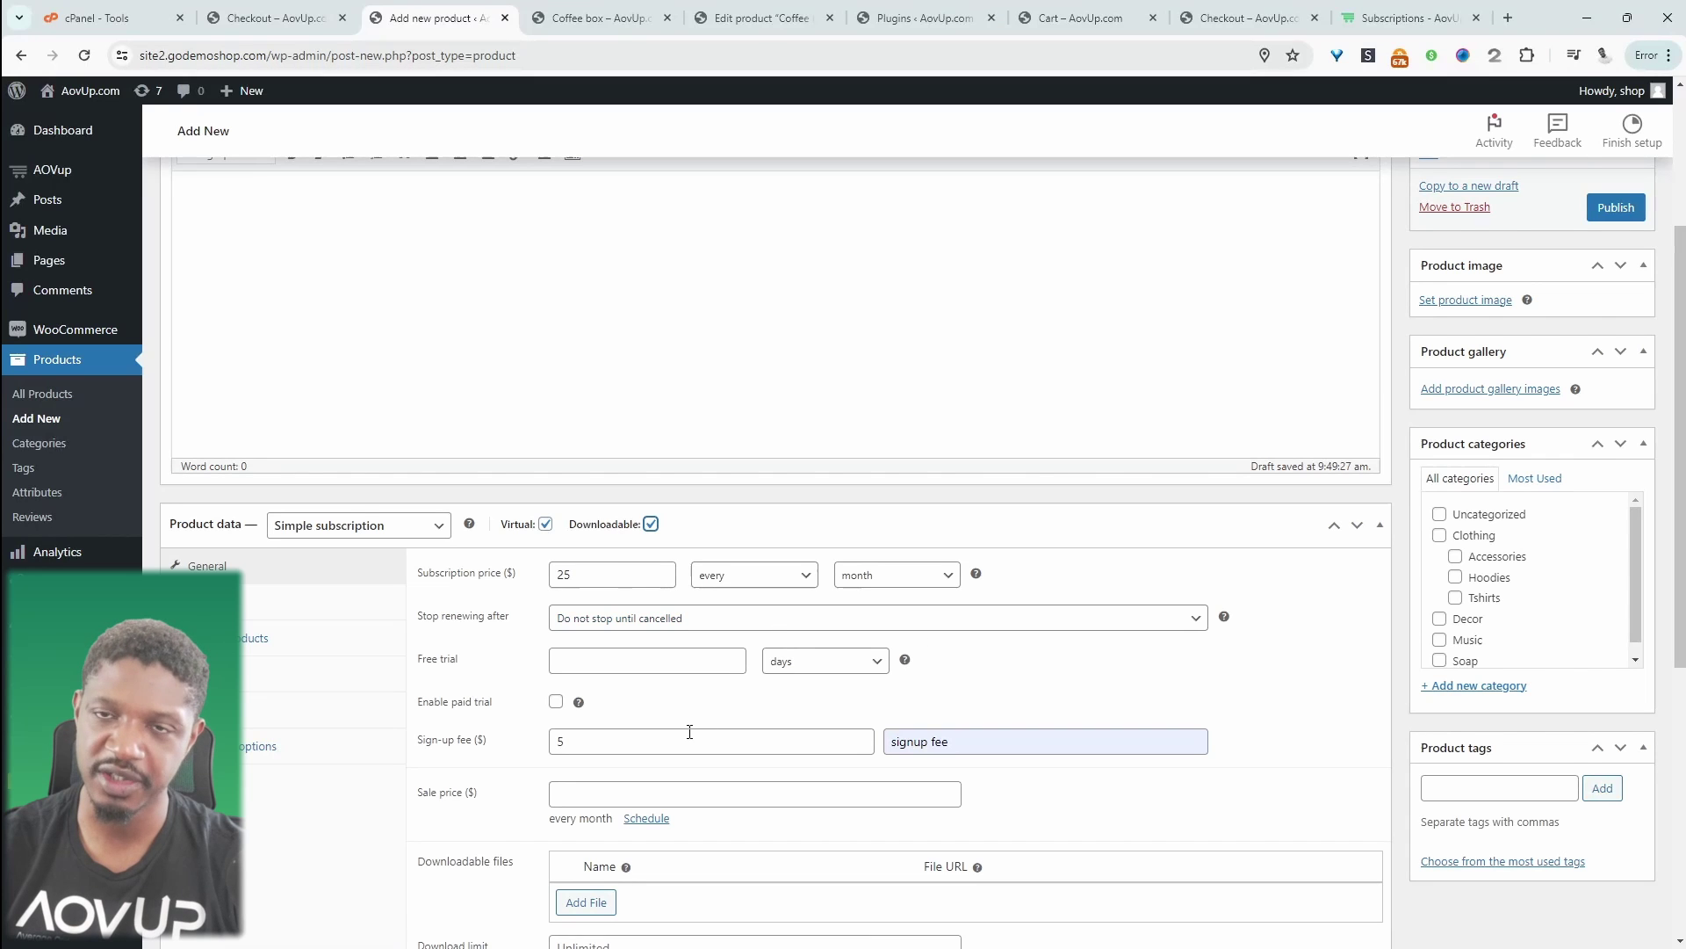
scroll(689, 731, down, 3)
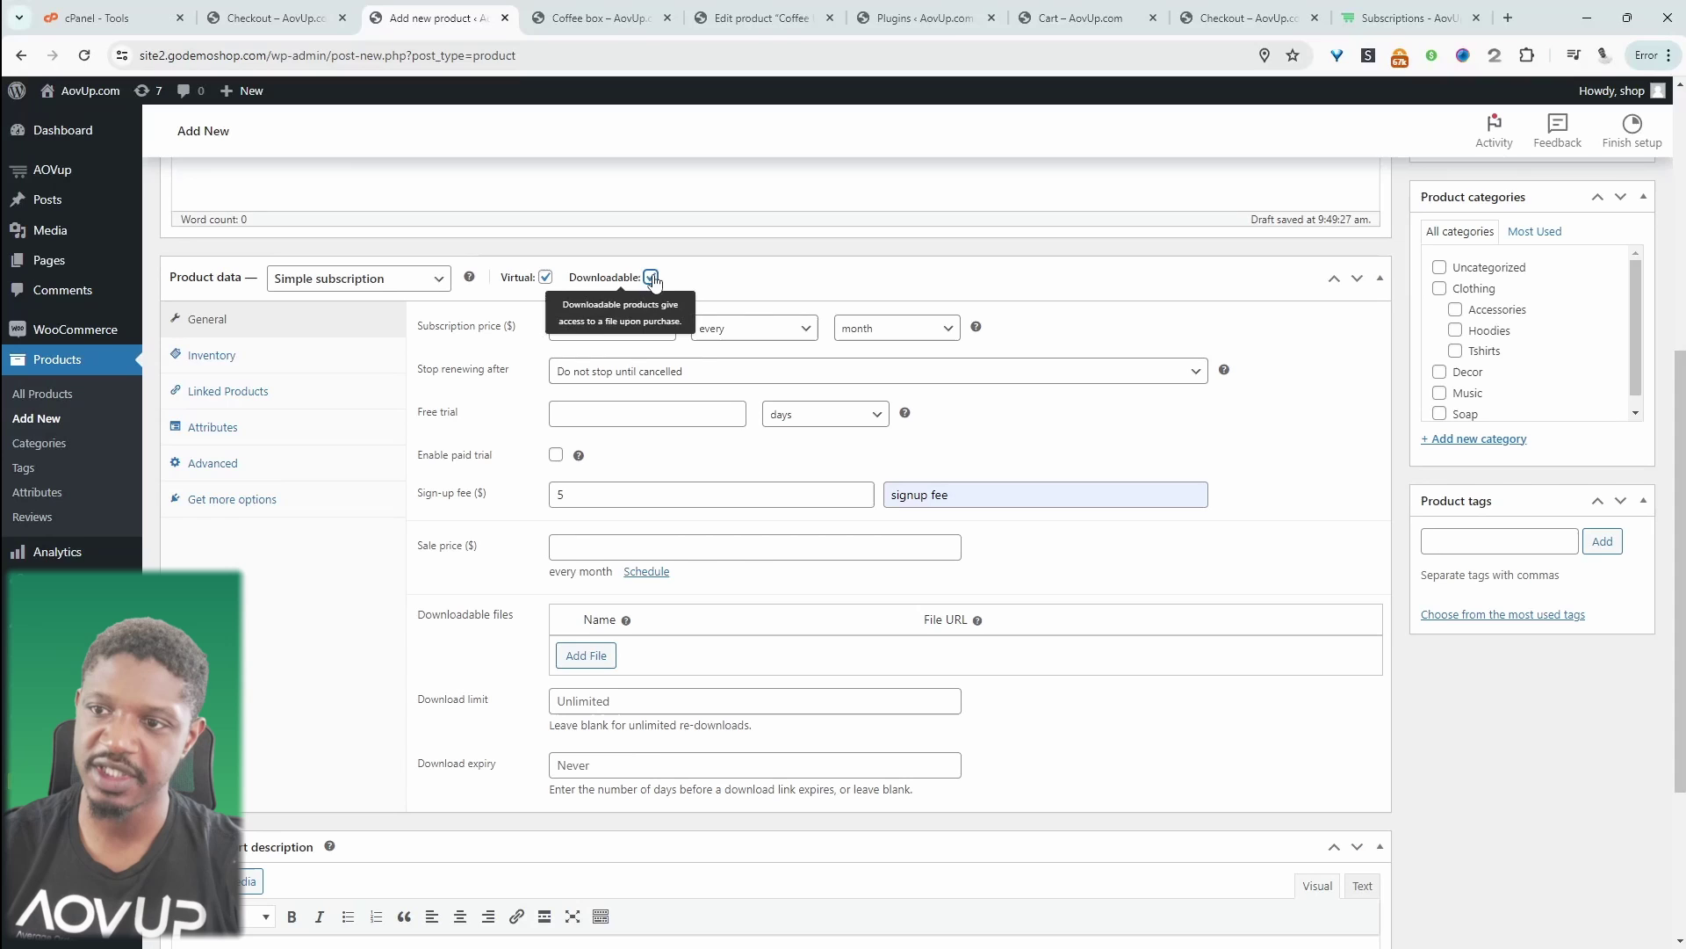
Add a download file named 'Case study download' with a download limit of 3
click(585, 657)
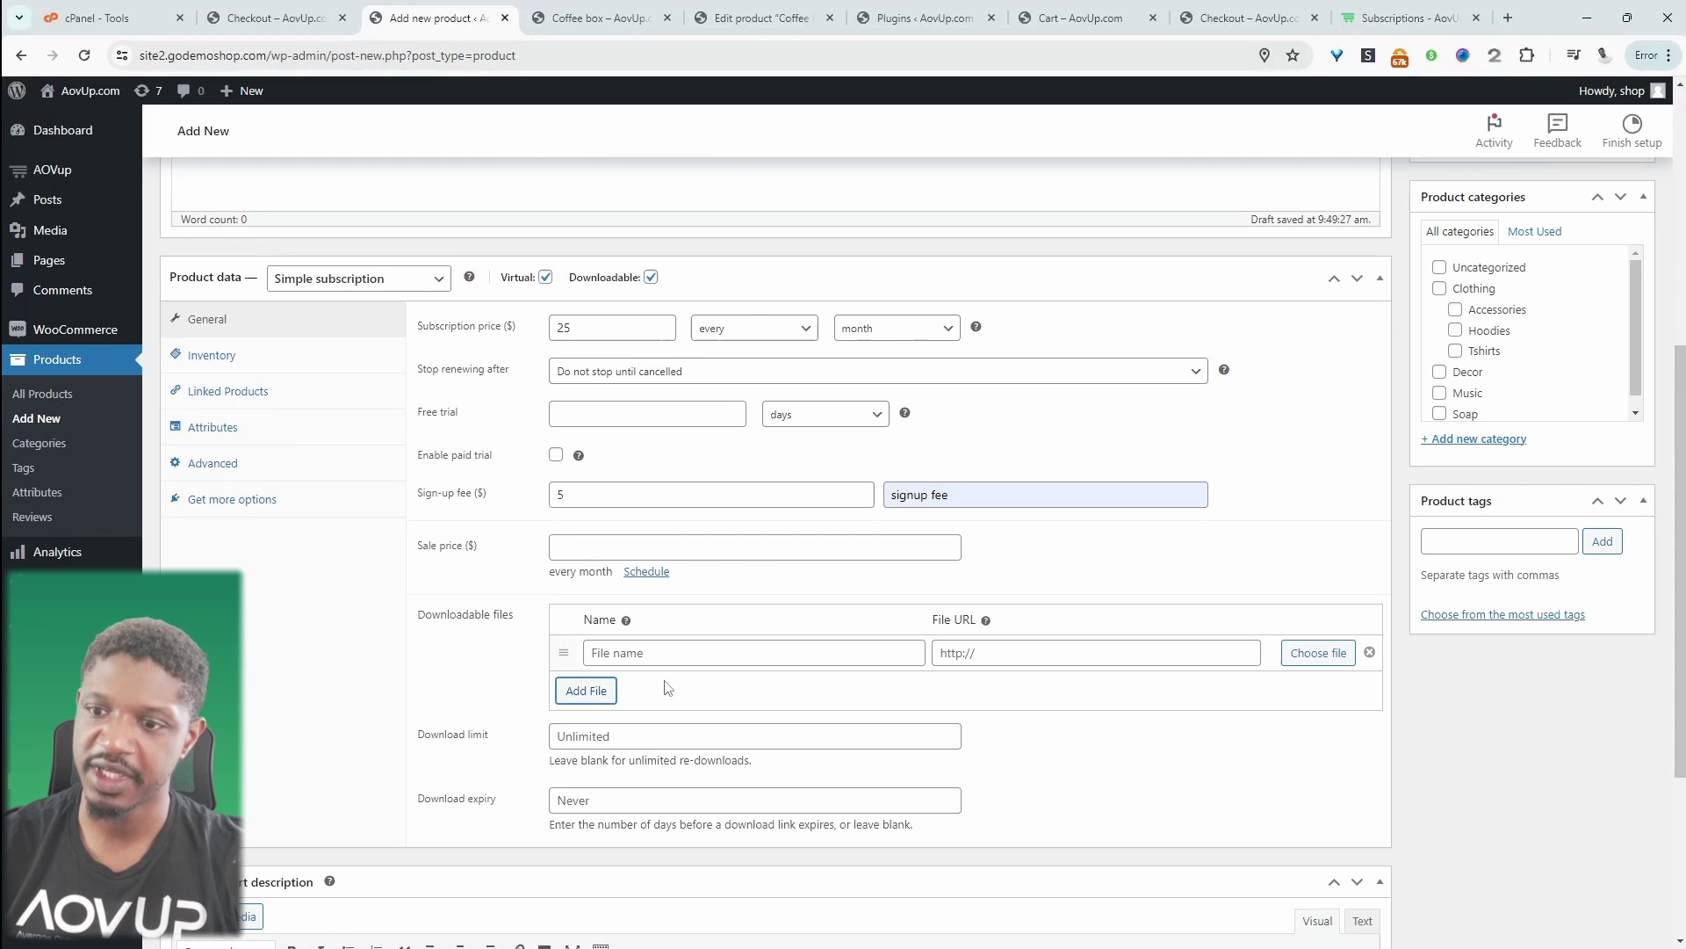
click(702, 653)
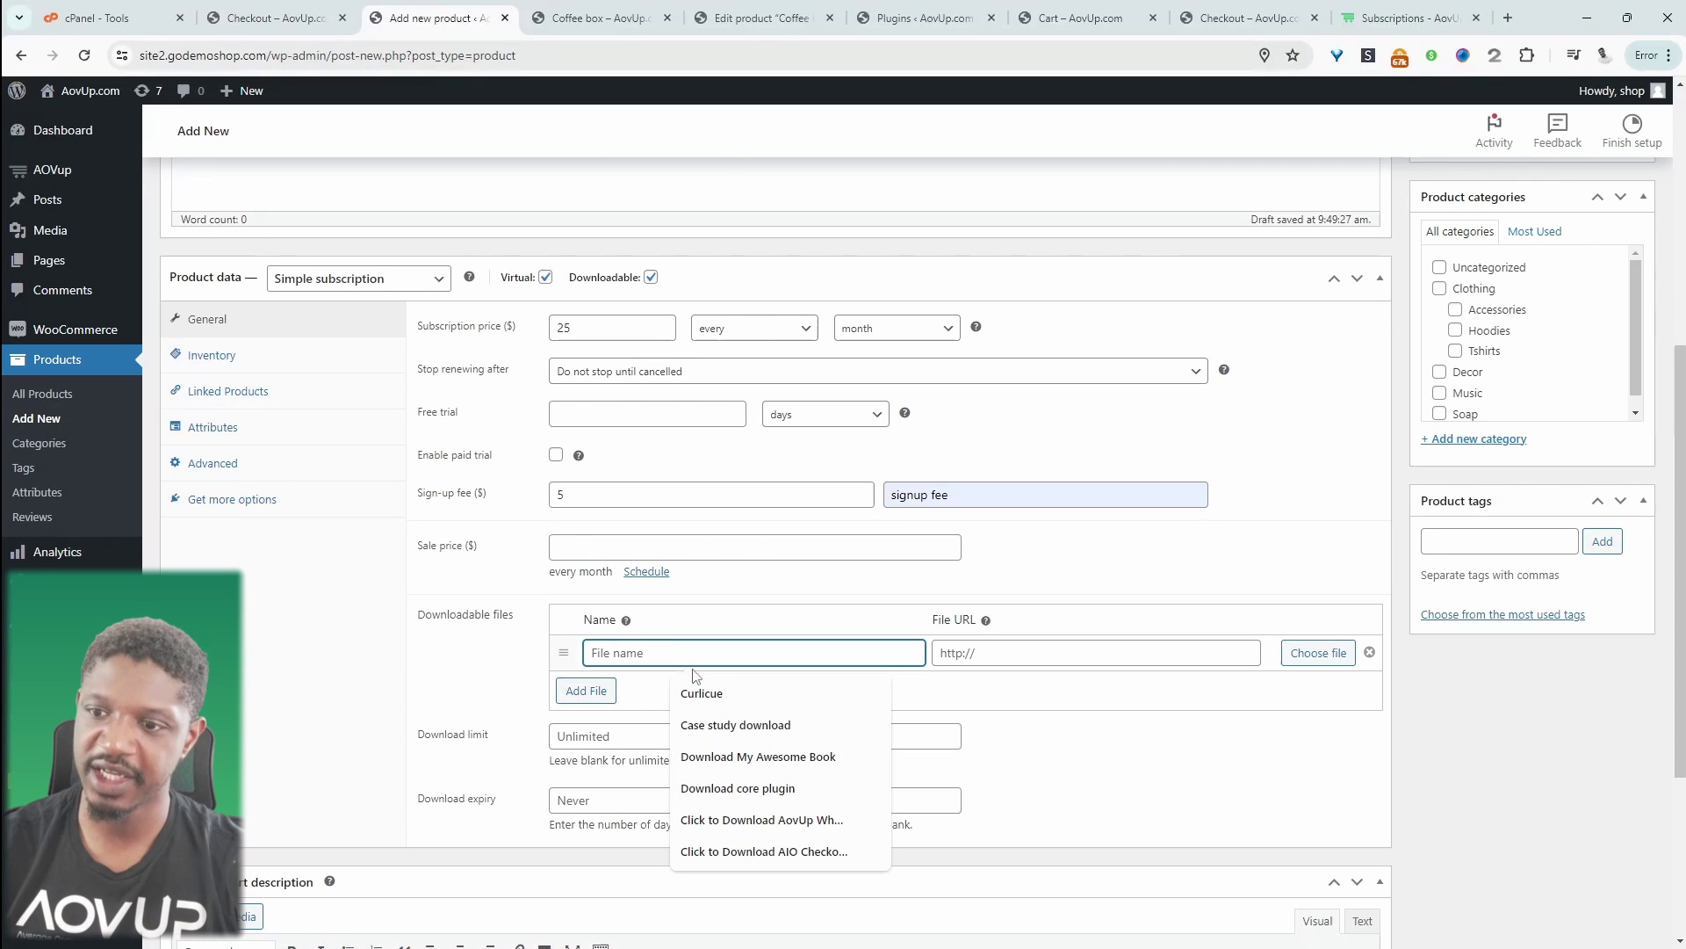
click(747, 724)
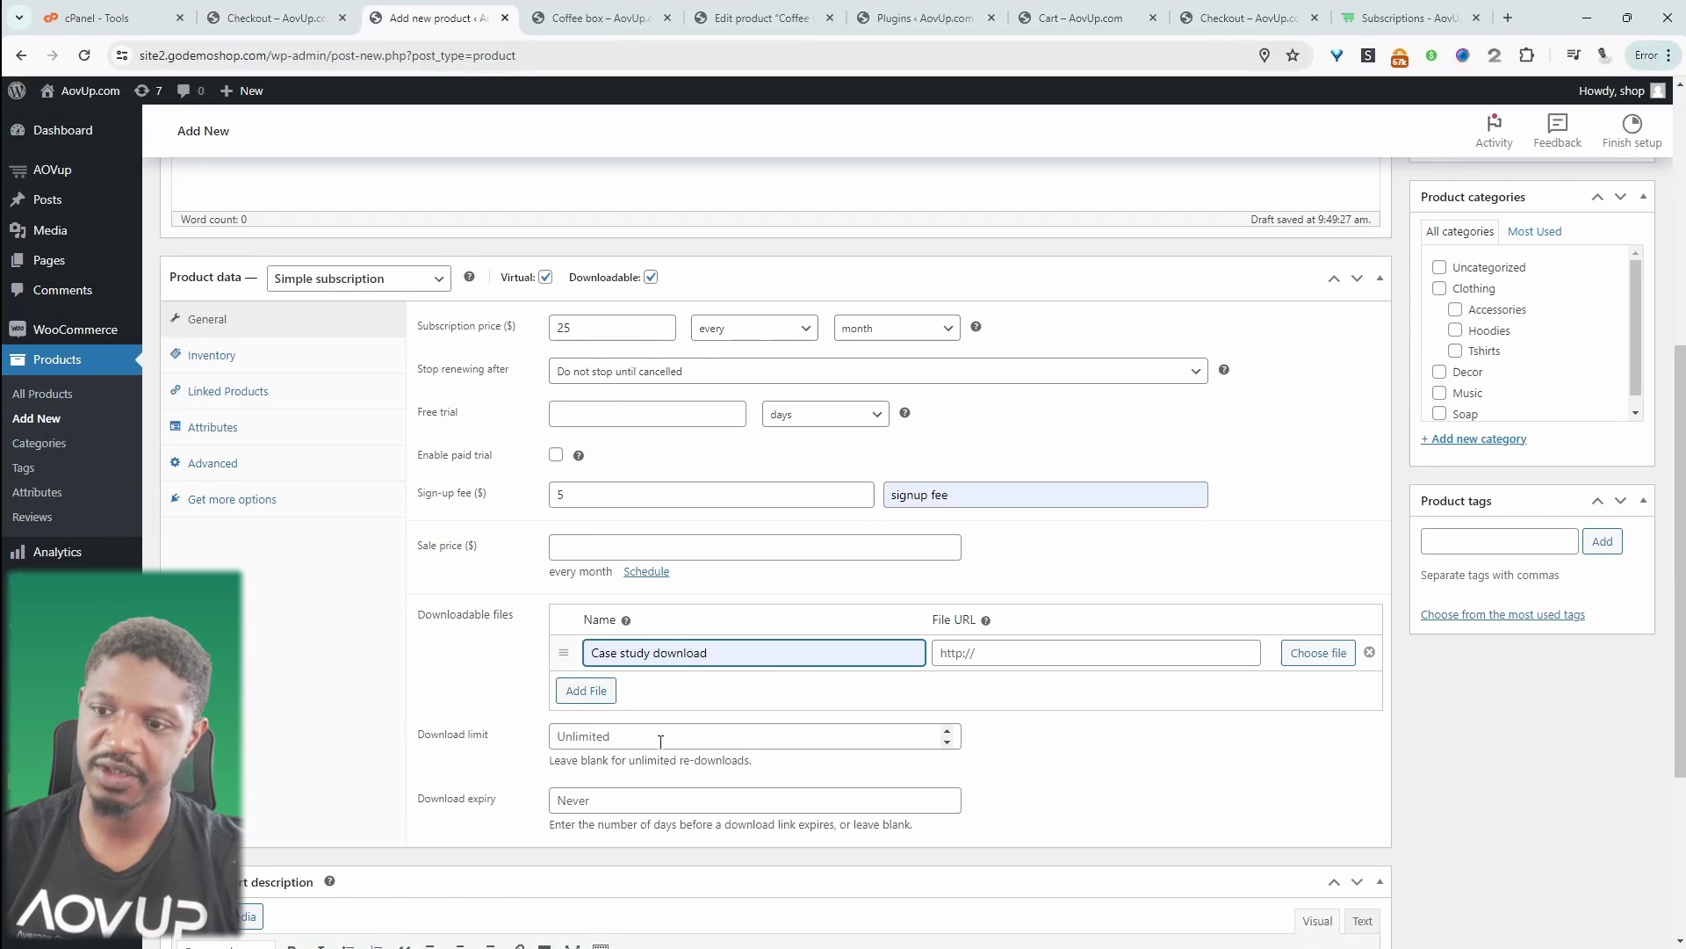
click(564, 731)
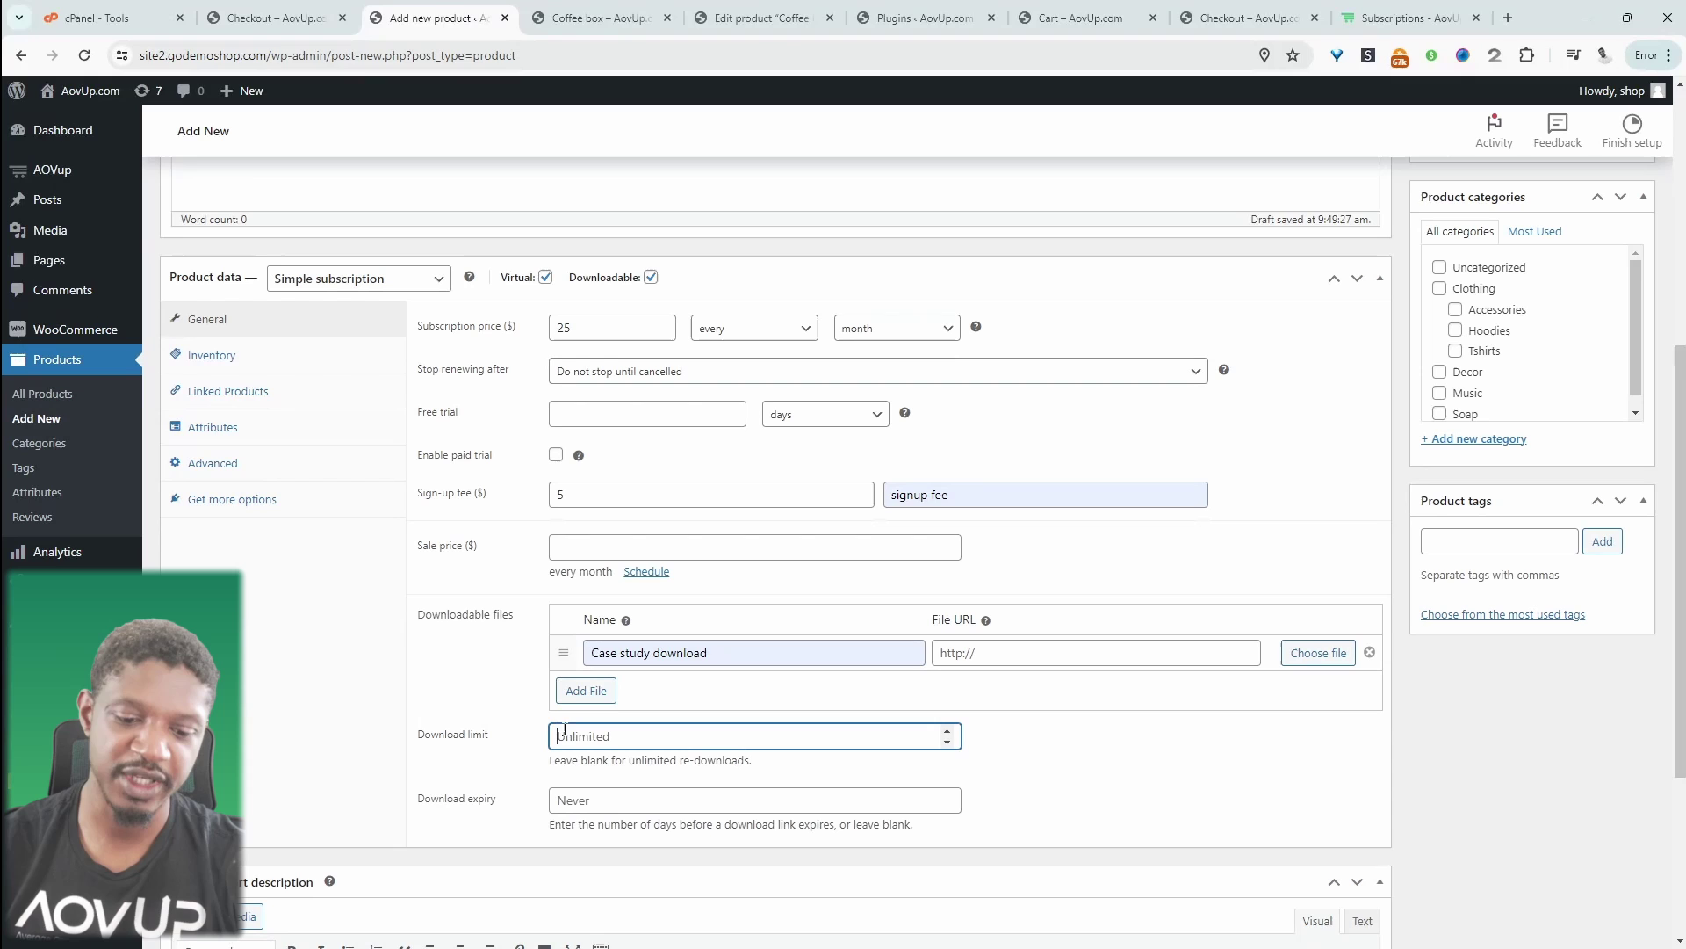
text(3)
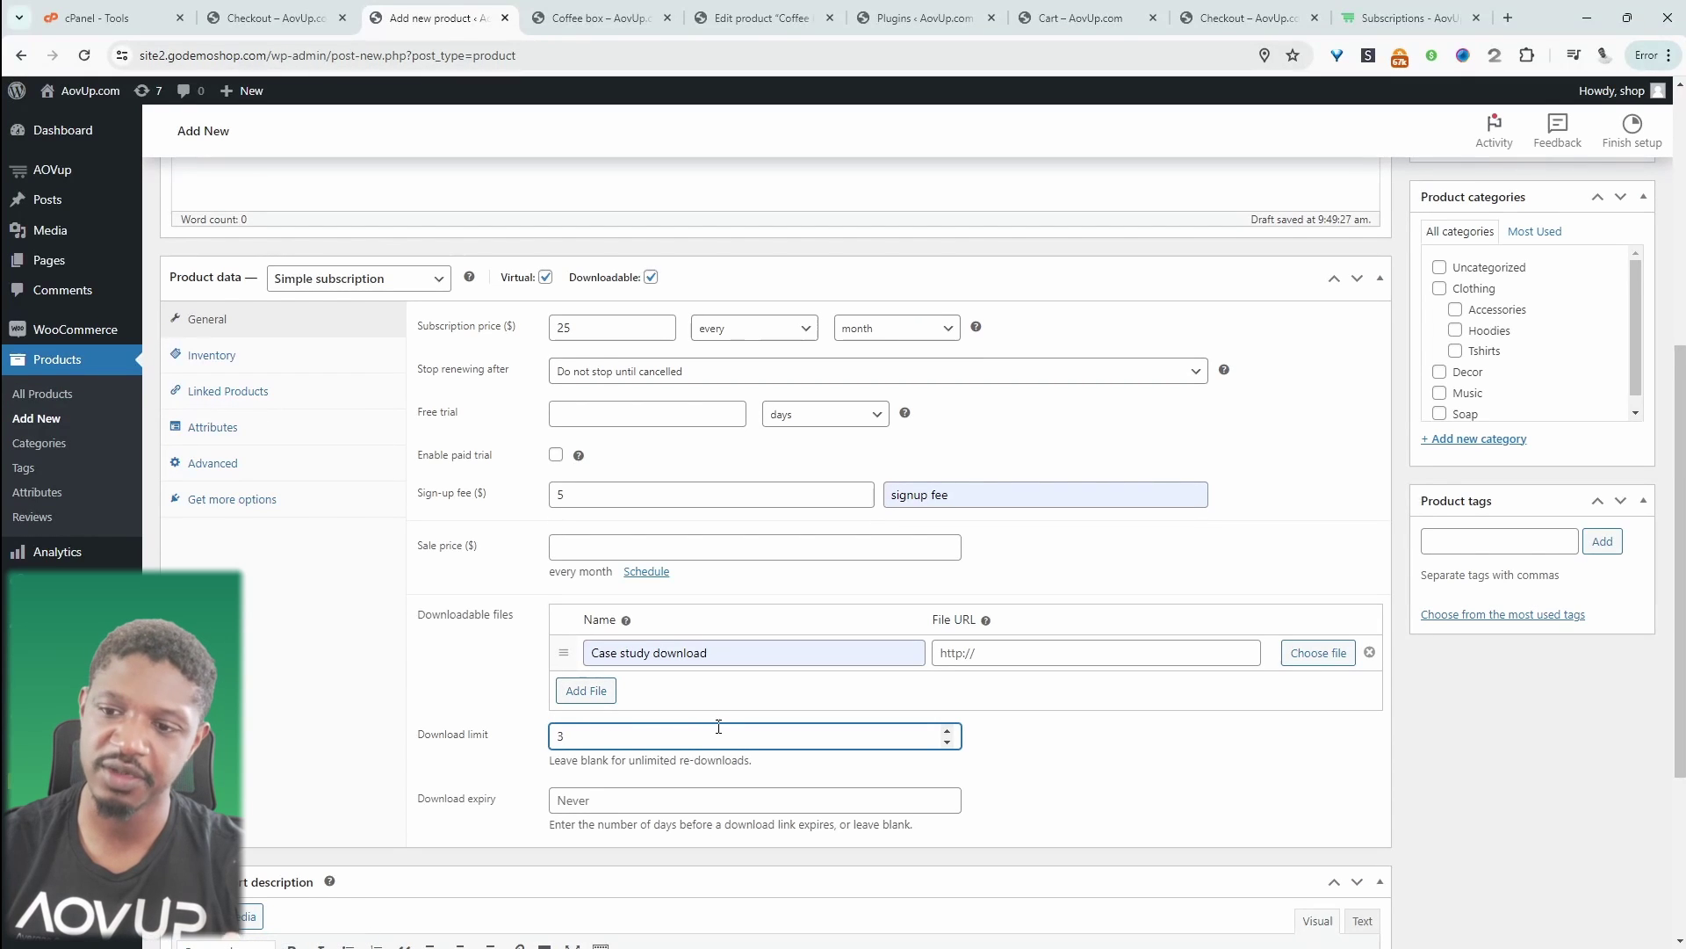
click(650, 799)
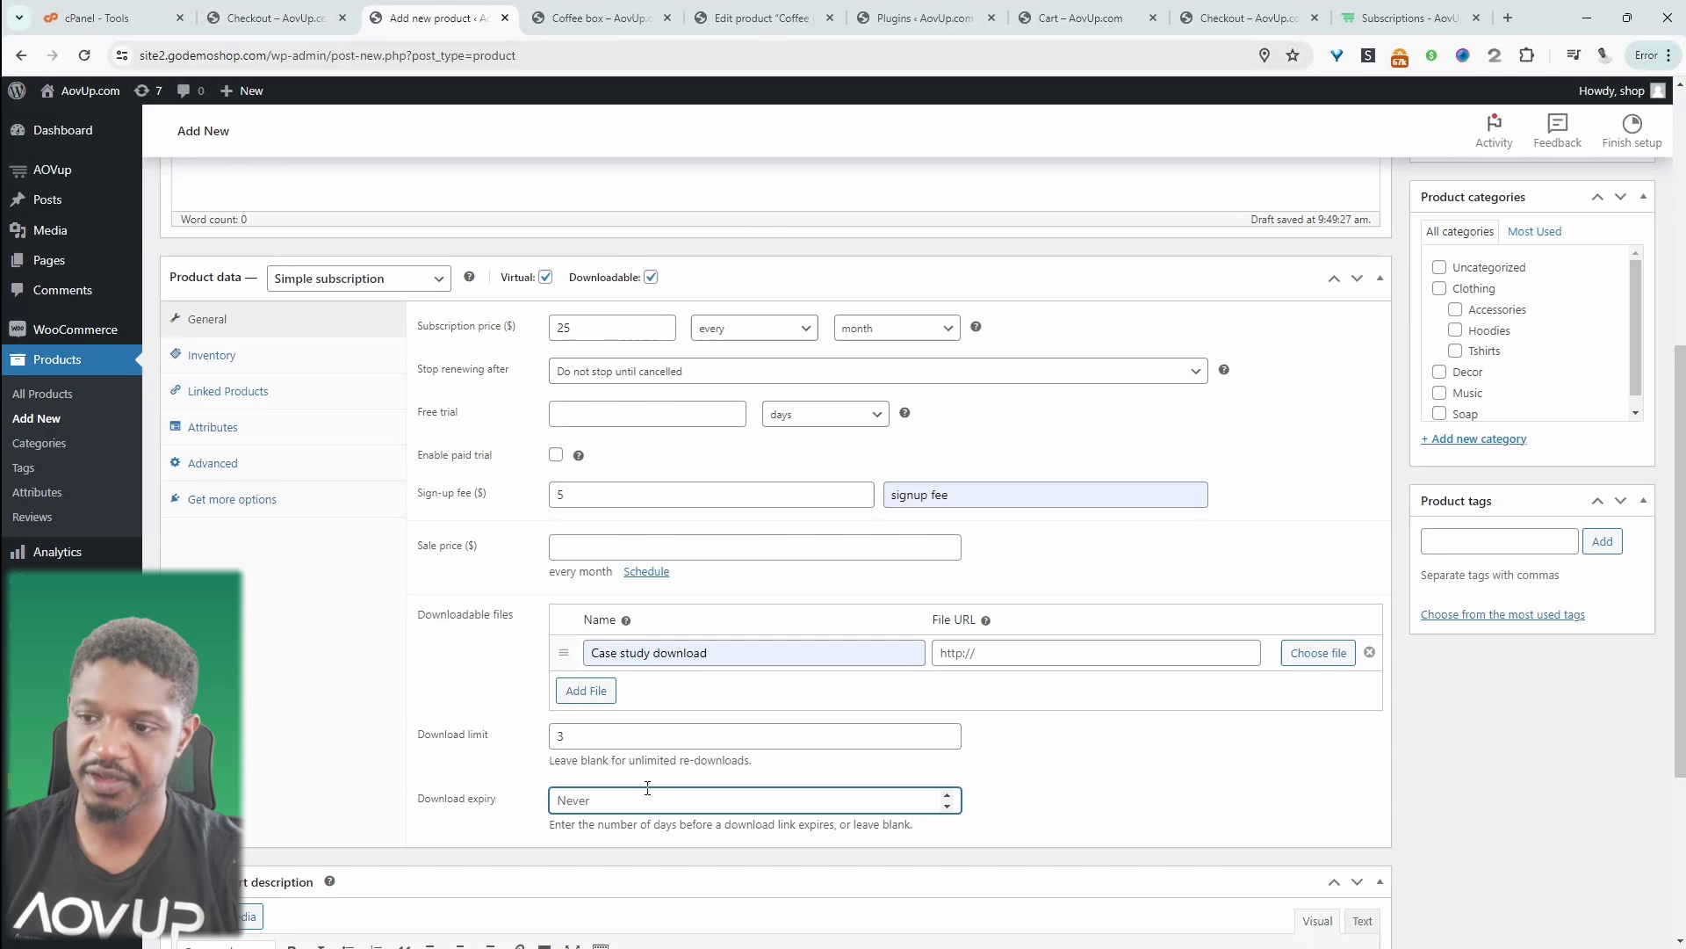
scroll(648, 788, up, 1)
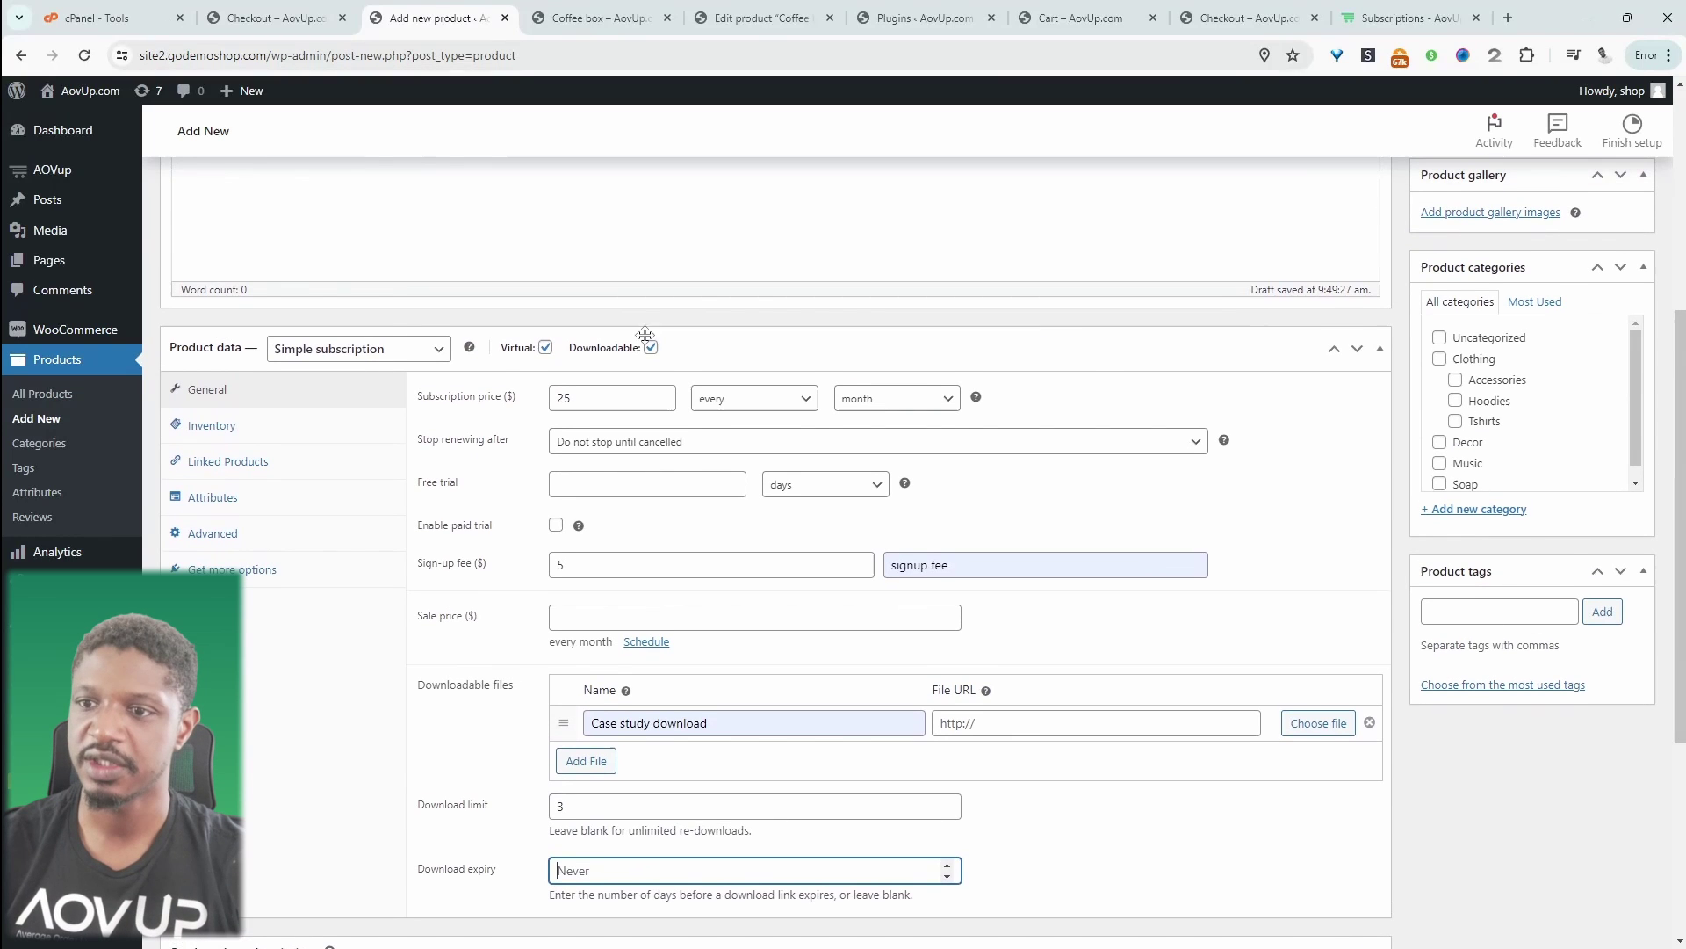
Untick Downloadable and Virtual and publish the Coffee box subscription
click(636, 351)
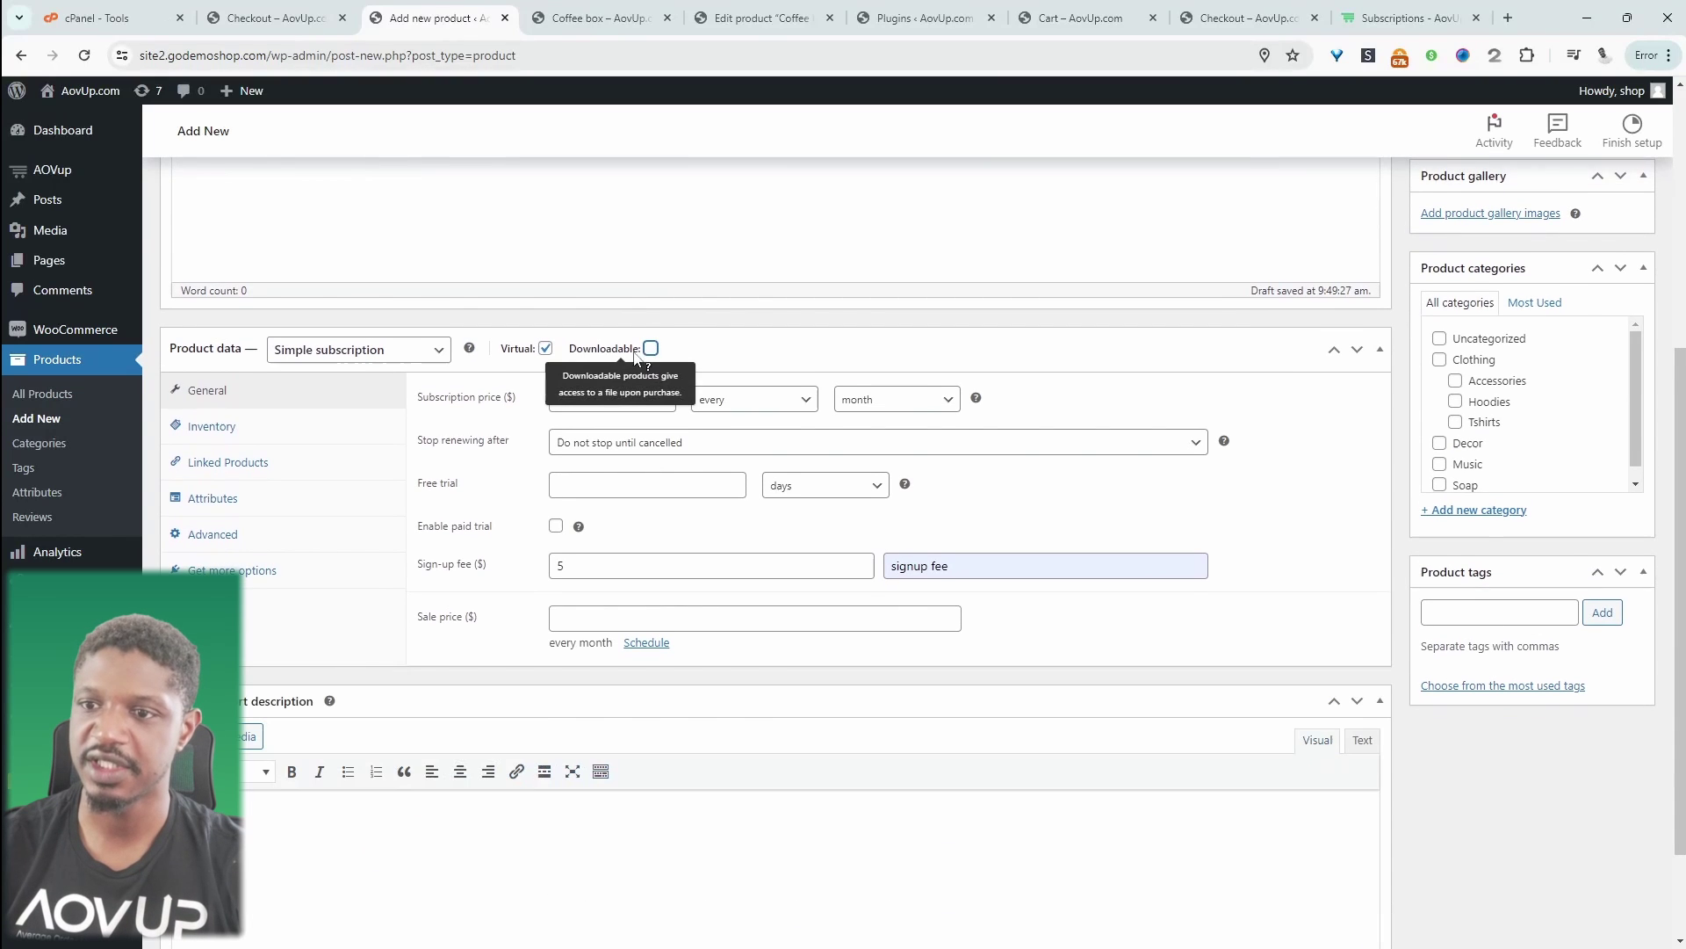
click(545, 348)
scroll(1151, 655, up, 2)
scroll(1155, 650, up, 2)
click(1616, 365)
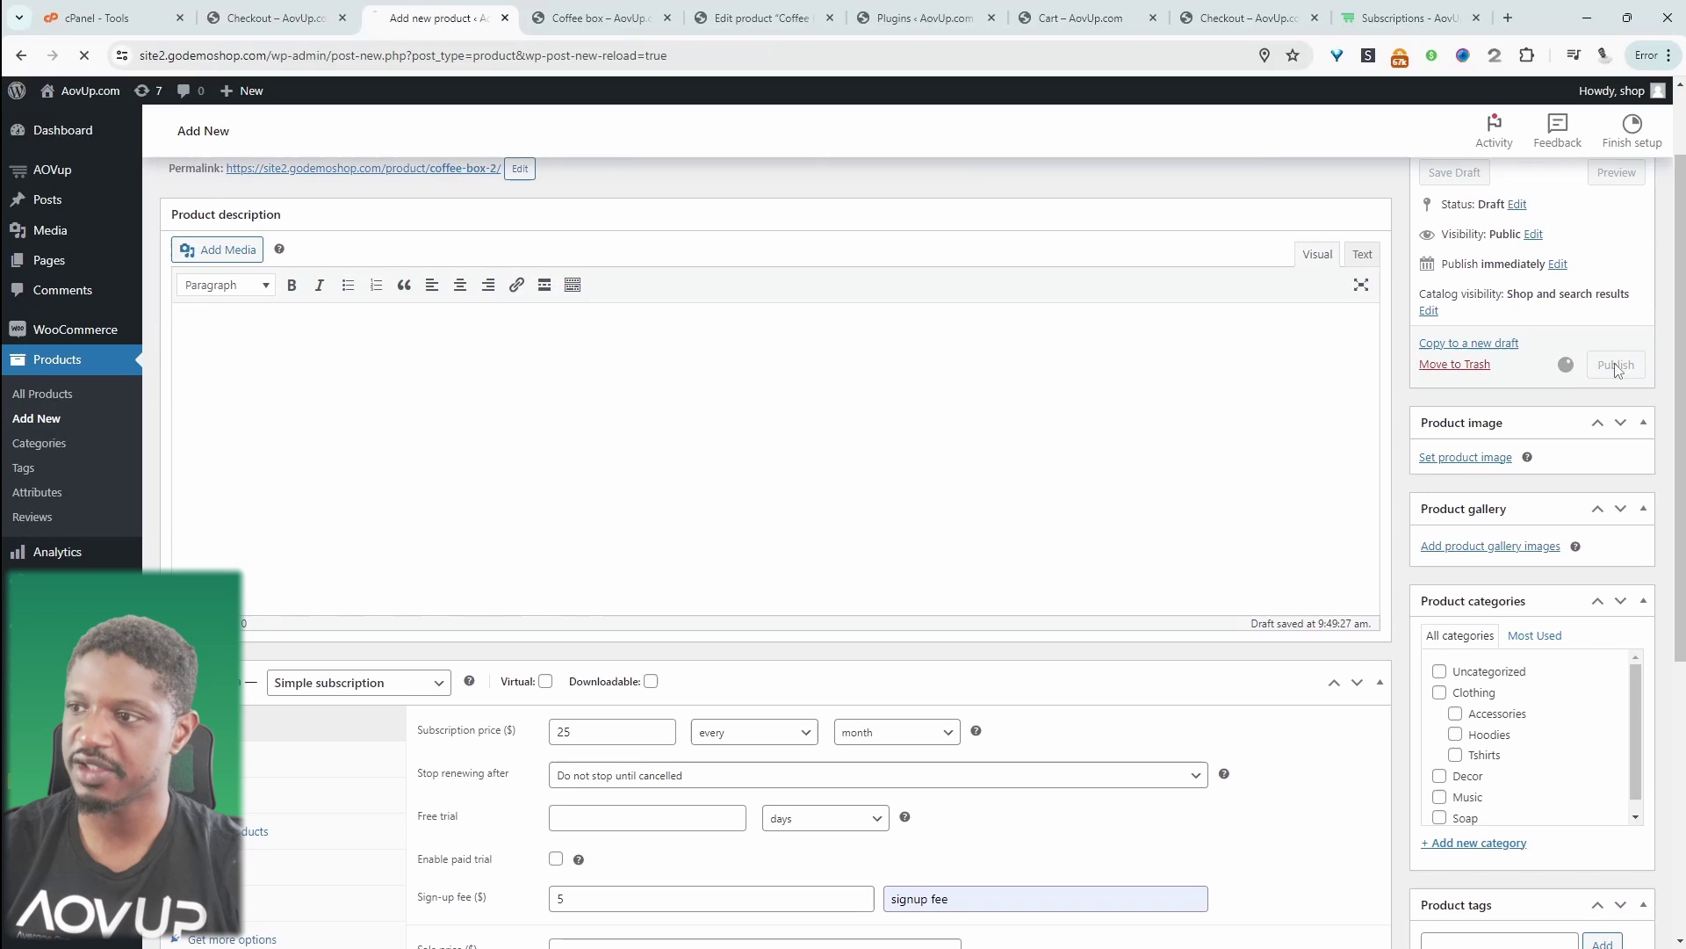
View the product on the storefront, showing $25.00 / month and a $5.00 signup fee
click(318, 91)
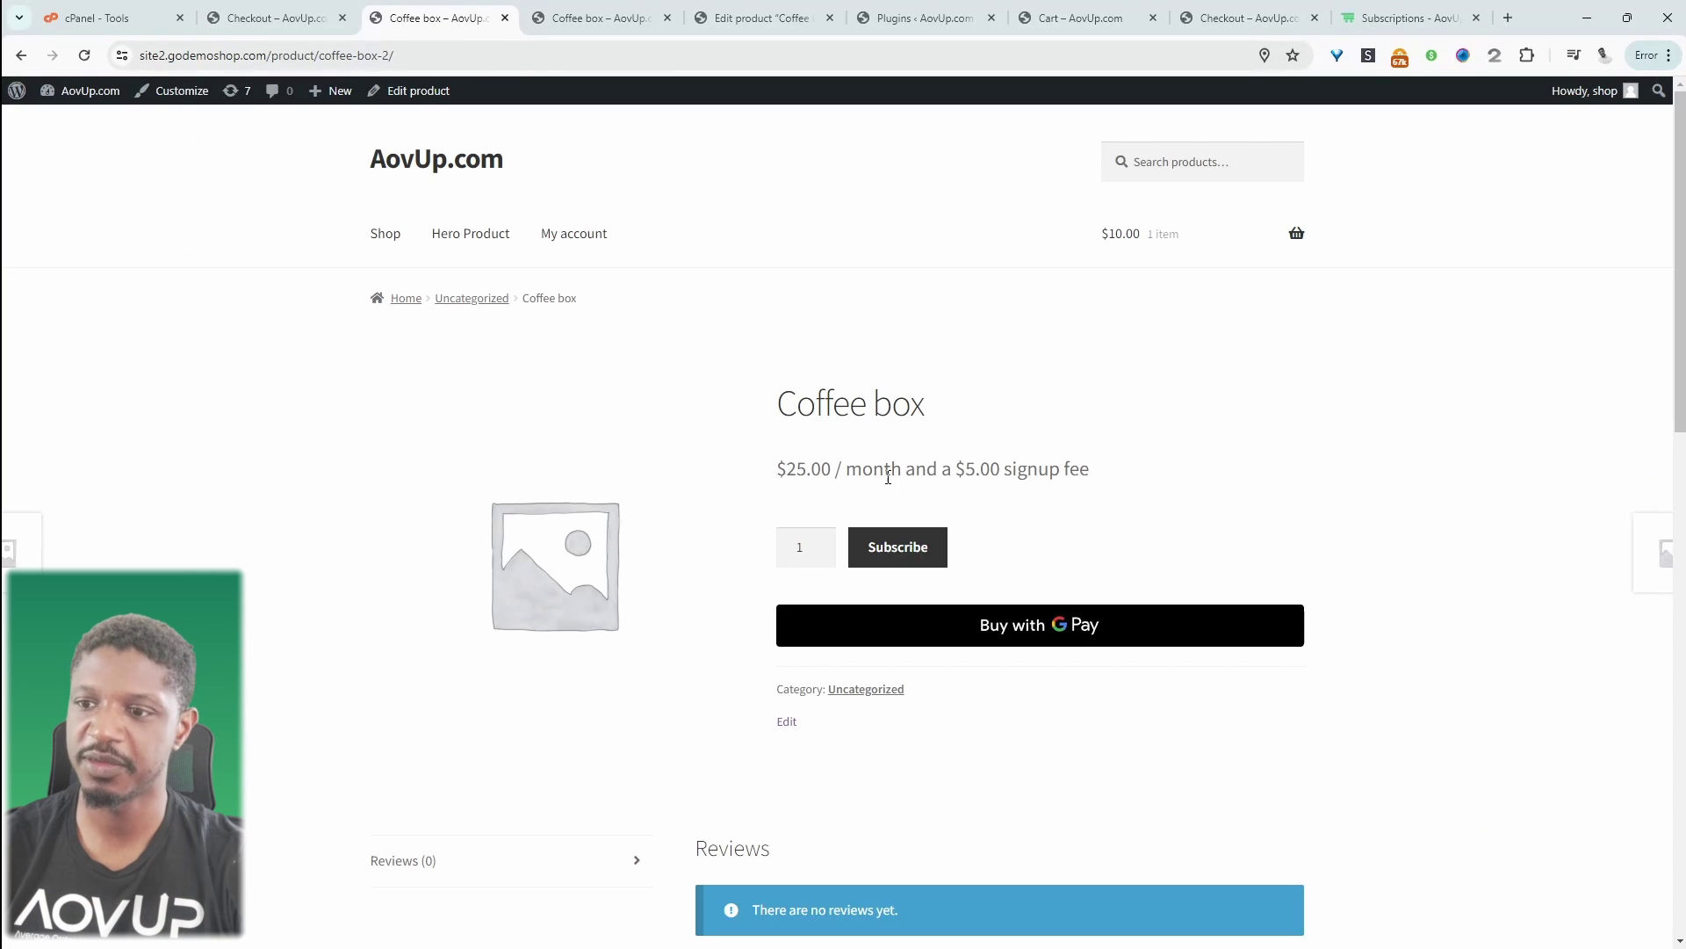
drag(790, 474, 1089, 470)
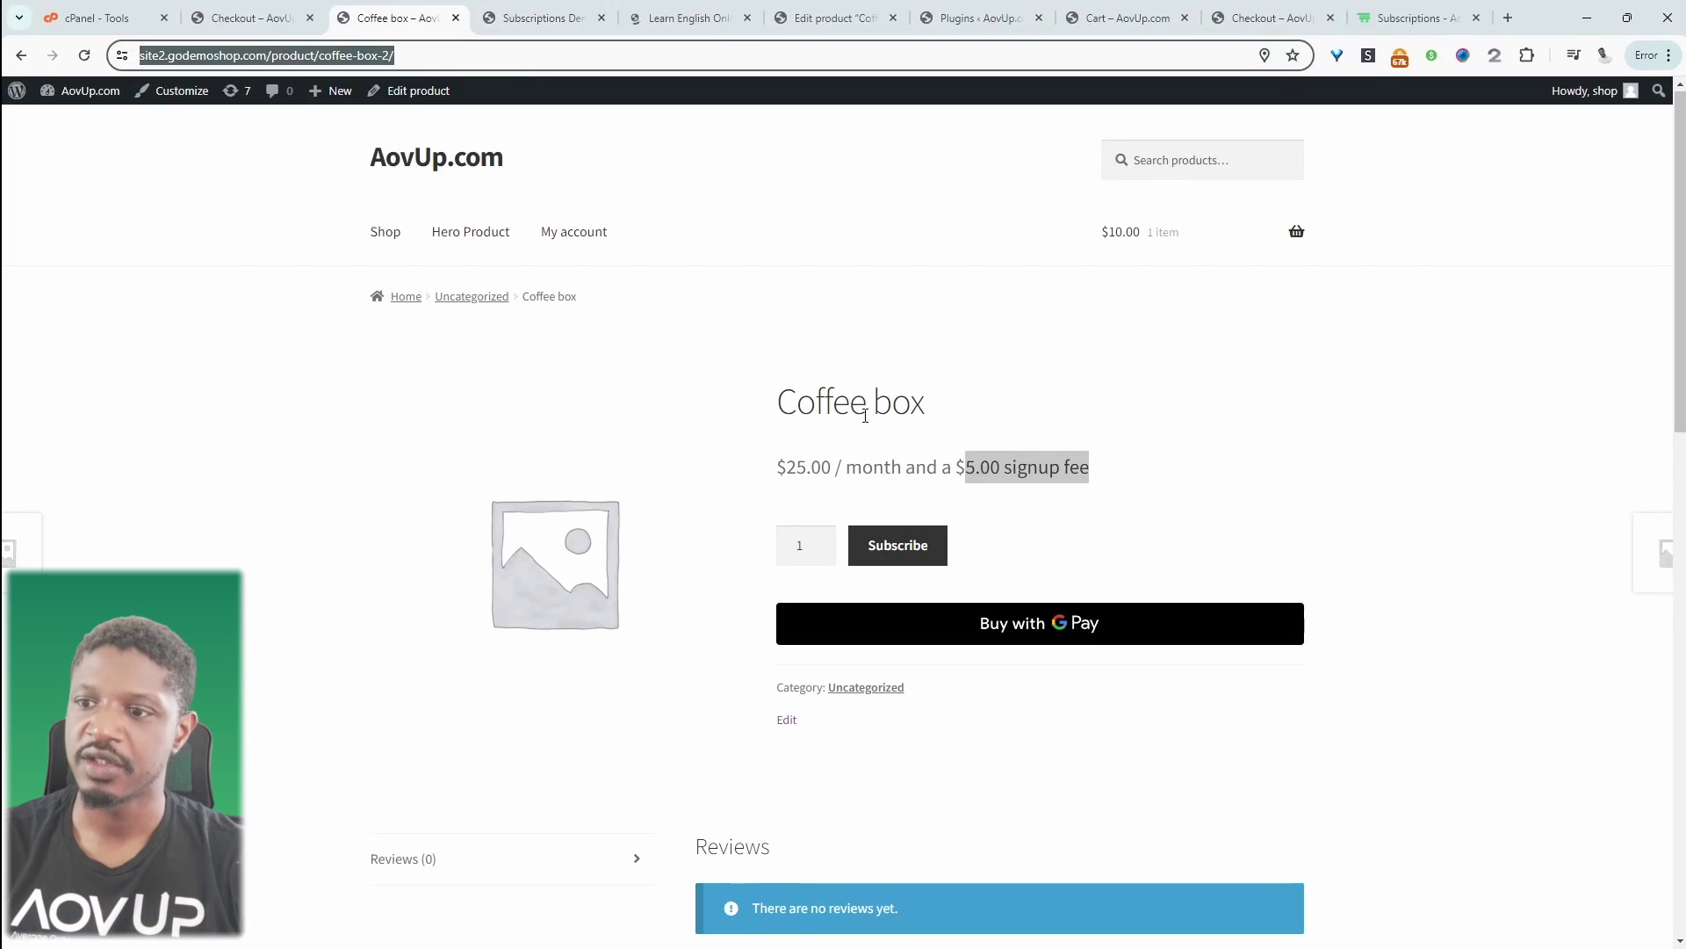
click(865, 414)
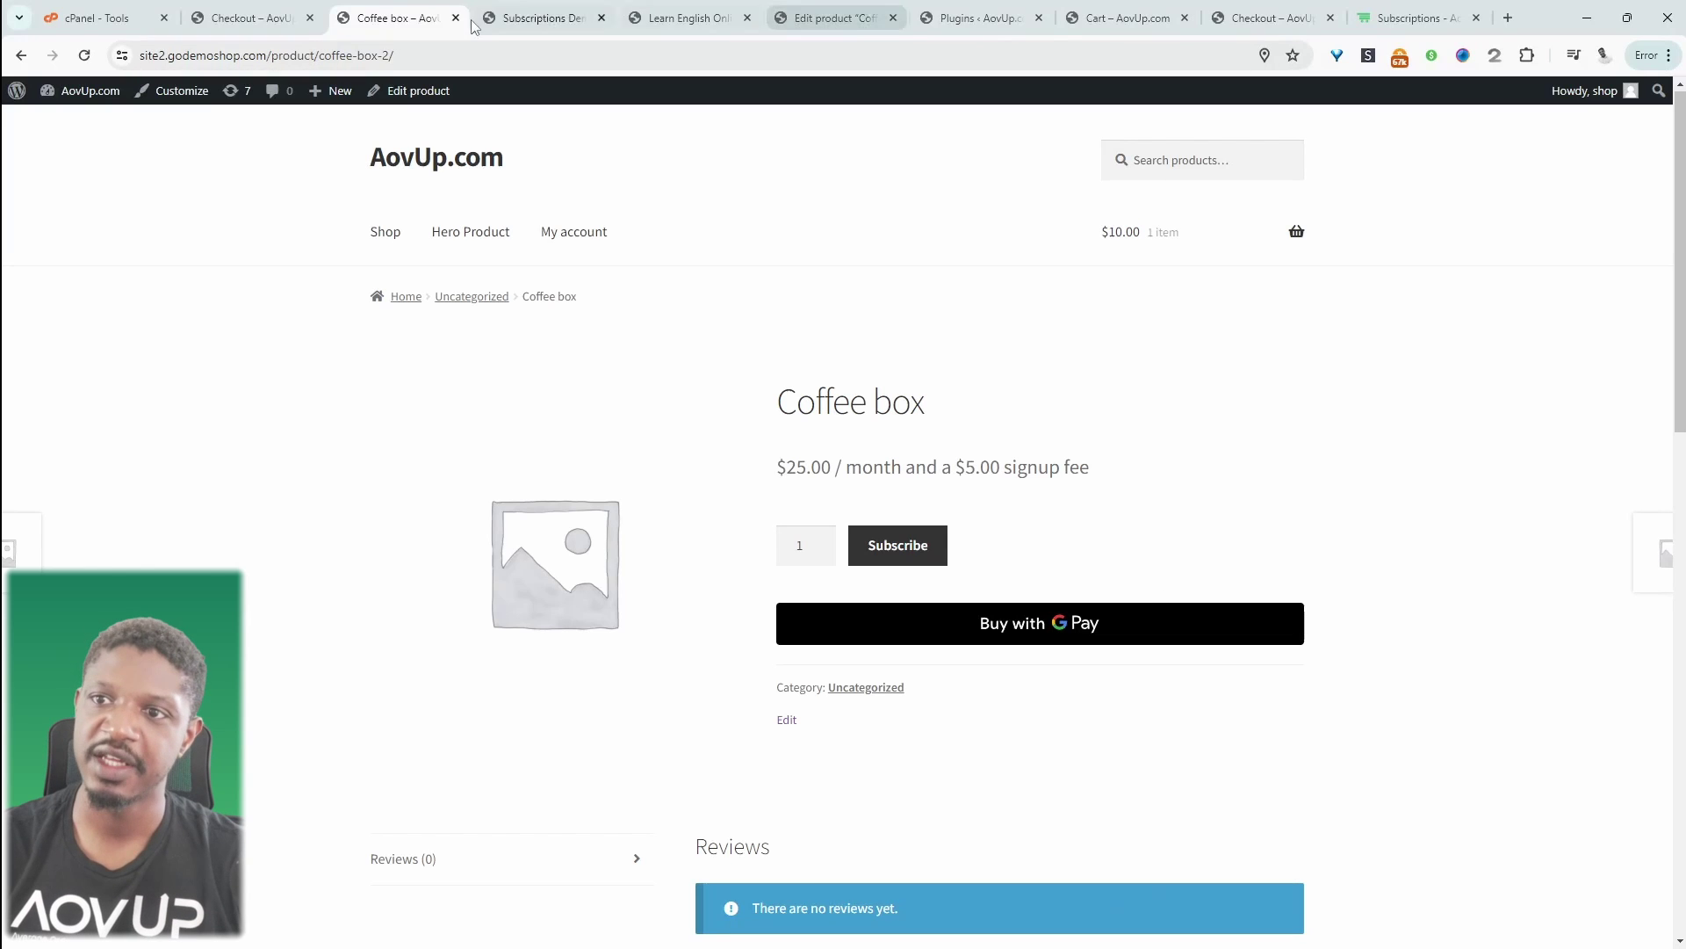
On Learn English Online, compare the prices for 4, 6 and 8 sessions per month
key(ctrl+Tab)
key(ctrl+Tab)
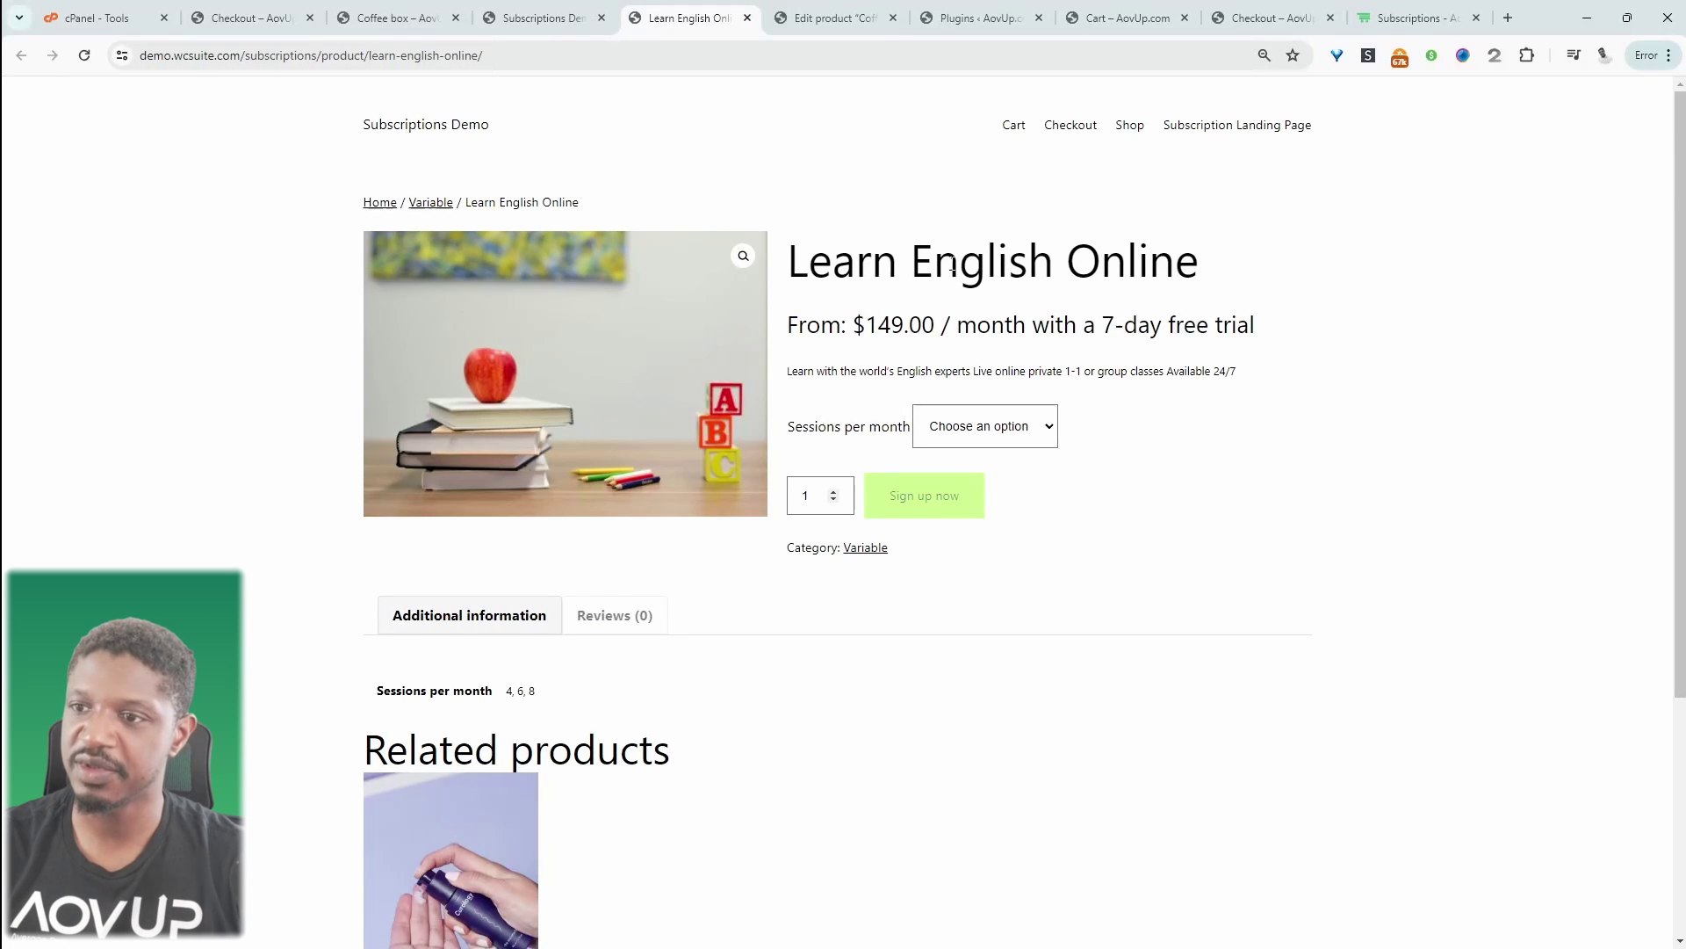
drag(843, 248, 1359, 279)
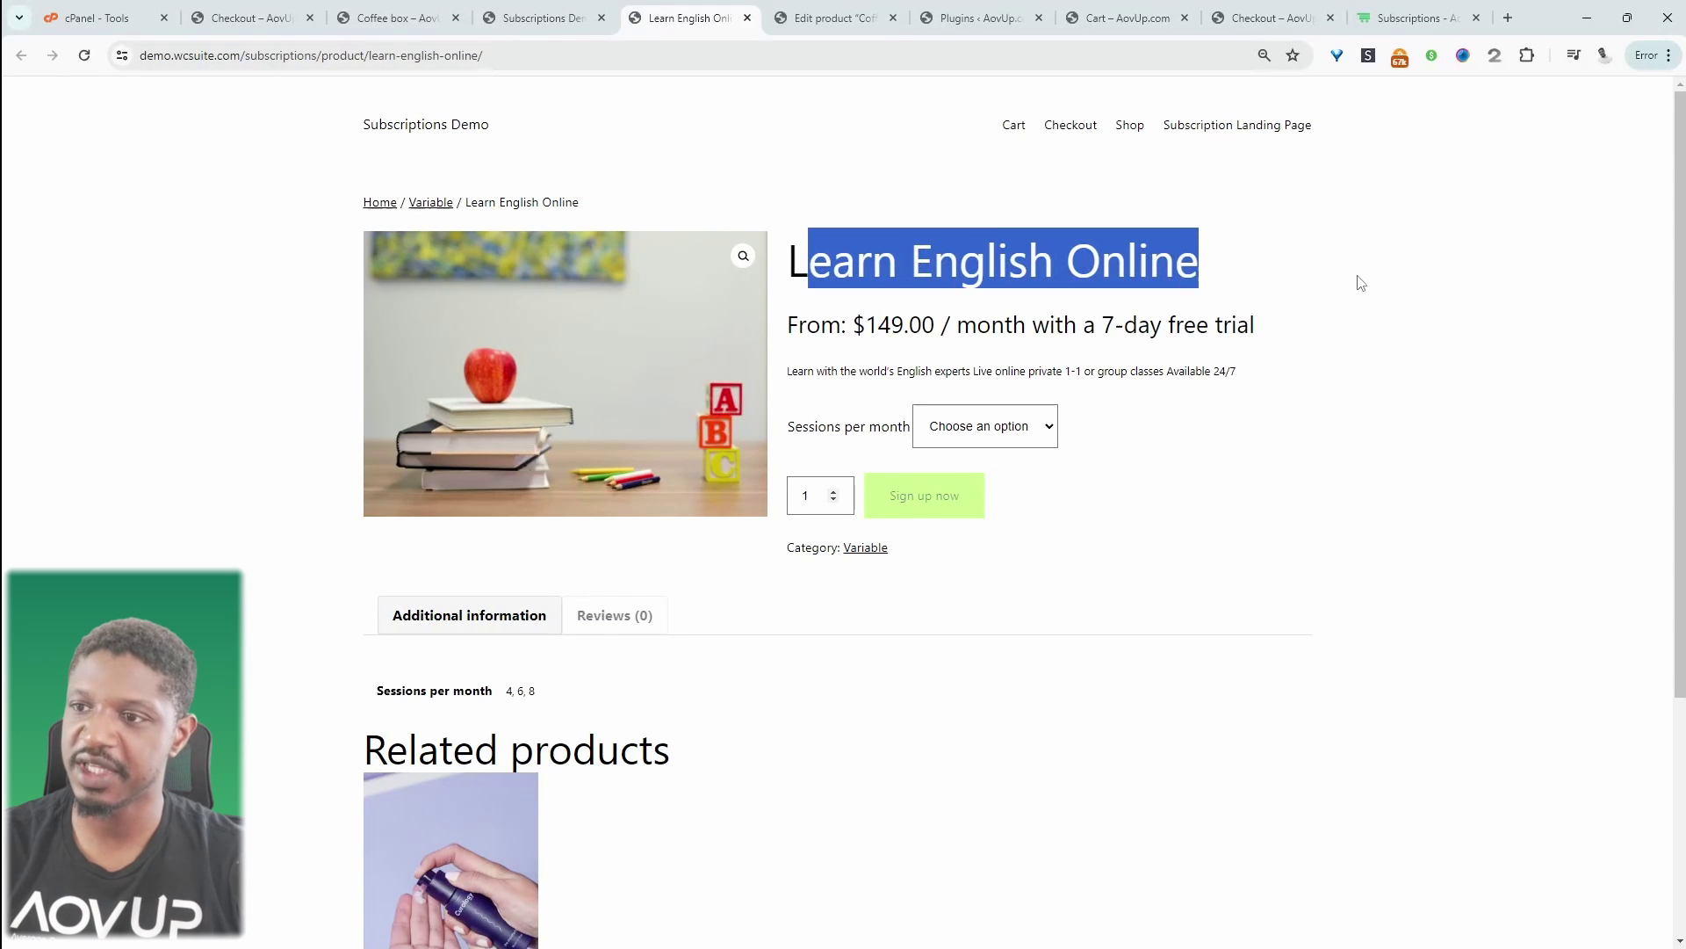
click(981, 437)
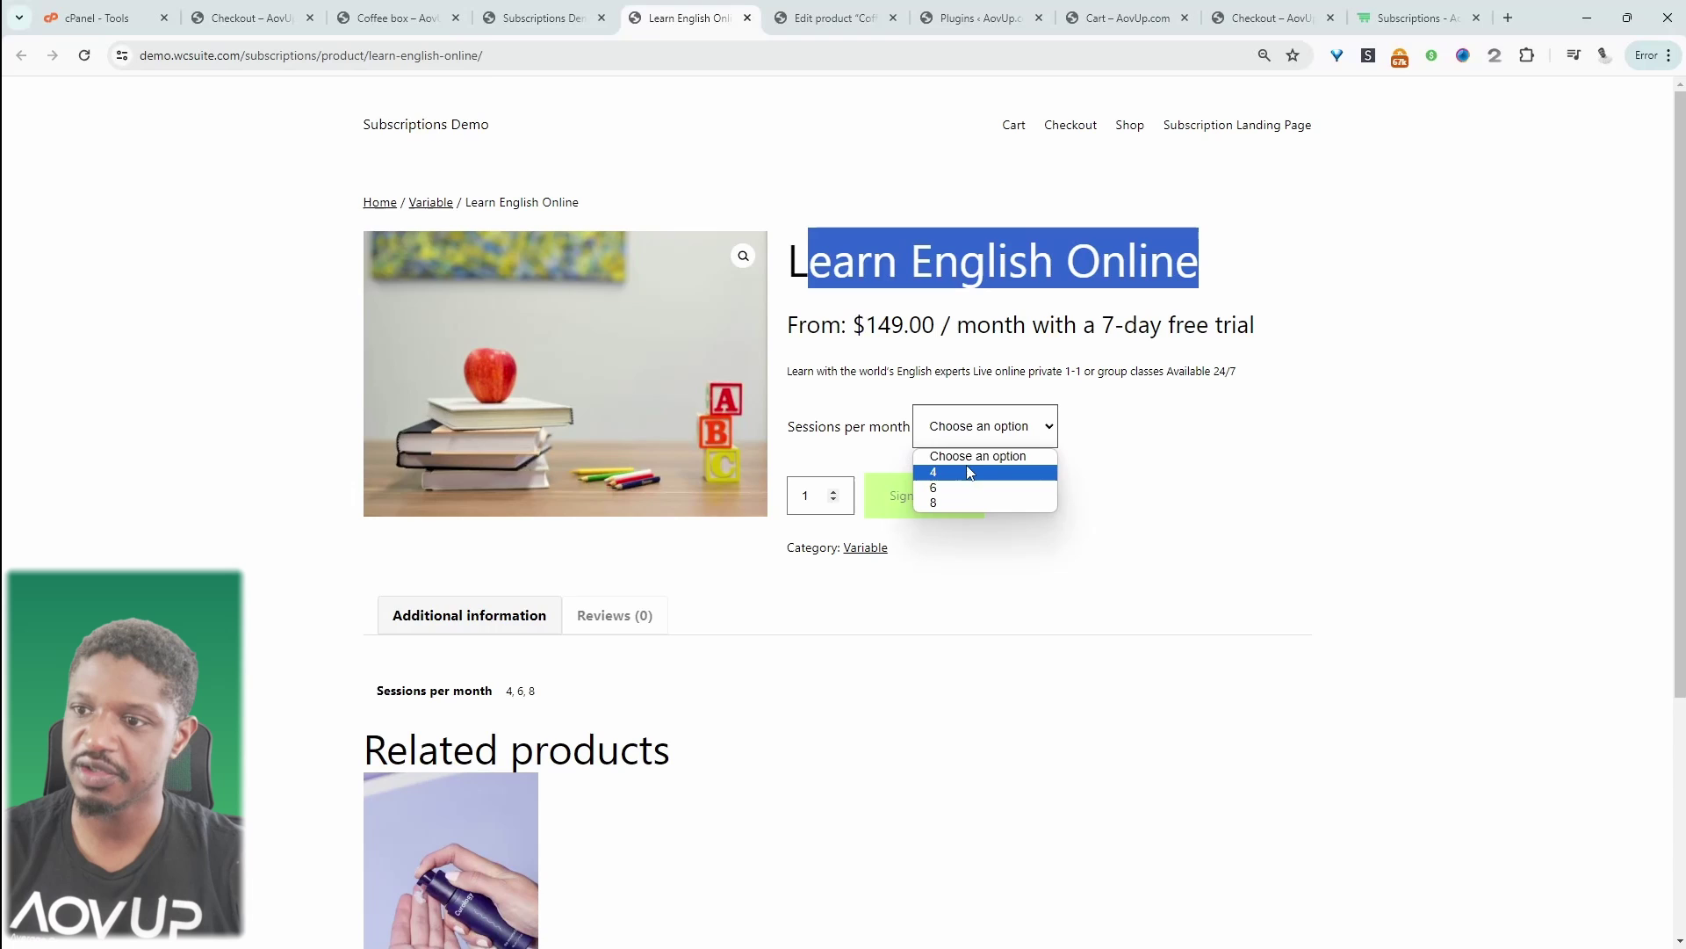
click(964, 475)
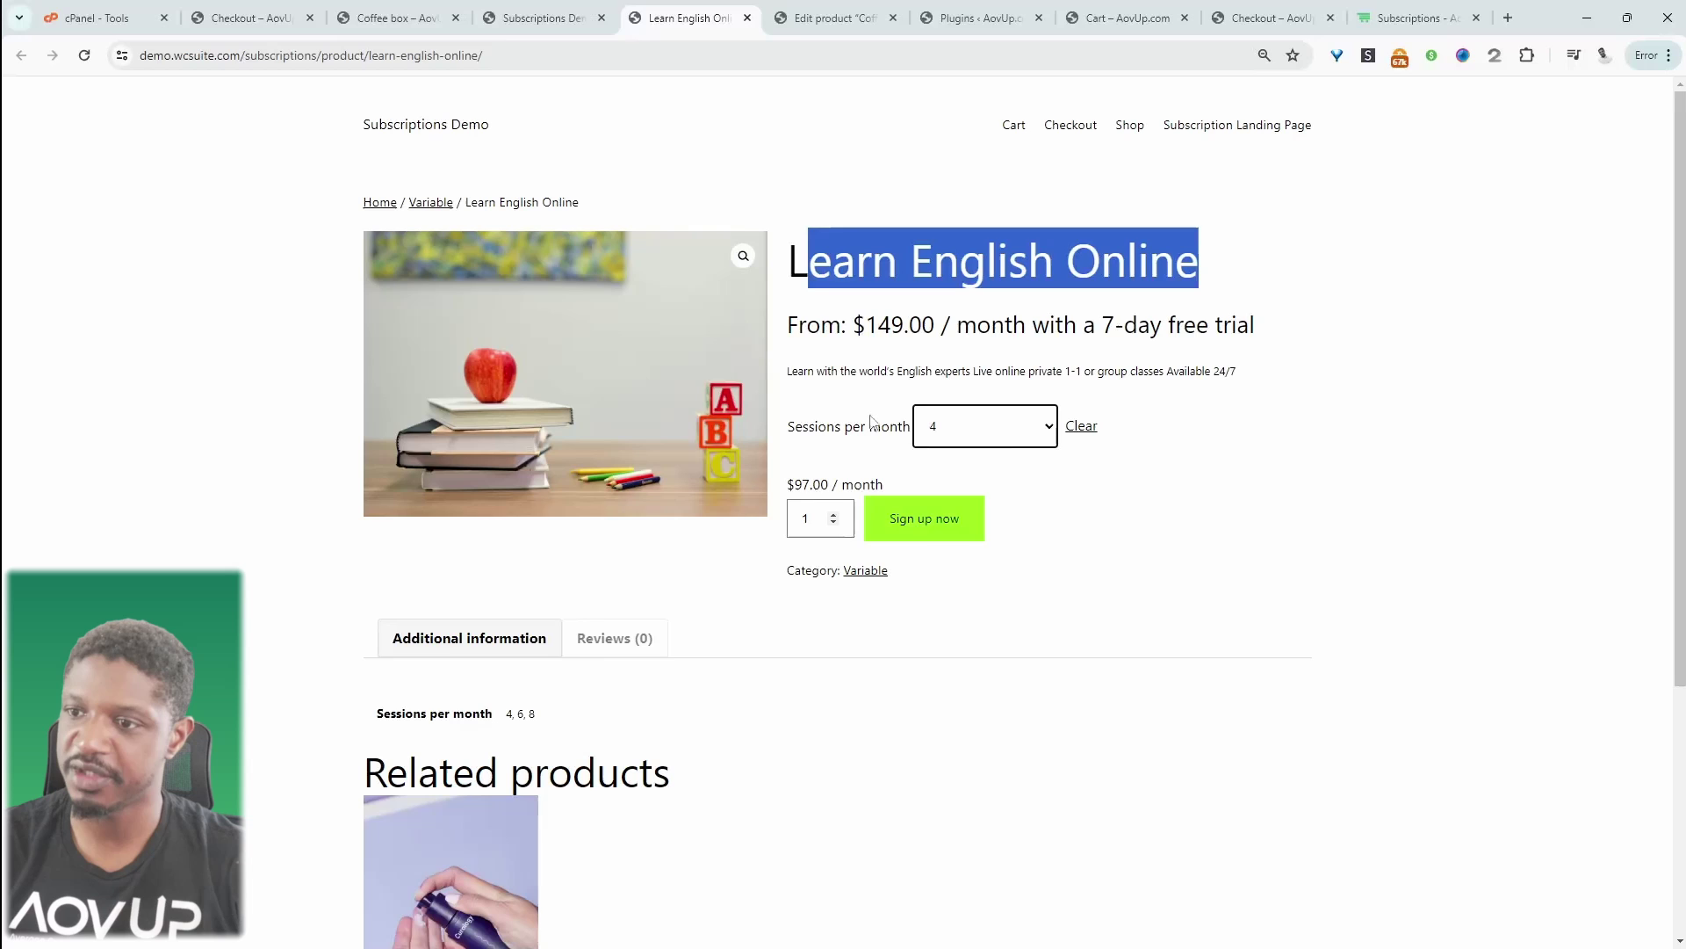
click(1010, 427)
click(1010, 488)
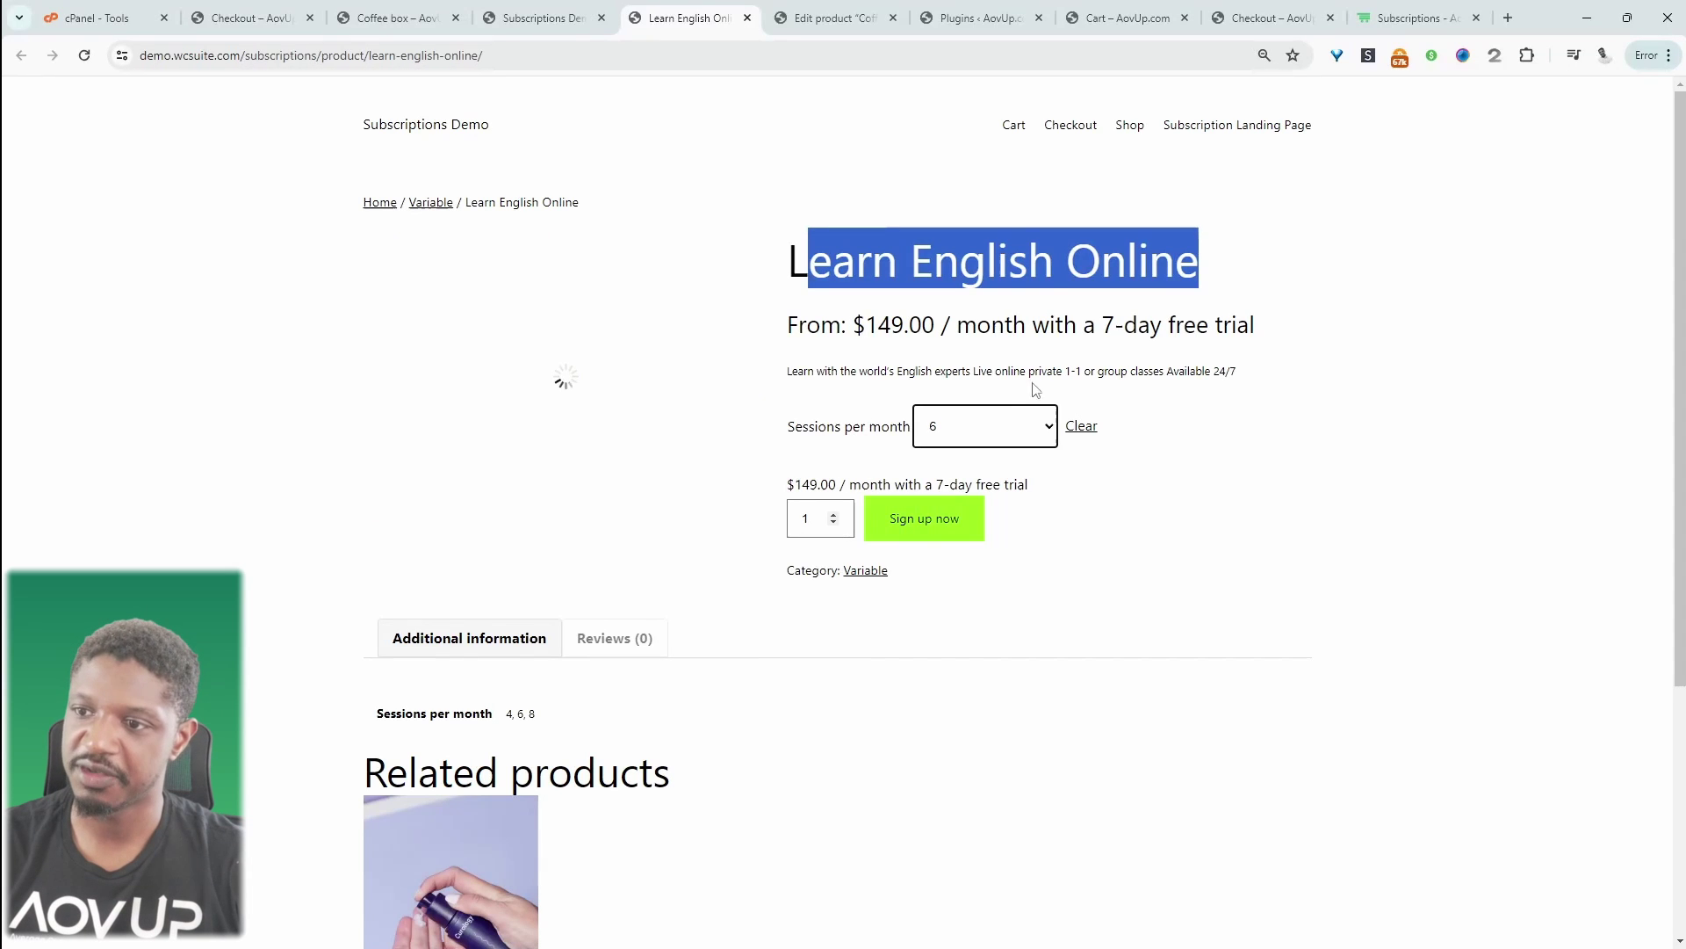
click(975, 429)
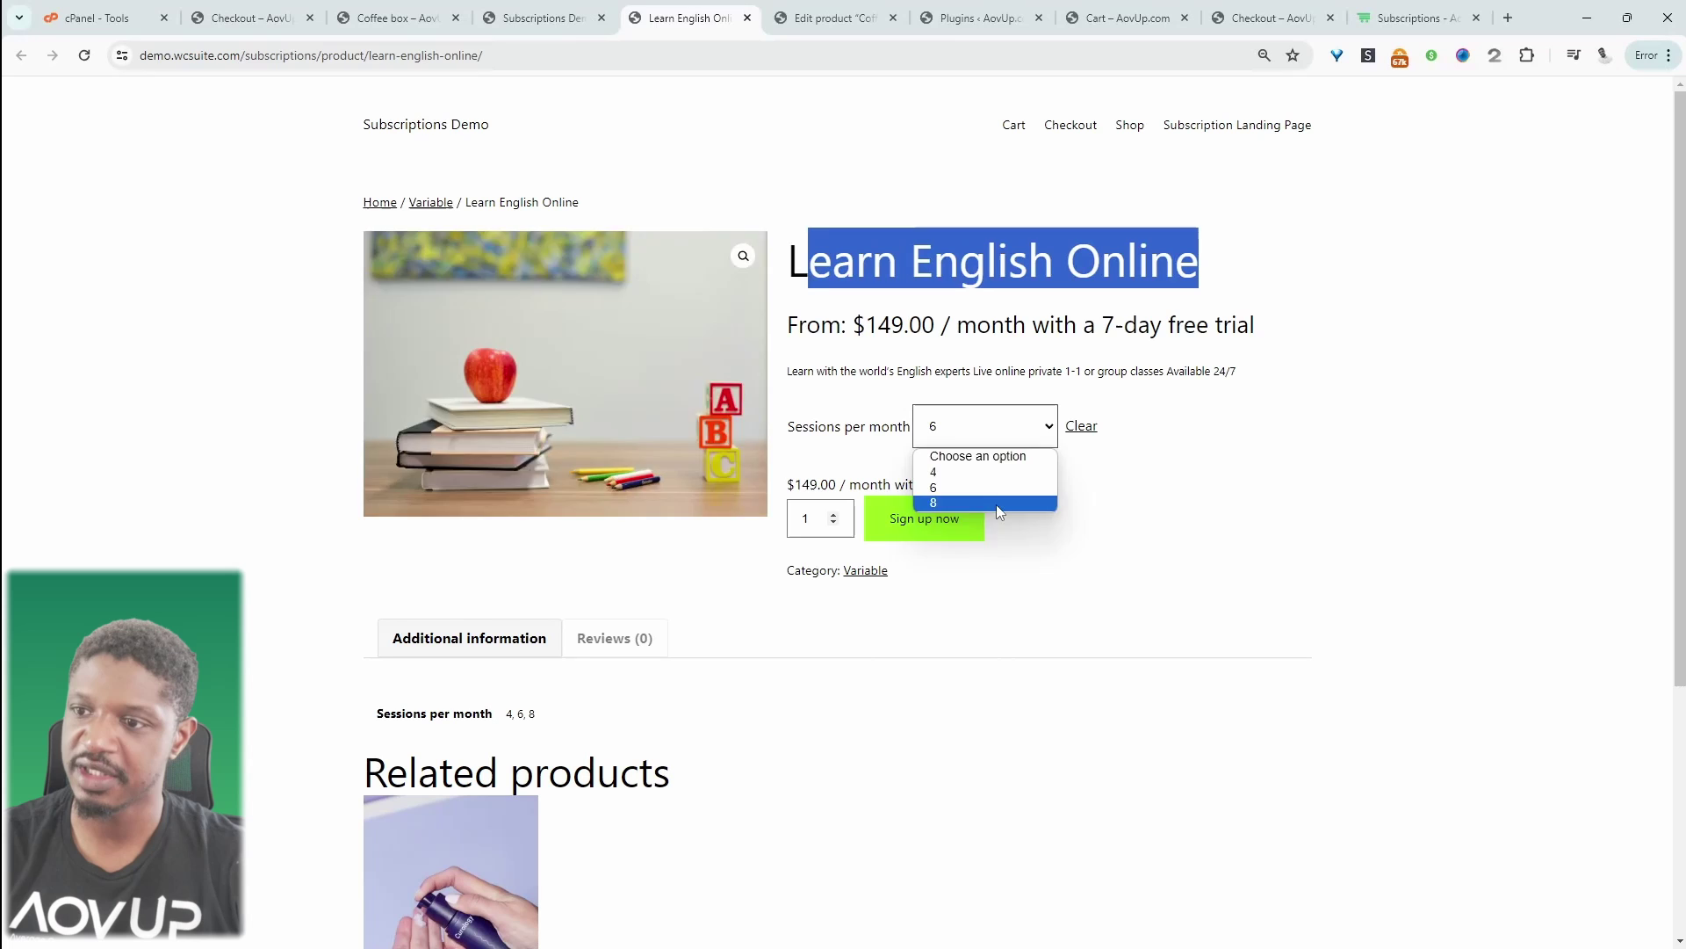
click(996, 504)
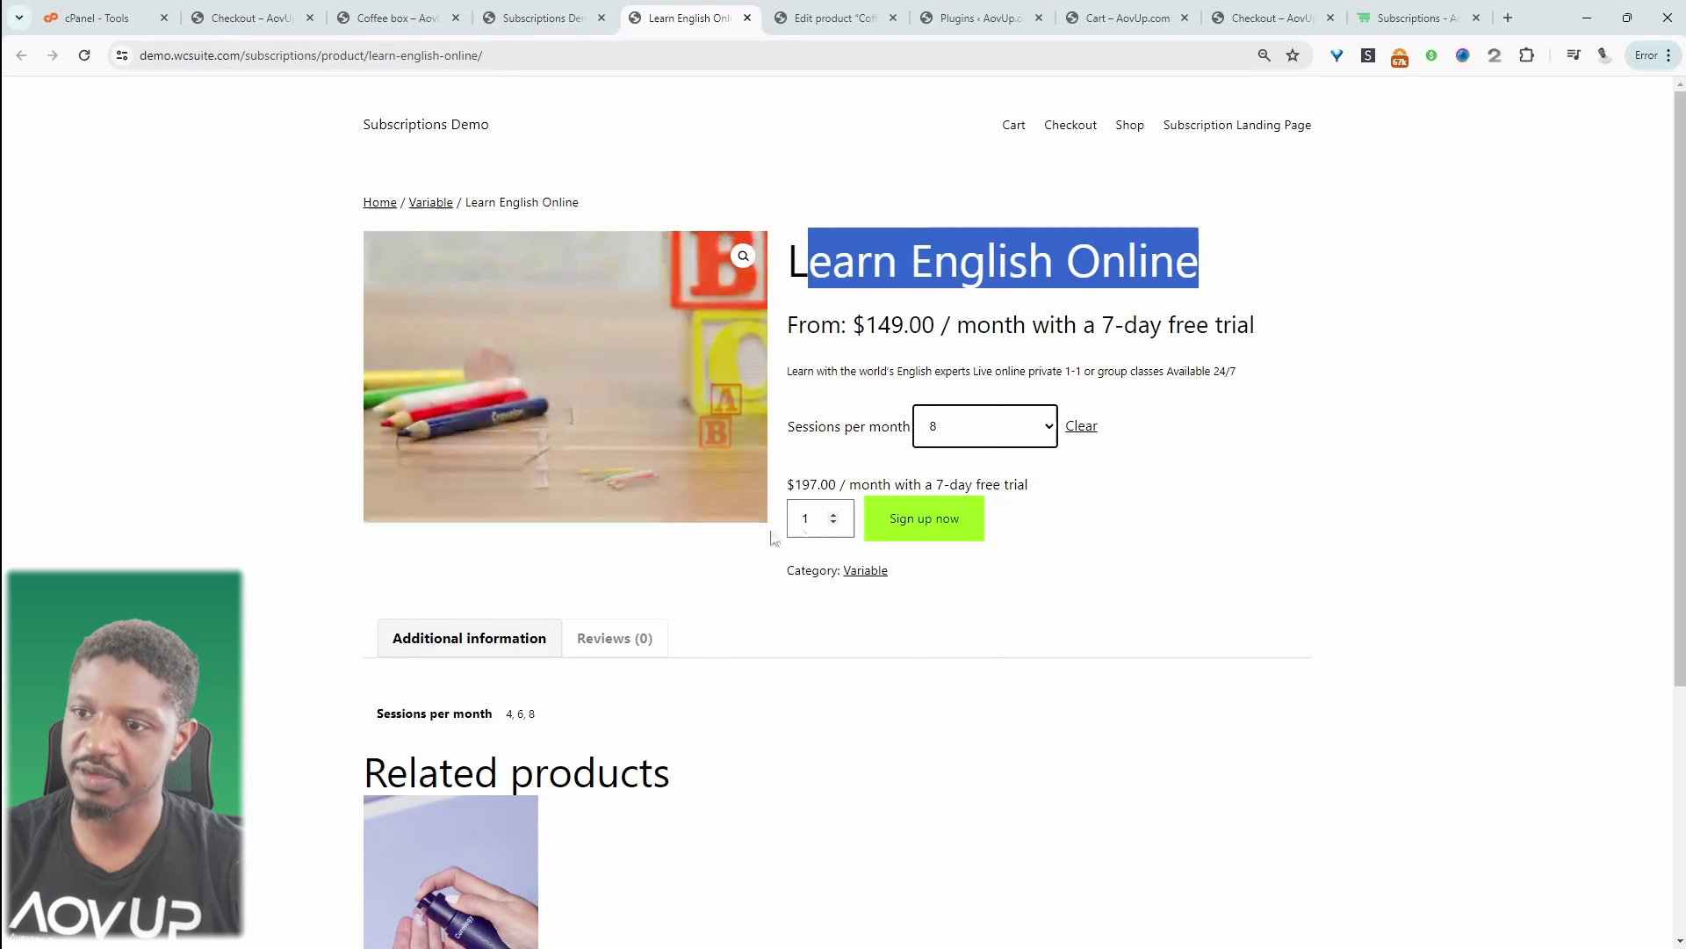
Recheck the $197.00 and $97.00 monthly prices and the 7-day free trial, then return to the product list
click(801, 486)
drag(800, 486, 936, 485)
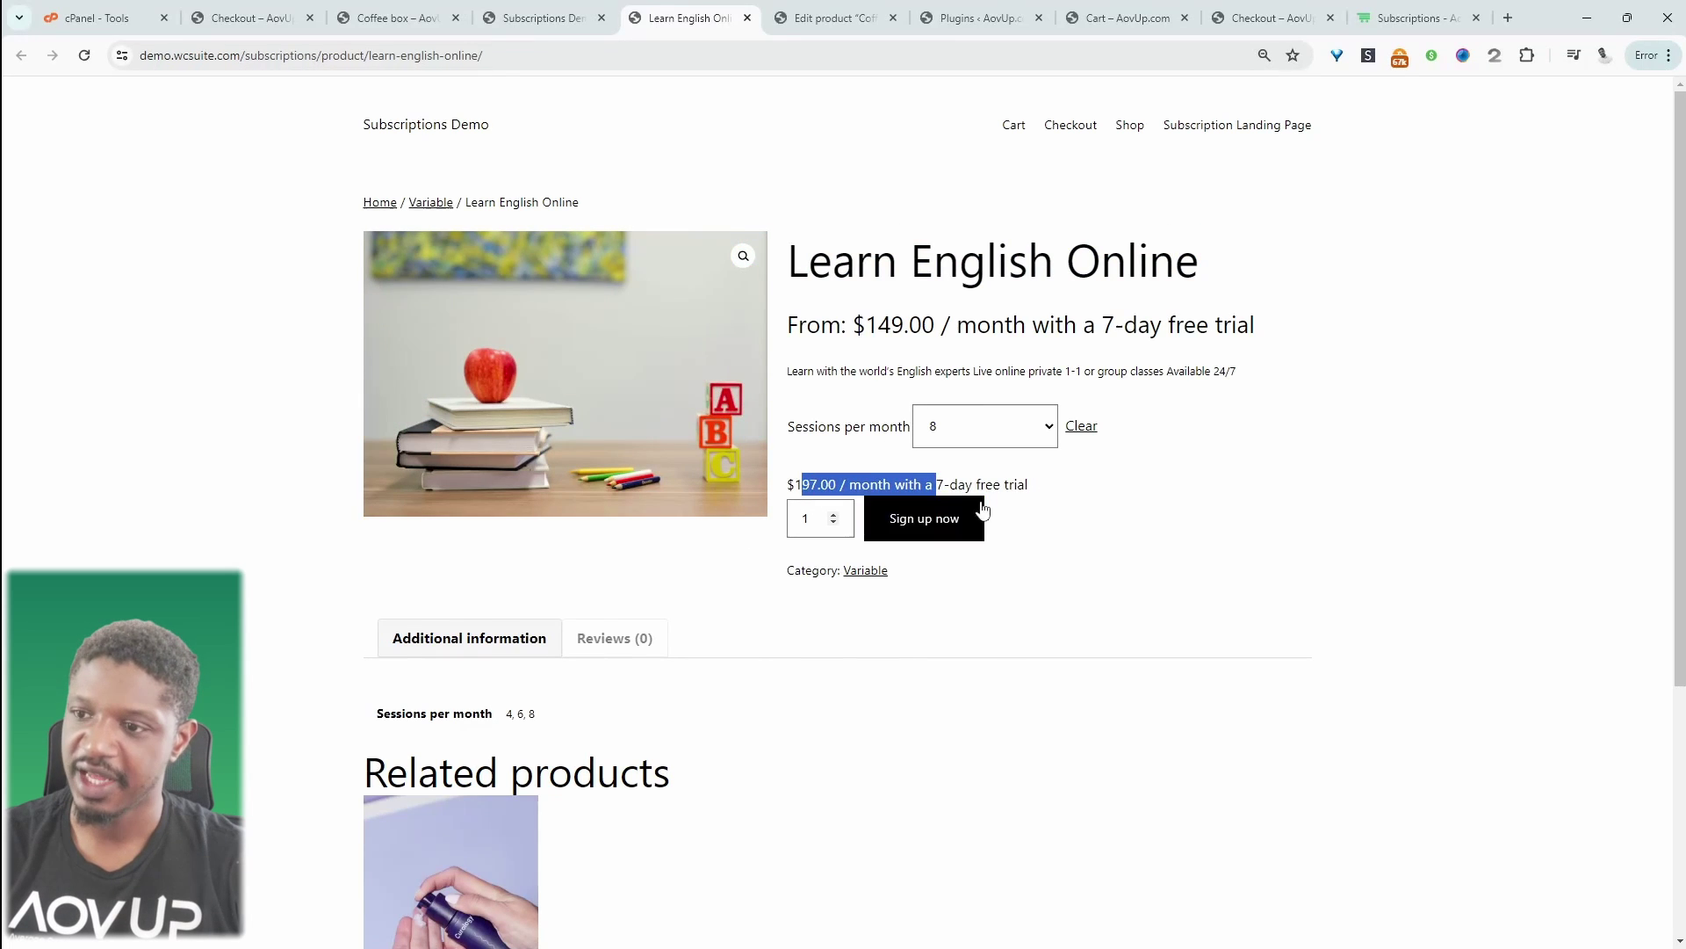
click(1010, 435)
click(975, 472)
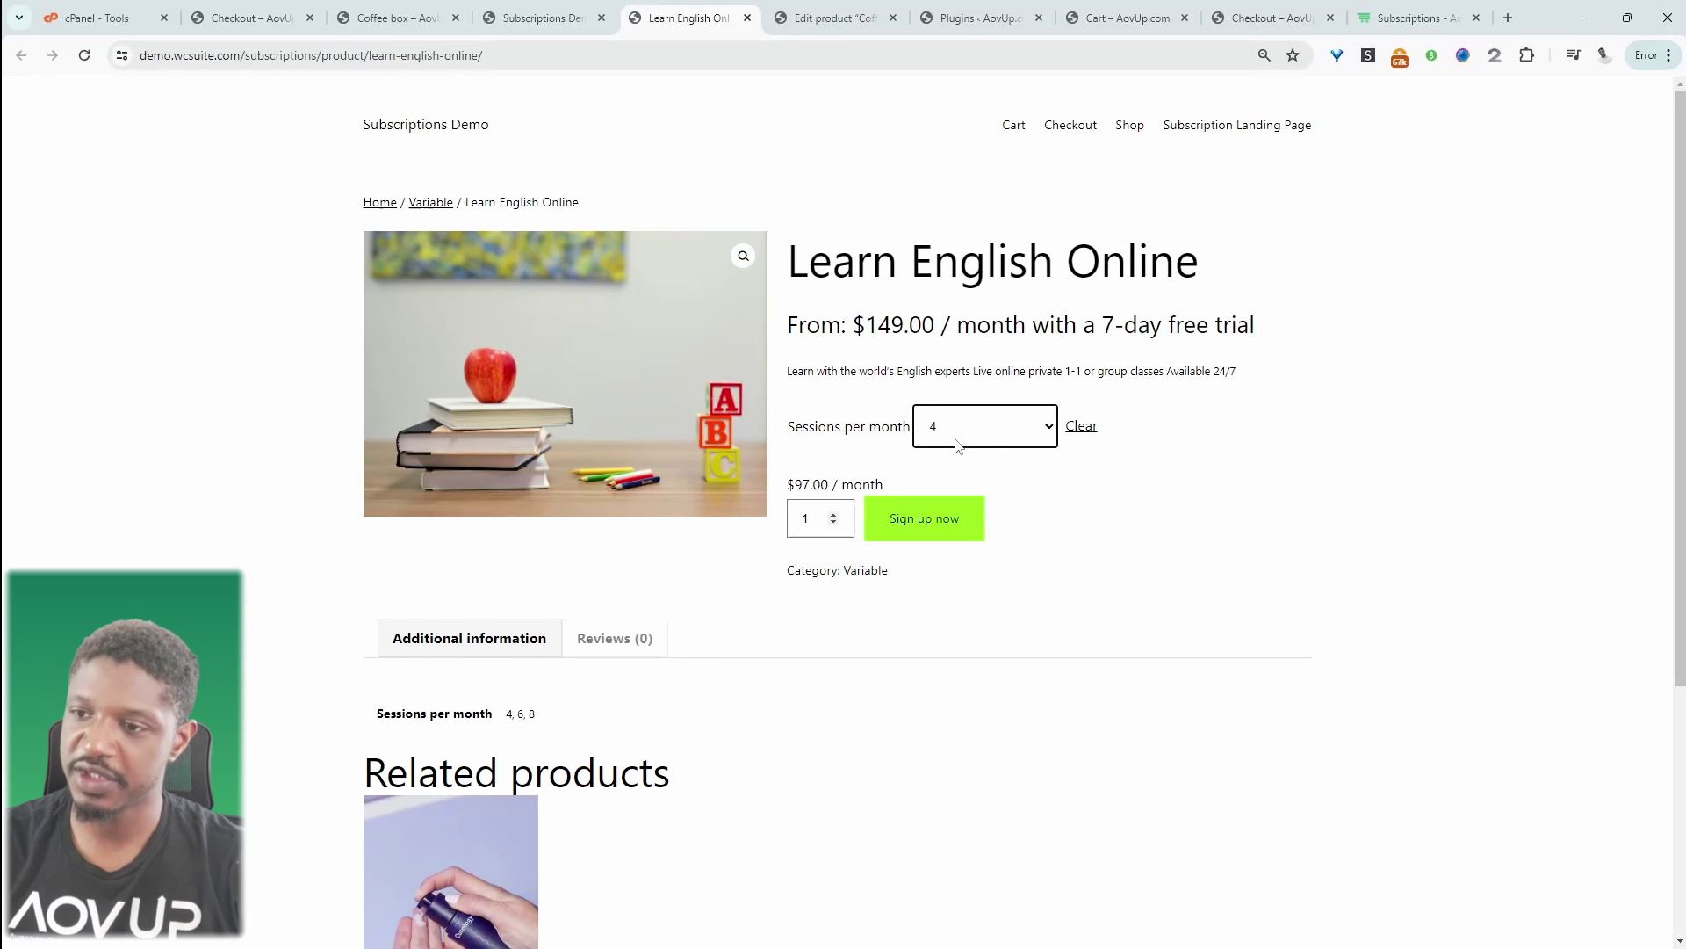
drag(795, 485, 864, 485)
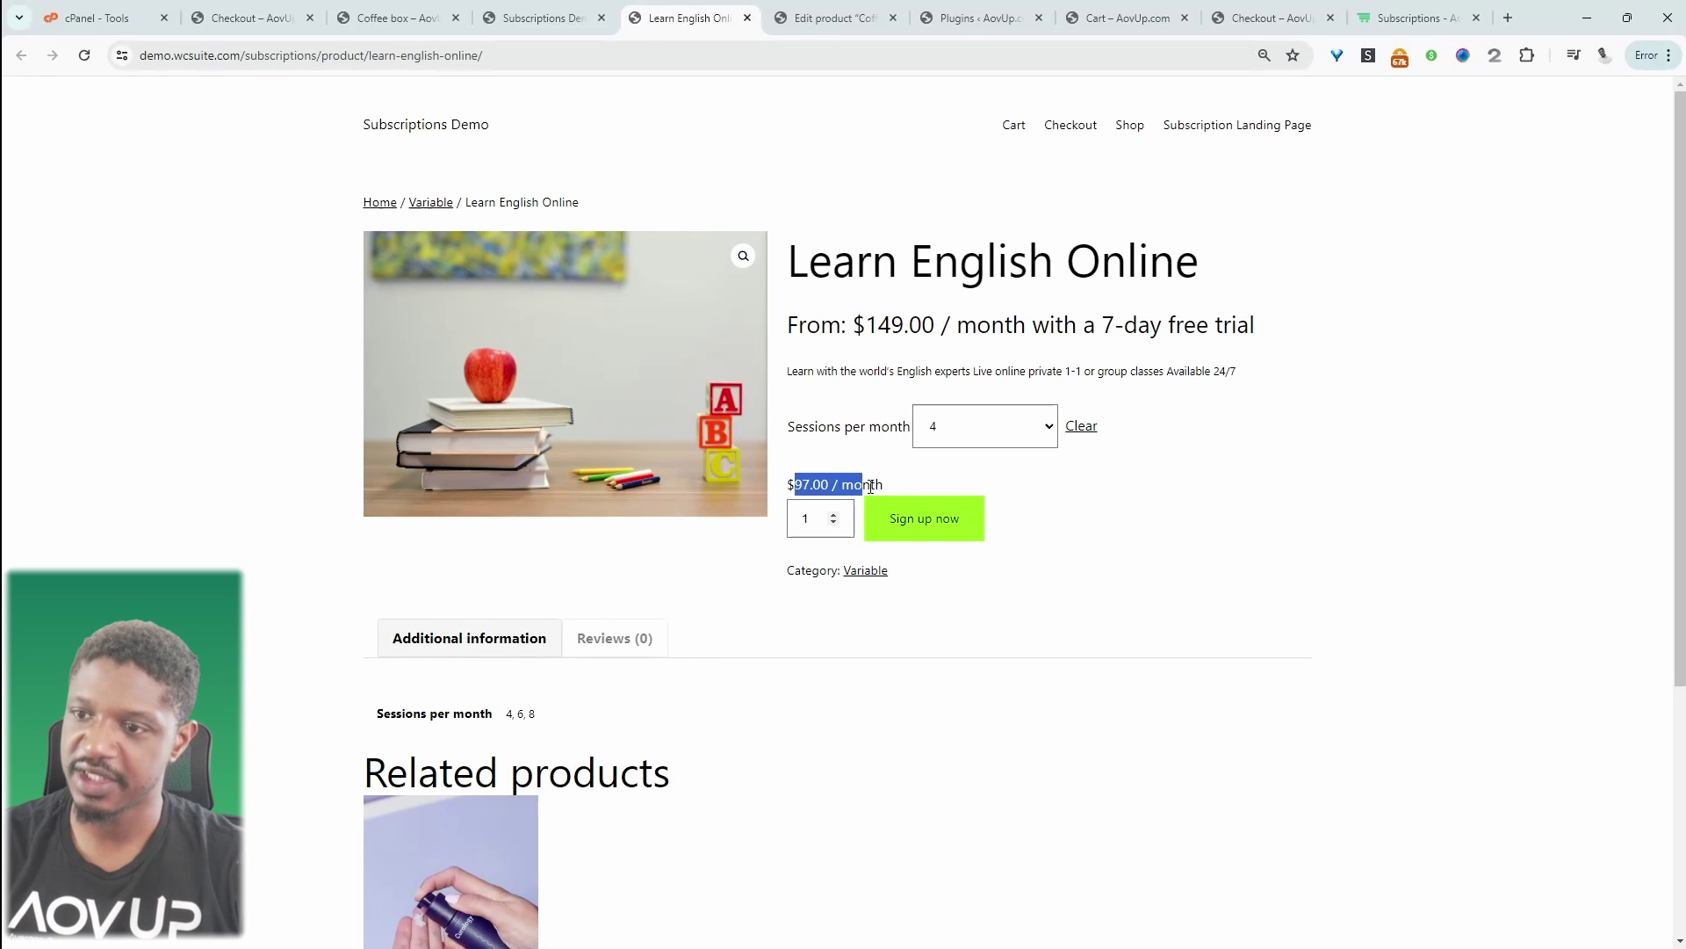
click(975, 437)
click(941, 501)
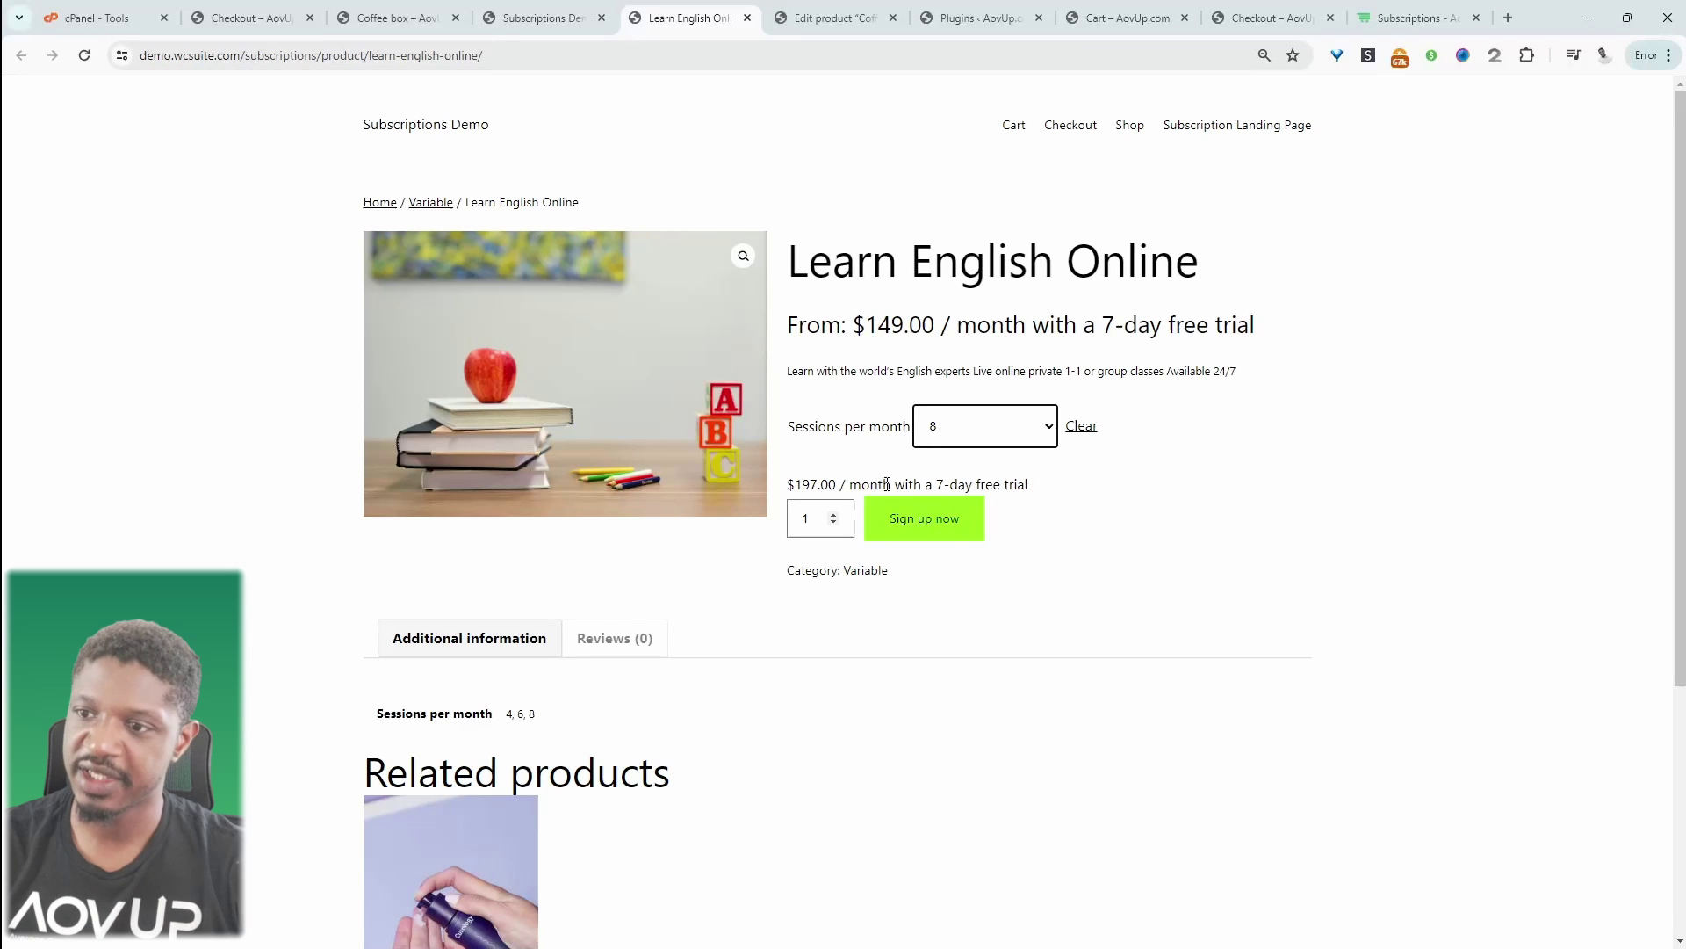
drag(936, 484, 1026, 486)
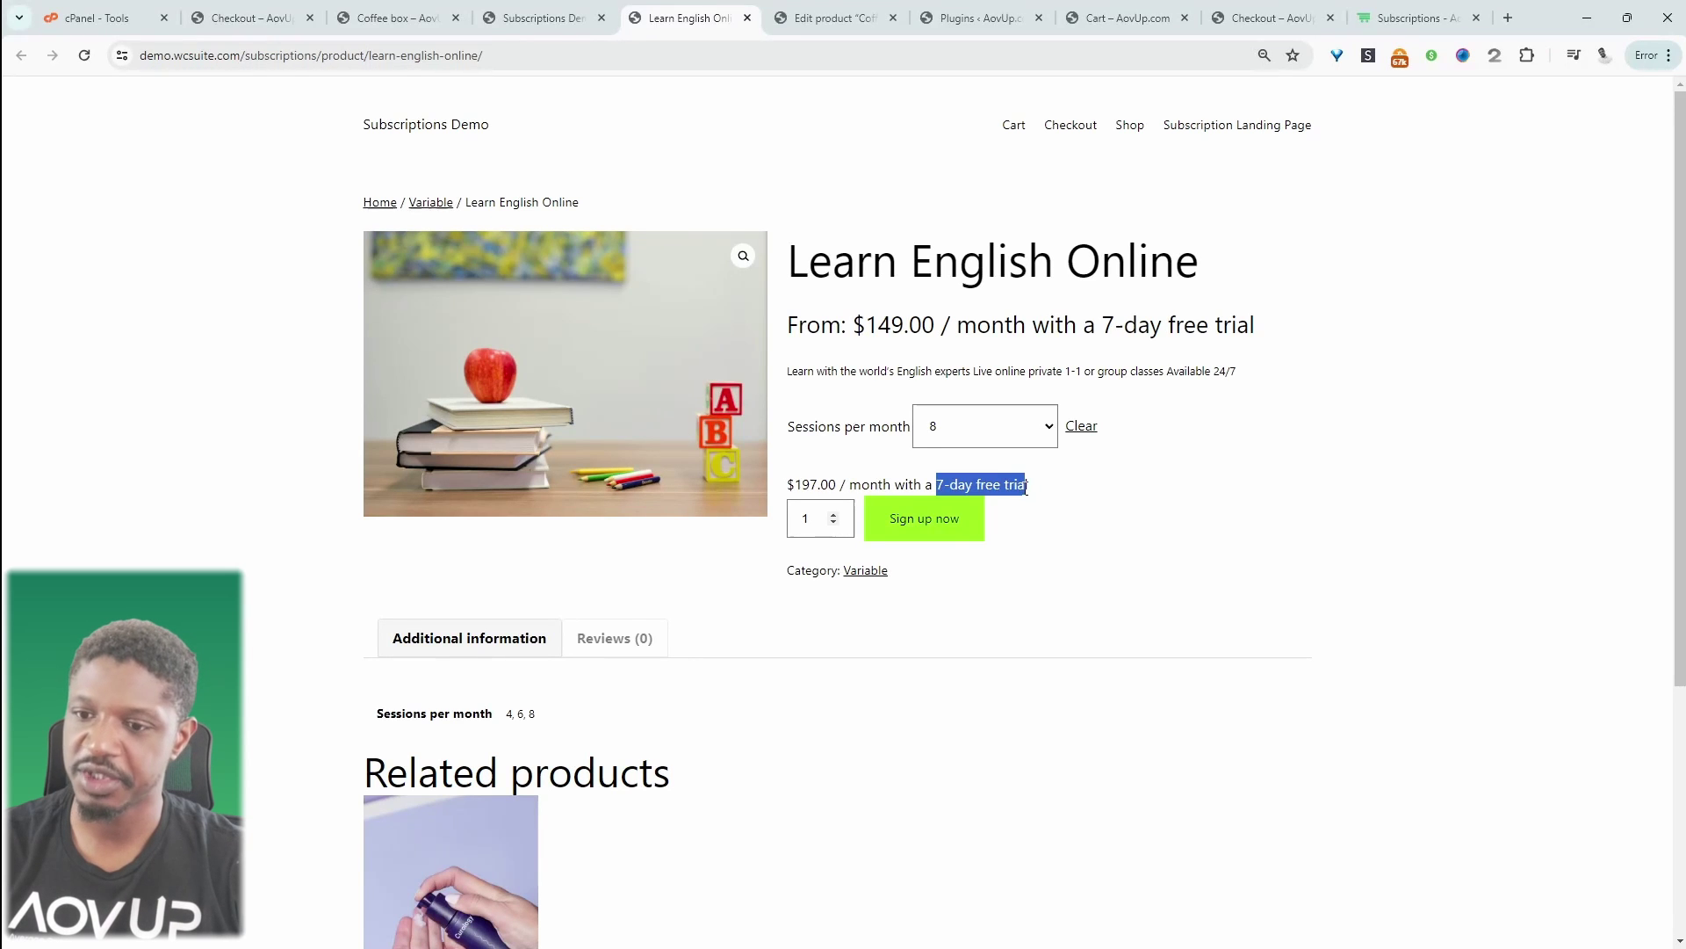
click(530, 17)
Open 10 Stock Images in a new tab, select Subscribe for $9.00 / month, then go to the AovUp page
middle_click(697, 251)
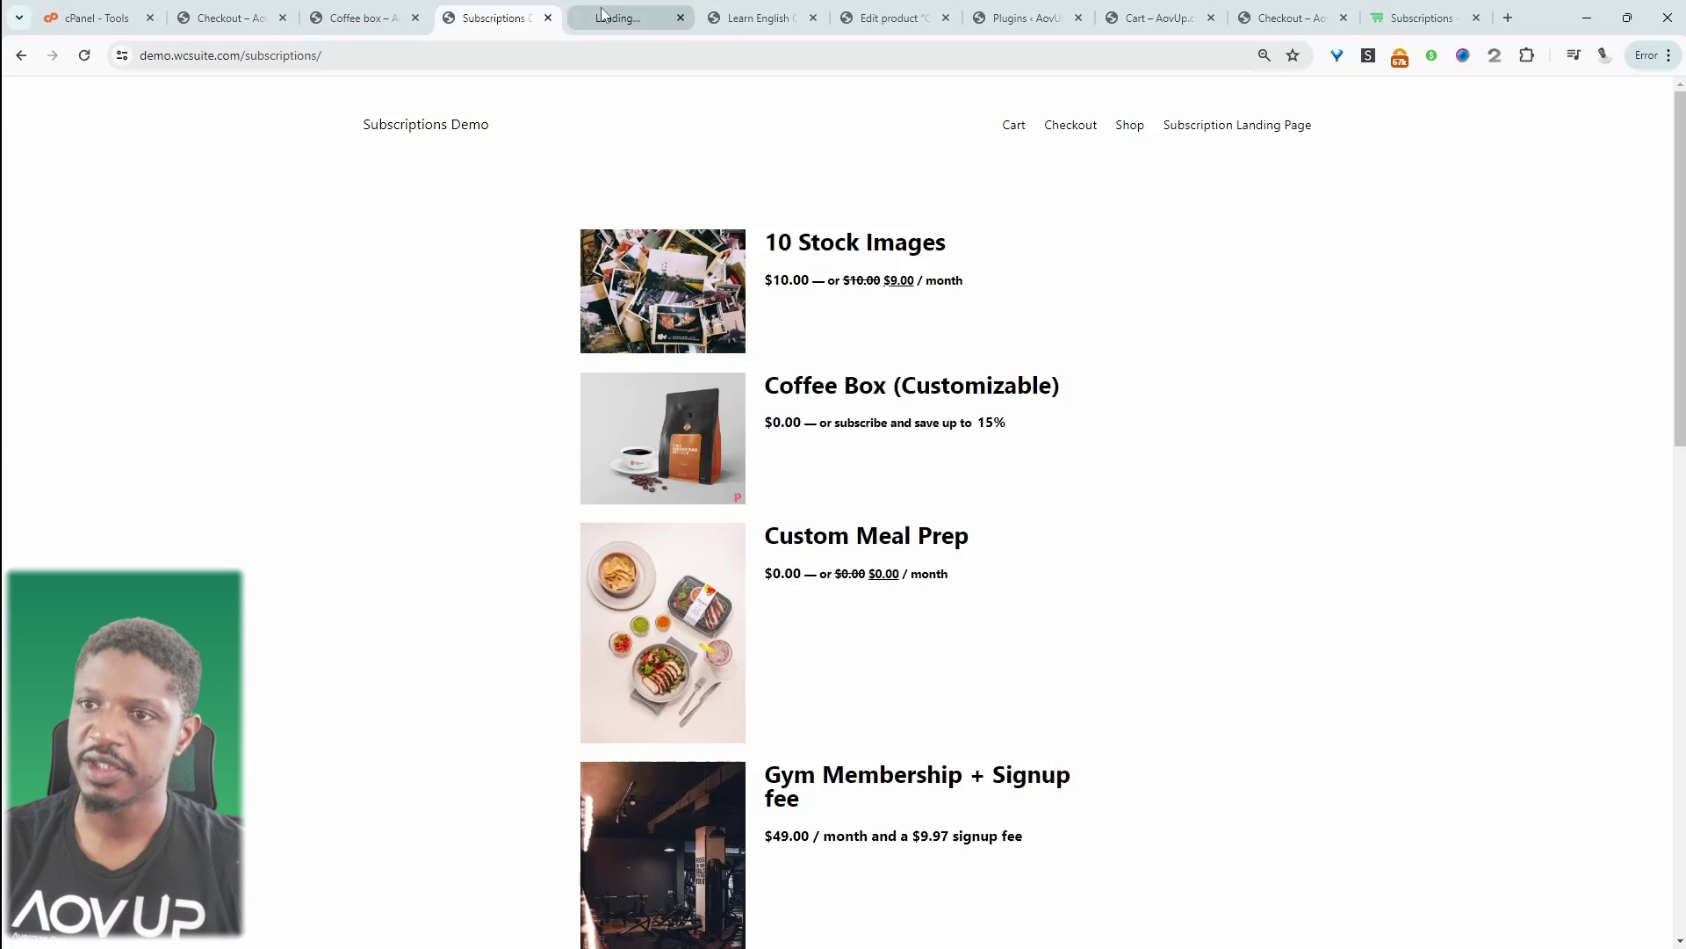
key(ctrl+Tab)
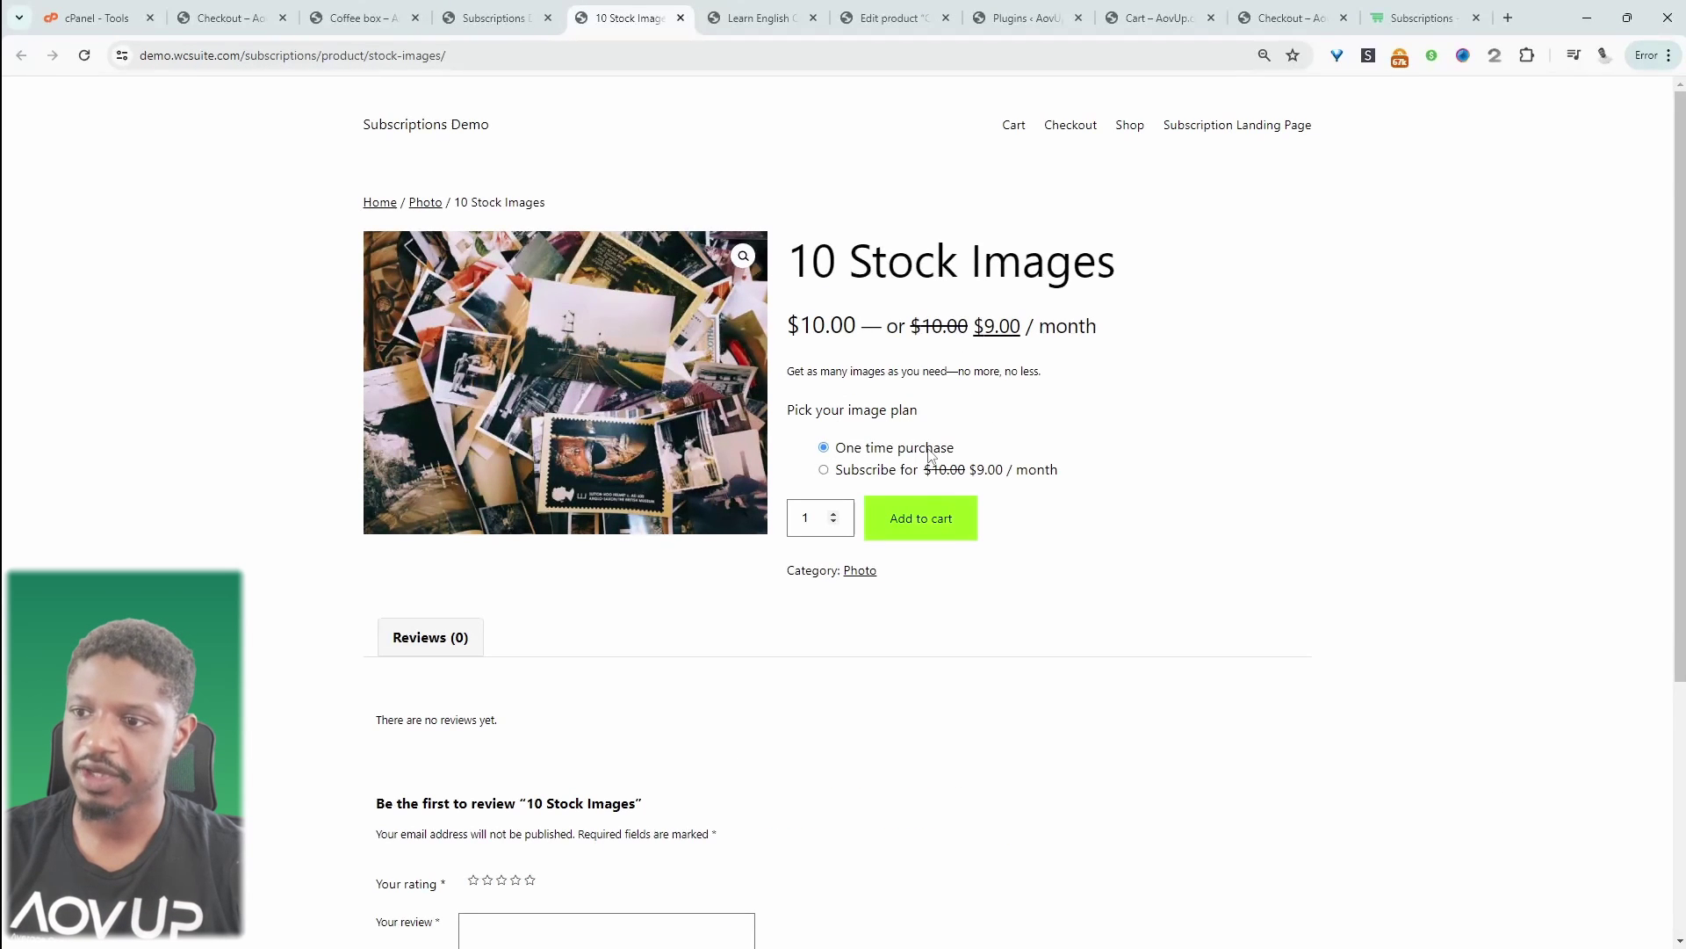
click(837, 477)
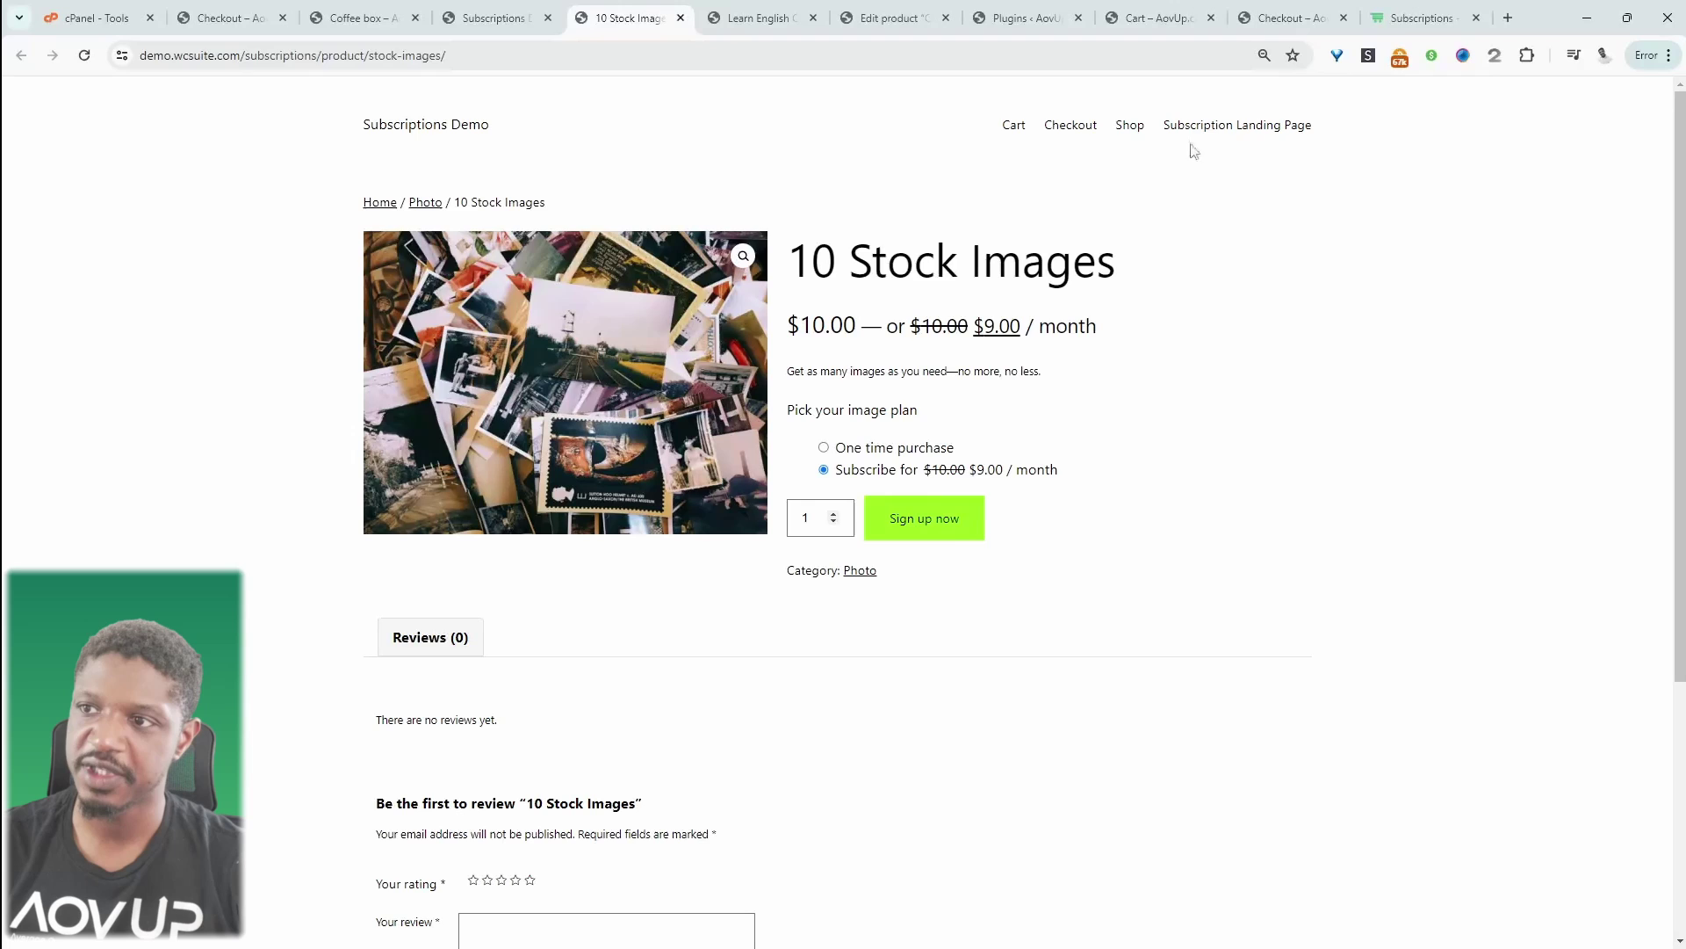
click(1419, 17)
Open the One Time Or Subscription card's example image in its own tab
scroll(1245, 366, down, 10)
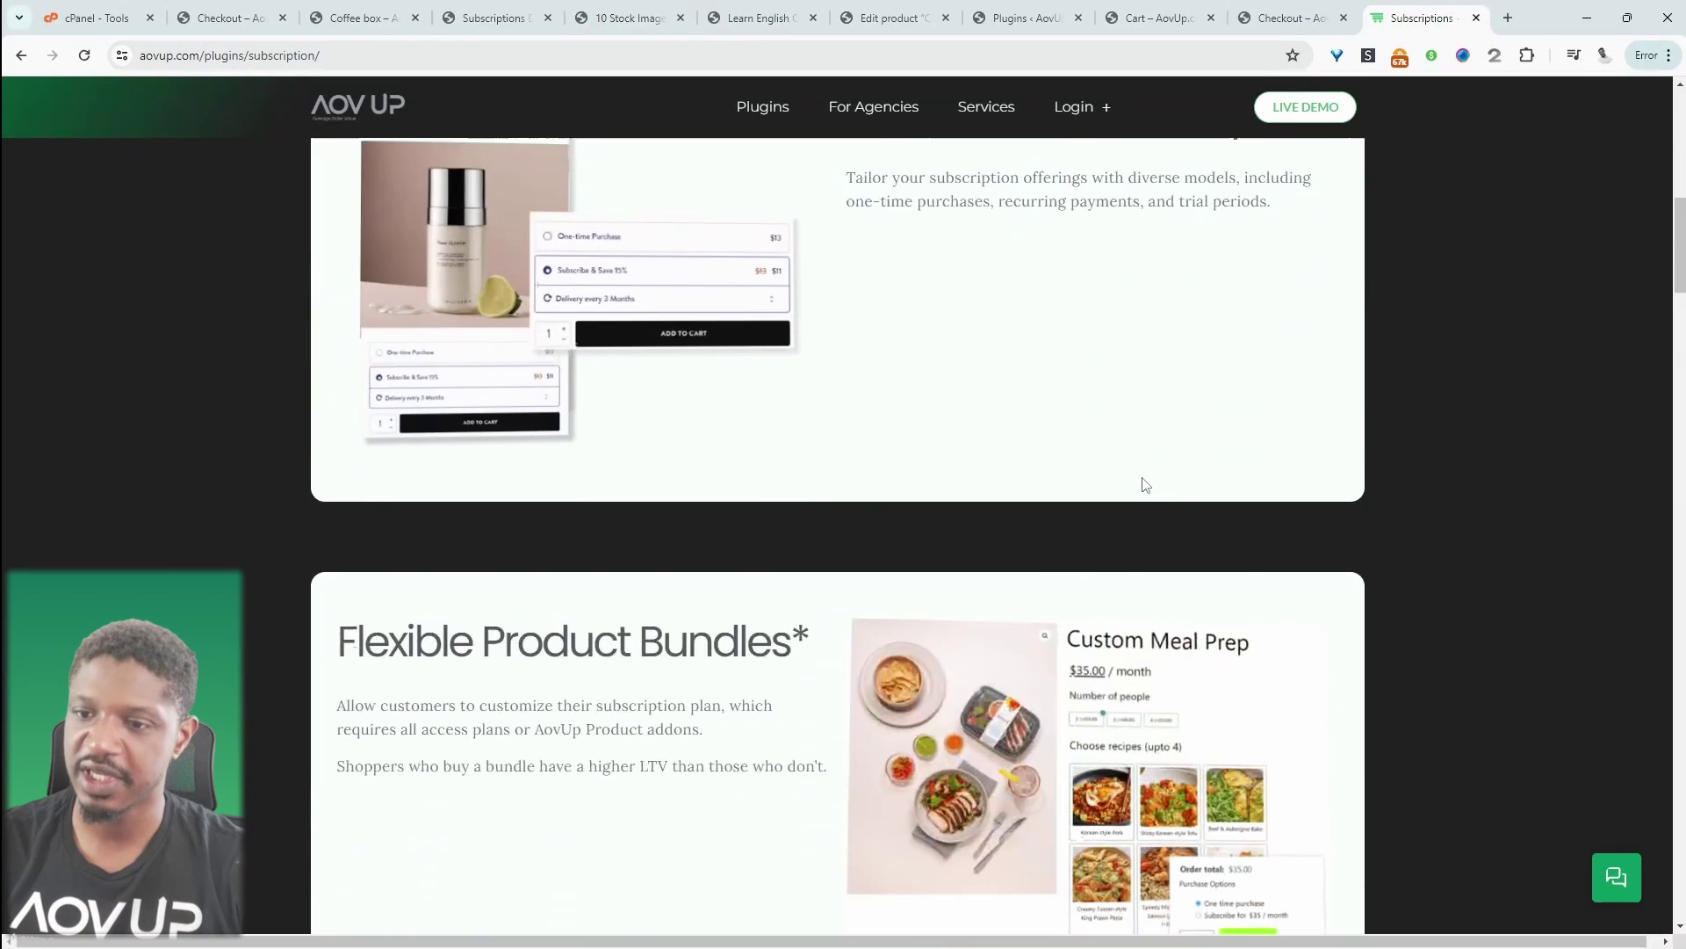
click(1140, 482)
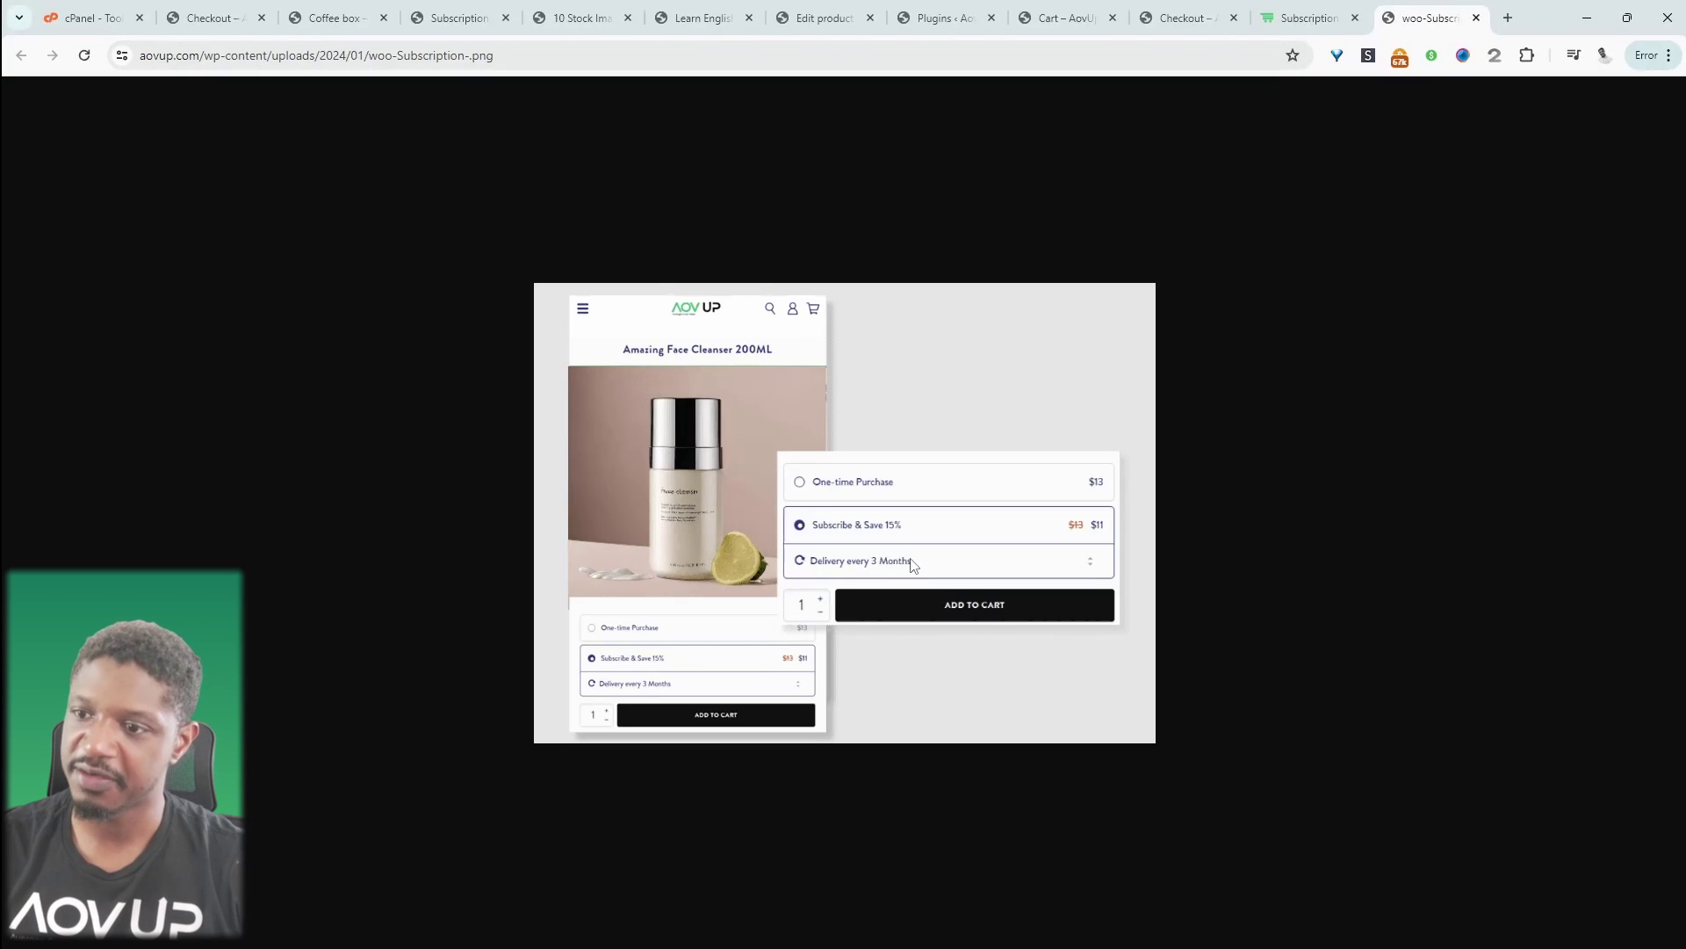